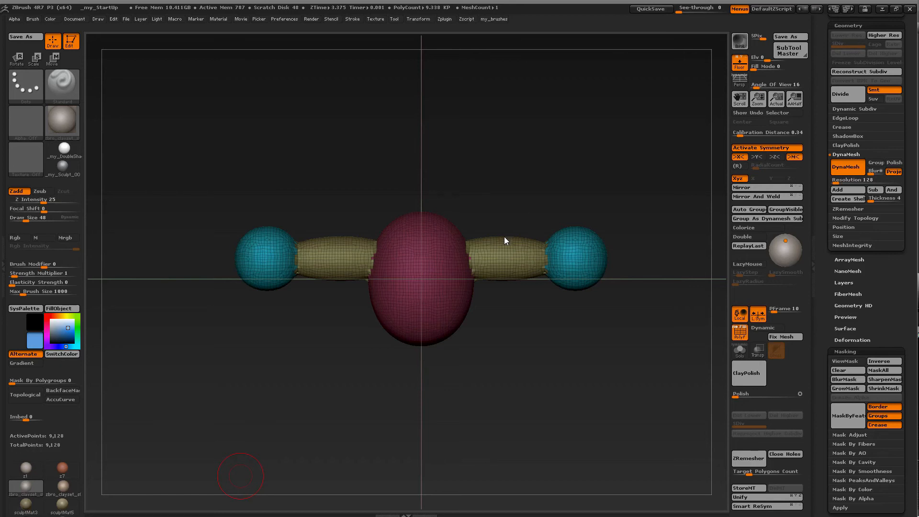
# Step: Set up a vertical Move transpose line on the body, duplicate the whole mesh straight down, and undo the copy
pyautogui.press('w')
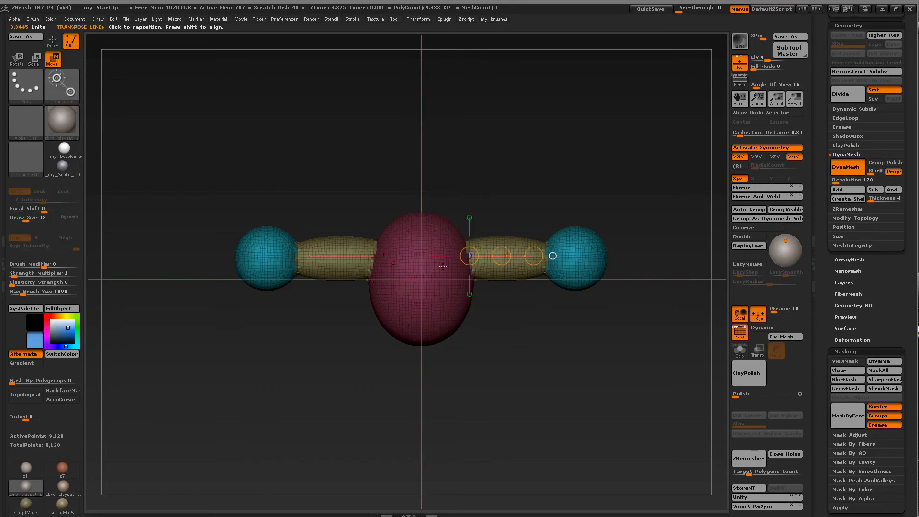
pyautogui.moveTo(443, 272); pyautogui.dragTo(443, 183)
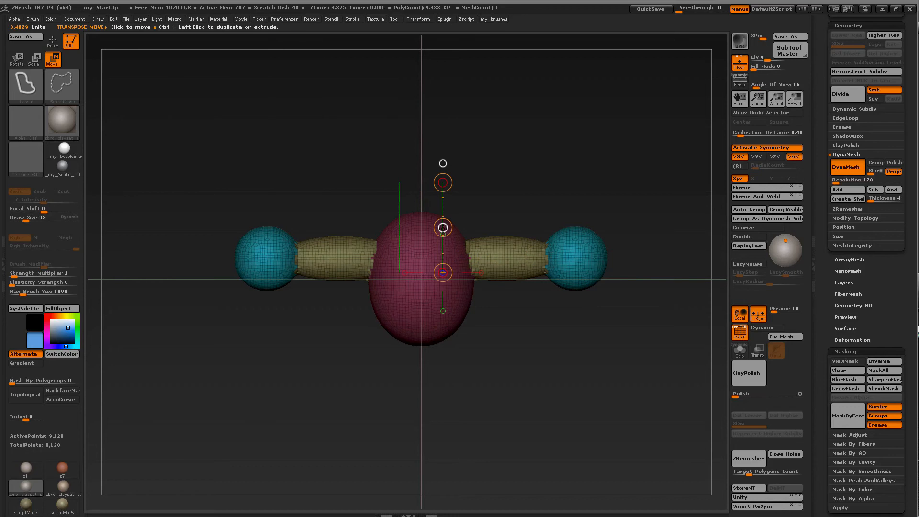
pyautogui.keyDown('ctrl'); pyautogui.moveTo(443, 228); pyautogui.dragTo(444, 376); pyautogui.keyUp('ctrl')
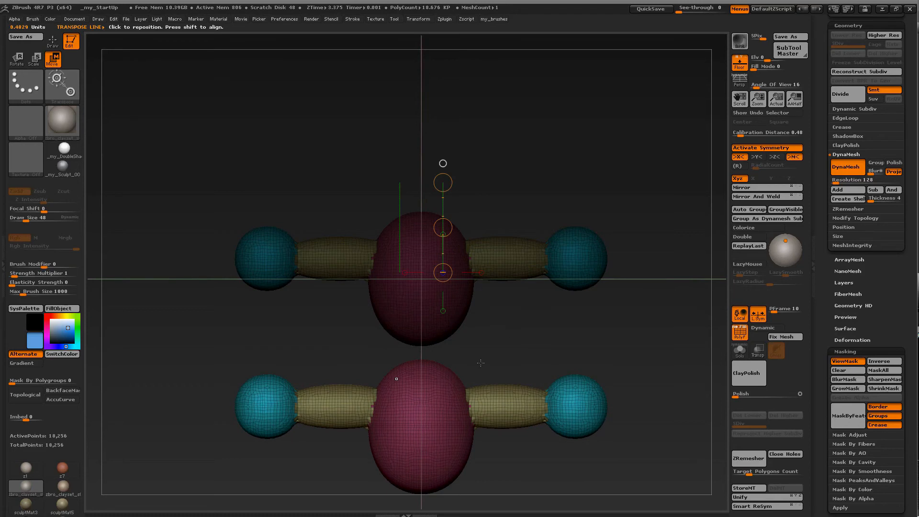
pyautogui.press('ctrl')
pyautogui.hotkey('ctrl', 'z')
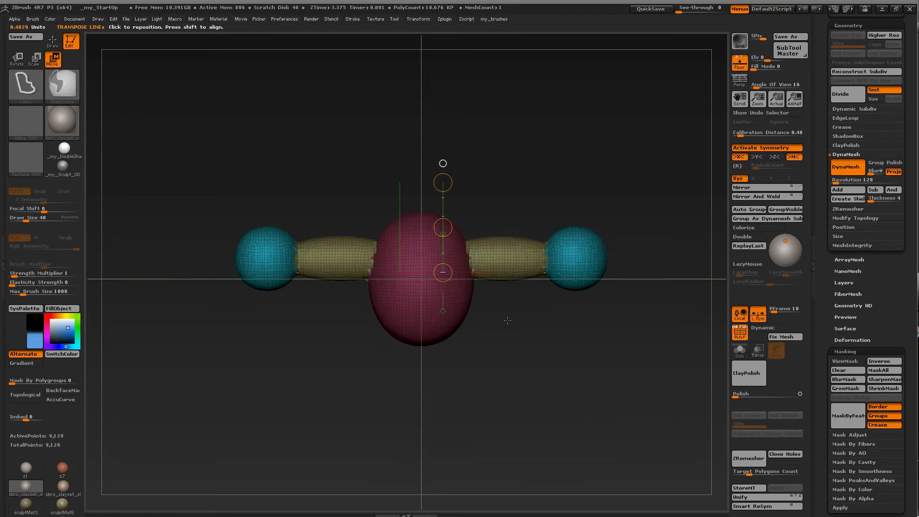
# Step: Return to Draw mode and divide the mesh once to subdivision level 2
pyautogui.press('q')
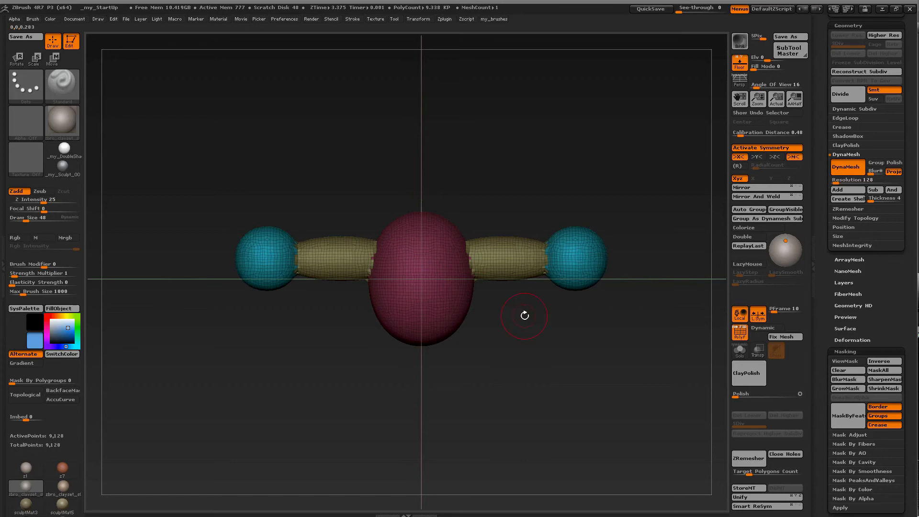
pyautogui.hotkey('ctrl', 'd')
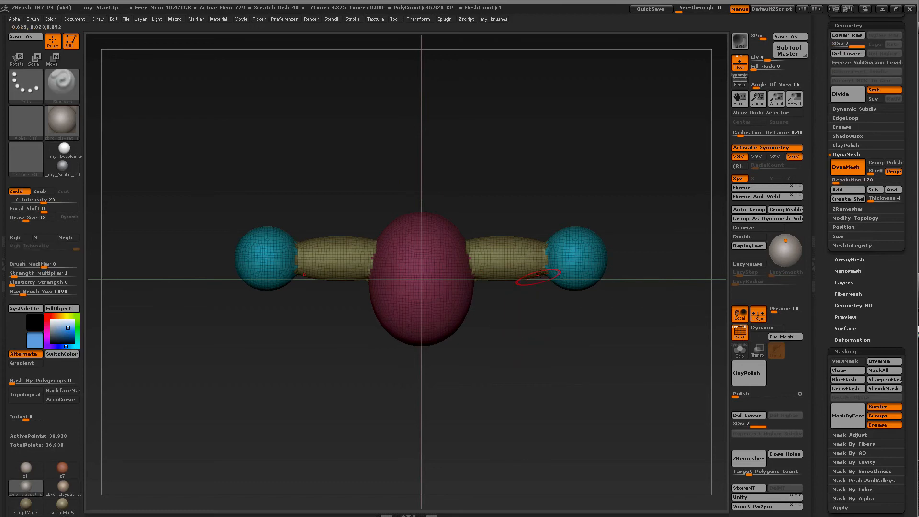
pyautogui.click(842, 44)
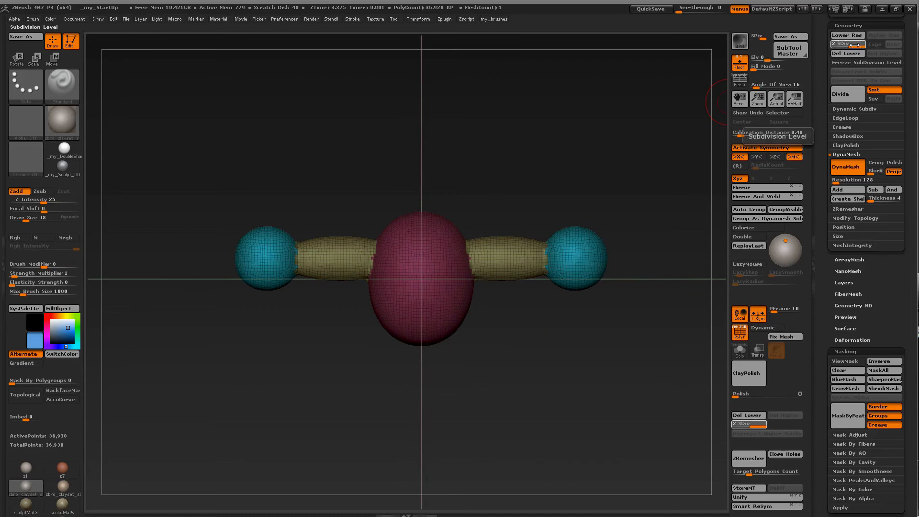
pyautogui.click(857, 45)
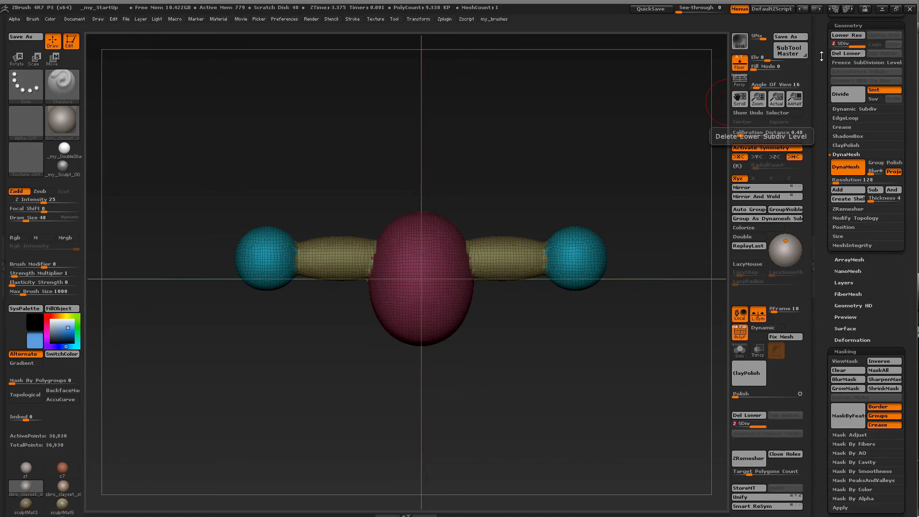
# Step: Try to duplicate the subdivided mesh with the vertical Move transpose line, undoing each attempt
pyautogui.press('w')
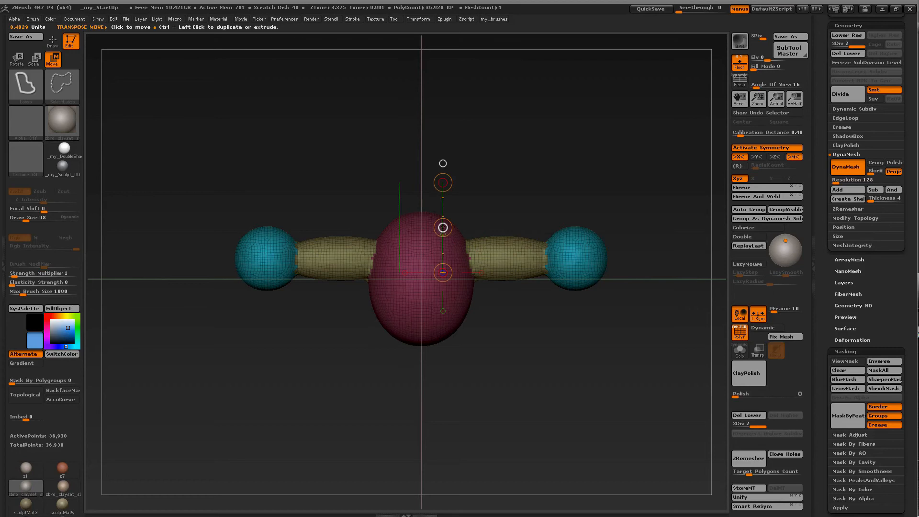
pyautogui.moveTo(442, 228)
pyautogui.keyDown('ctrl'); pyautogui.keyDown('shift'); pyautogui.mouseDown()
pyautogui.moveTo(448, 294)
pyautogui.moveTo(453, 178)
pyautogui.moveTo(455, 268)
pyautogui.moveTo(457, 203)
pyautogui.mouseUp(); pyautogui.keyUp('shift'); pyautogui.keyUp('ctrl')
pyautogui.hotkey('ctrl', 'z')
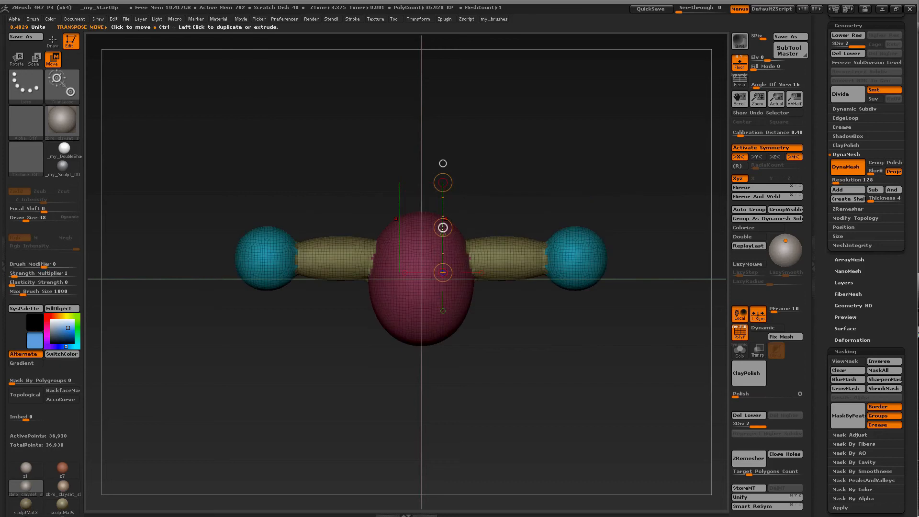
pyautogui.moveTo(443, 227); pyautogui.dragTo(452, 265)
pyautogui.hotkey('ctrl', 'z')
pyautogui.moveTo(443, 228)
pyautogui.mouseDown()
pyautogui.moveTo(444, 286)
pyautogui.moveTo(442, 229)
pyautogui.mouseUp()
pyautogui.press('ctrl')
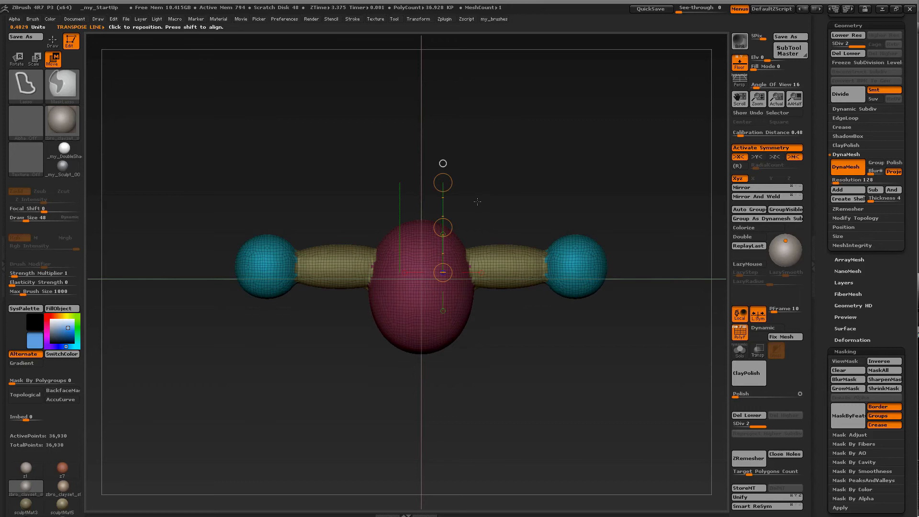
pyautogui.hotkey('ctrl', 'z')
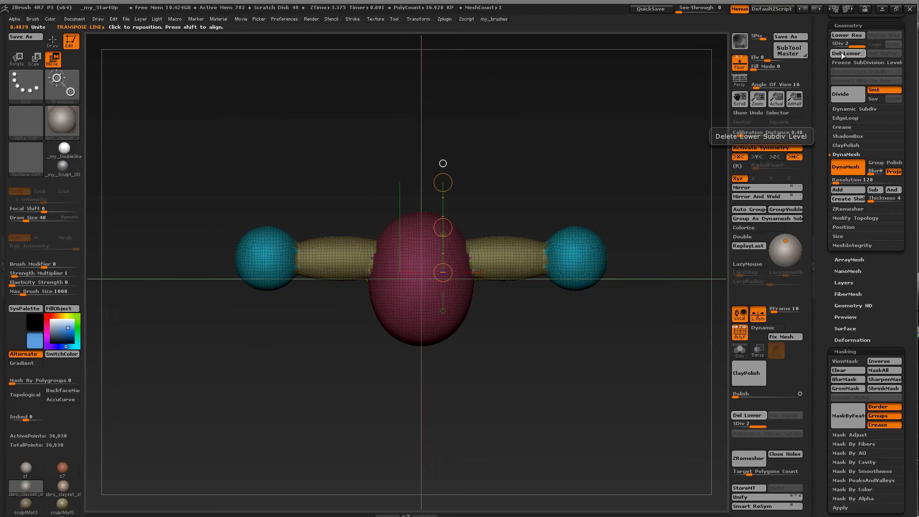
# Step: Delete the lower subdivision level and duplicate the mesh straight down with the vertical transpose line
pyautogui.click(842, 54)
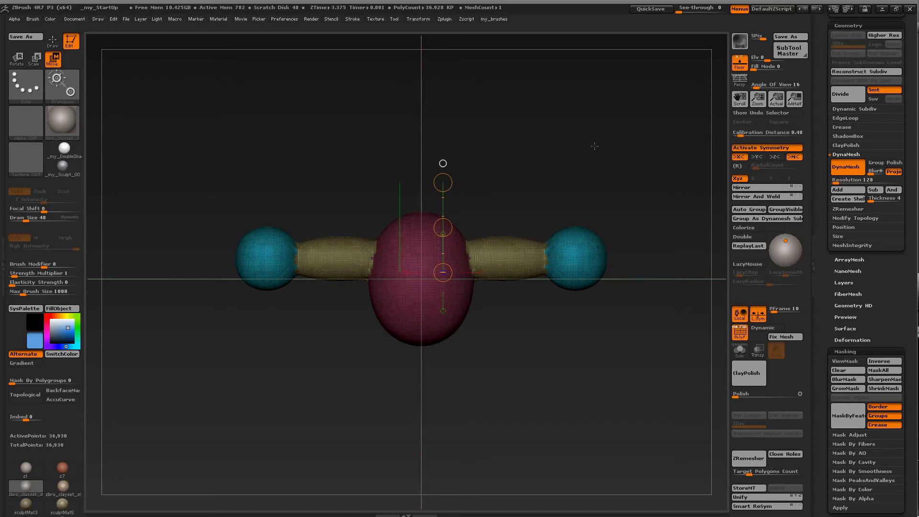
pyautogui.hotkey('ctrl', 'shift')
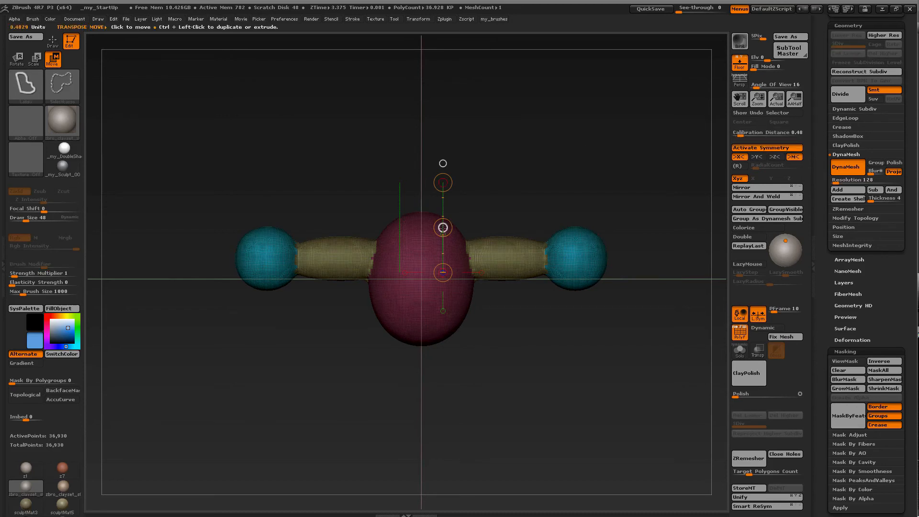
pyautogui.keyDown('ctrl'); pyautogui.moveTo(443, 227); pyautogui.dragTo(443, 369); pyautogui.keyUp('ctrl')
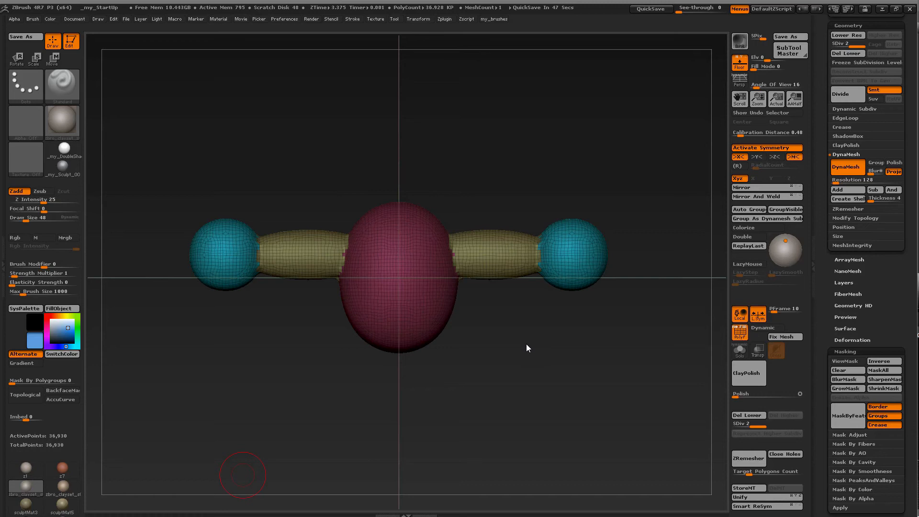
# Step: Place a horizontal transpose line about 0.525 units long from the right arm into the blue sphere, try stretching the mesh, and undo
pyautogui.press('w')
pyautogui.keyDown('shift'); pyautogui.moveTo(523, 327); pyautogui.dragTo(523, 324); pyautogui.keyUp('shift')
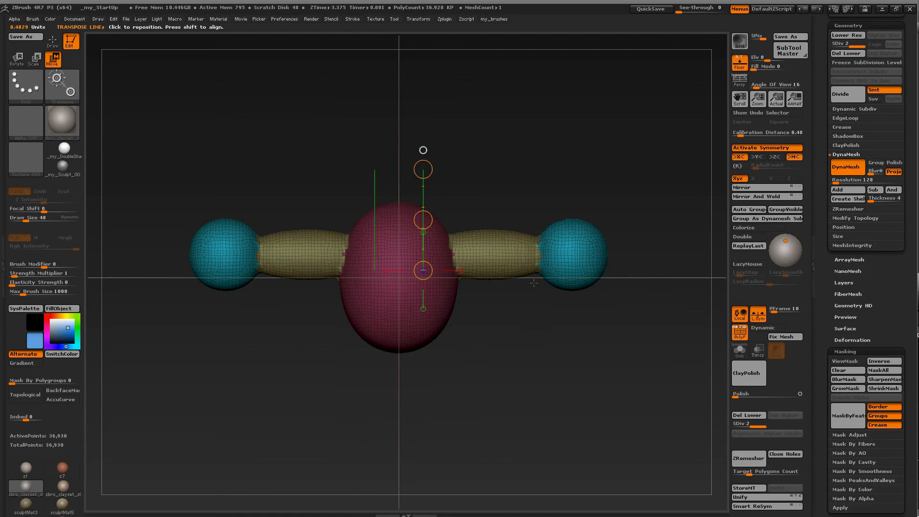
pyautogui.moveTo(475, 255); pyautogui.dragTo(585, 255)
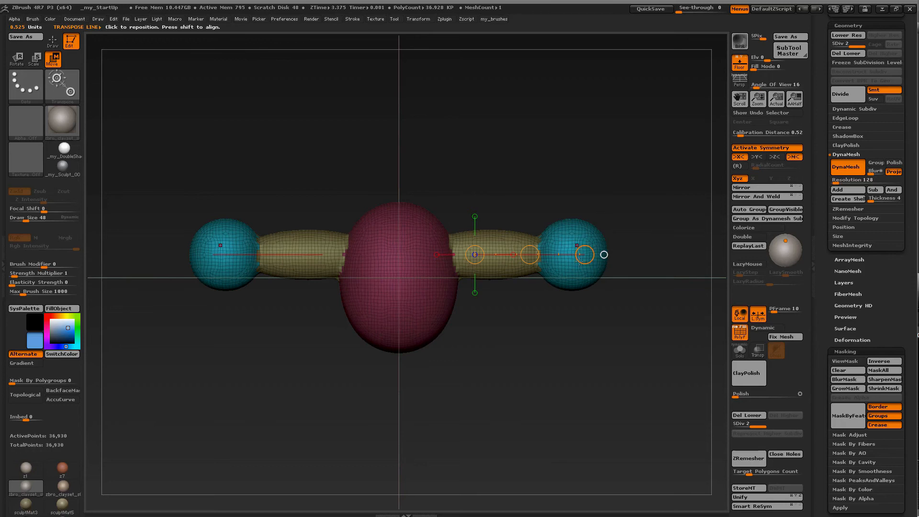
pyautogui.moveTo(586, 255)
pyautogui.mouseDown()
pyautogui.moveTo(577, 246)
pyautogui.moveTo(580, 255)
pyautogui.mouseUp()
pyautogui.hotkey('ctrl', 'z')
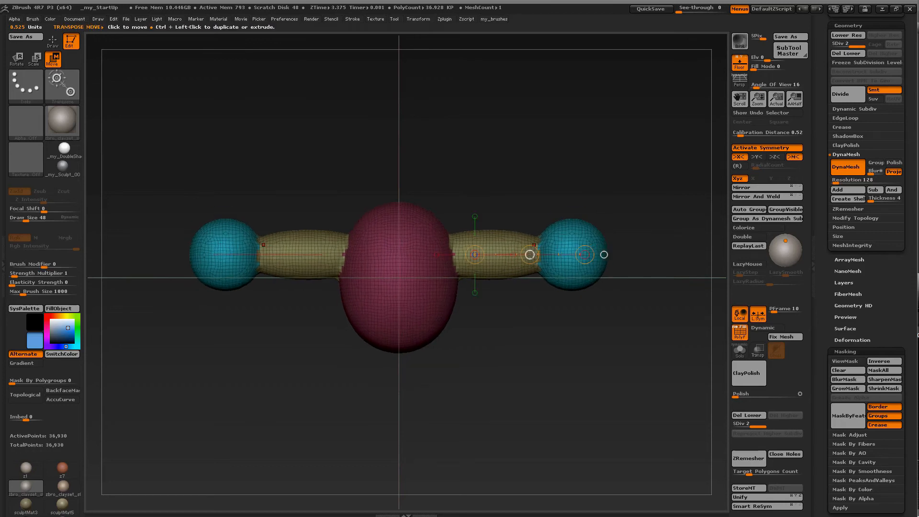
# Step: Try clipping the mesh at the line's inner end and stretching it from the outer end, undoing both changes
pyautogui.moveTo(475, 255)
pyautogui.mouseDown()
pyautogui.moveTo(454, 259)
pyautogui.moveTo(484, 261)
pyautogui.mouseUp()
pyautogui.hotkey('ctrl', 'z')
pyautogui.hotkey('ctrl', 'z')
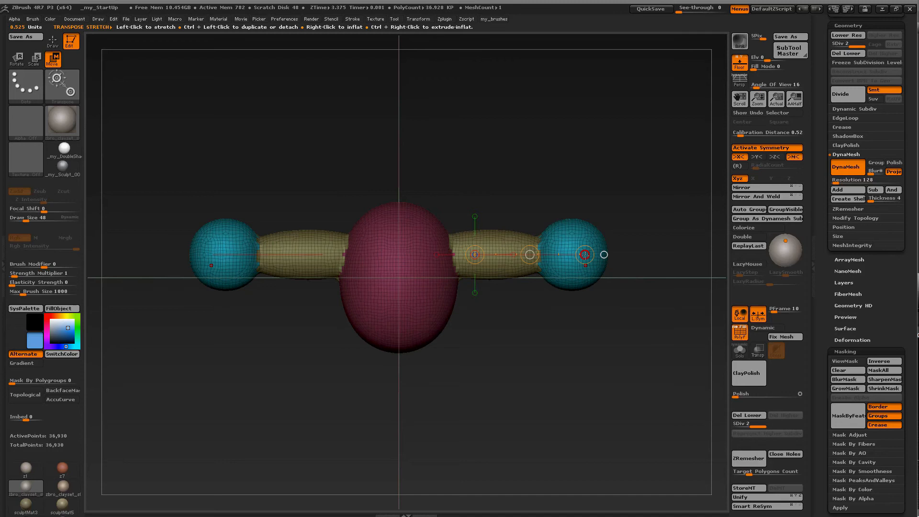
pyautogui.moveTo(585, 255)
pyautogui.mouseDown()
pyautogui.moveTo(580, 221)
pyautogui.moveTo(584, 316)
pyautogui.moveTo(604, 182)
pyautogui.moveTo(596, 297)
pyautogui.moveTo(599, 225)
pyautogui.moveTo(607, 252)
pyautogui.moveTo(577, 269)
pyautogui.moveTo(602, 254)
pyautogui.mouseUp()
pyautogui.hotkey('ctrl', 'z')
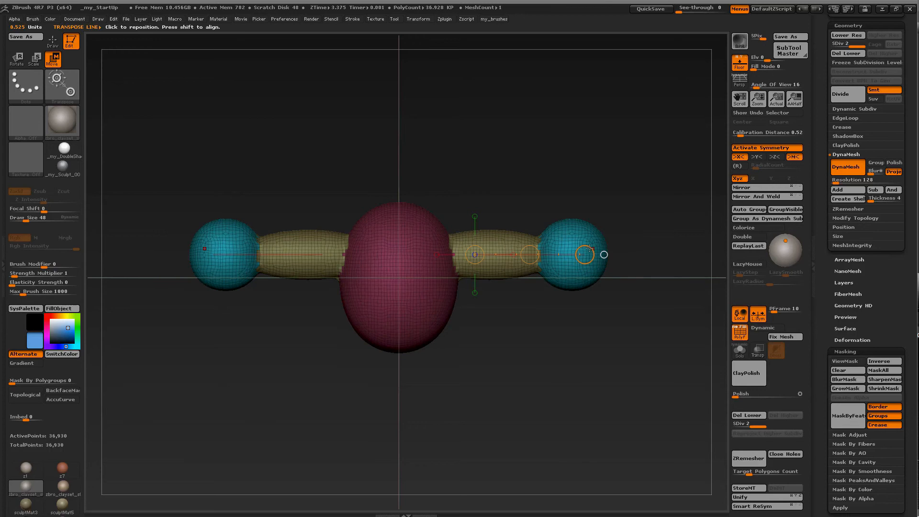
# Step: Shorten the transpose line to about 0.285 units on the right arm, stretch the arms upward and outward, and undo each stretch
pyautogui.moveTo(590, 248); pyautogui.dragTo(539, 248)
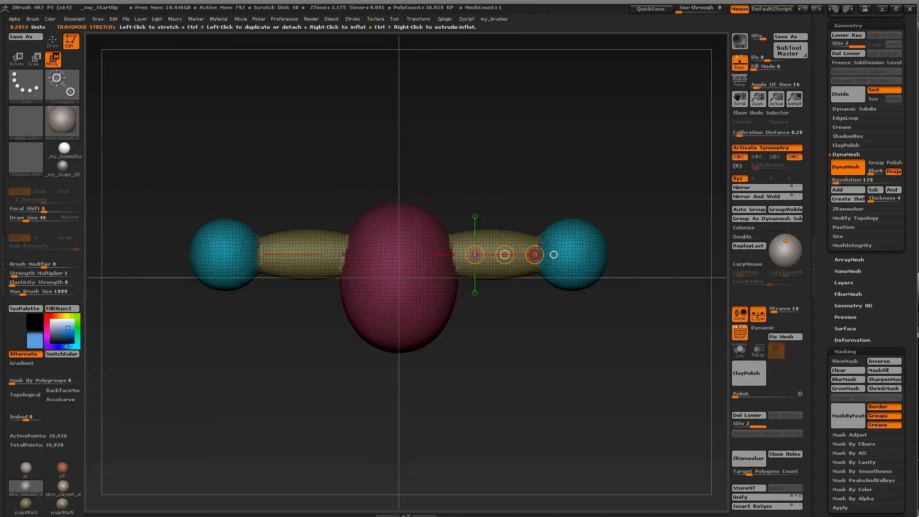
pyautogui.moveTo(535, 255); pyautogui.dragTo(560, 223)
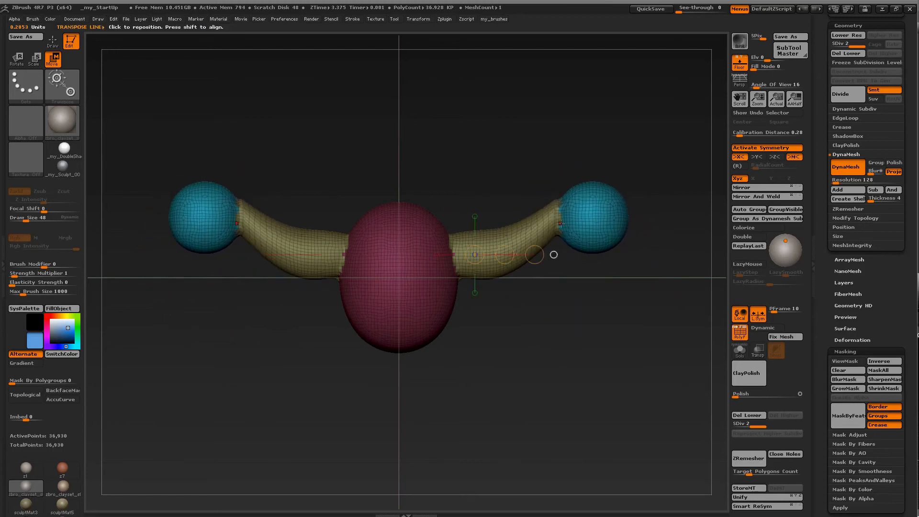
pyautogui.hotkey('ctrl', 'z')
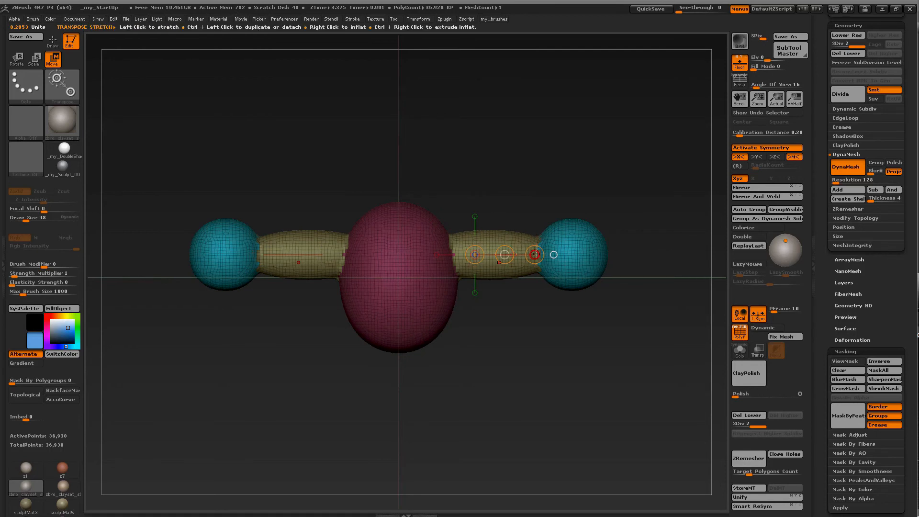
pyautogui.moveTo(540, 255); pyautogui.dragTo(614, 291)
pyautogui.hotkey('ctrl', 'z')
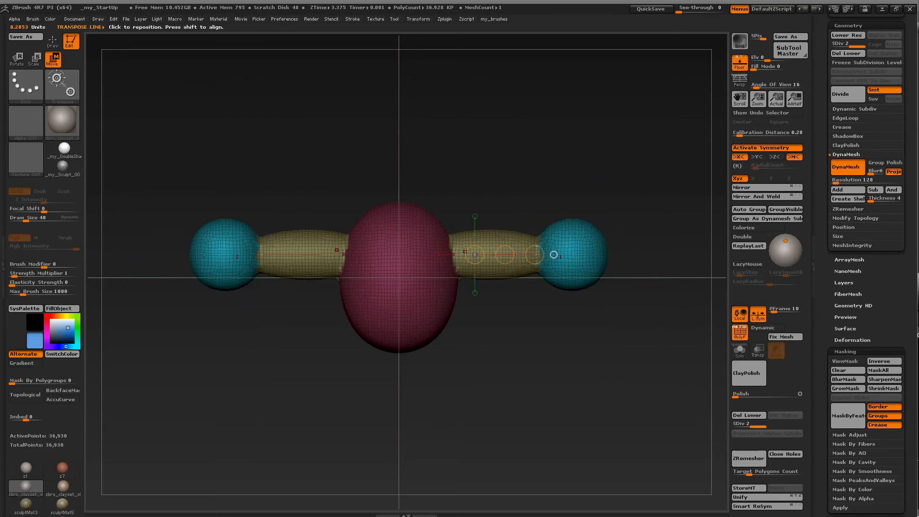
# Step: Redraw the transpose line about 0.54 units long from the arm's outer end toward the body, clip the mesh, and undo the clip
pyautogui.moveTo(535, 254); pyautogui.dragTo(421, 255)
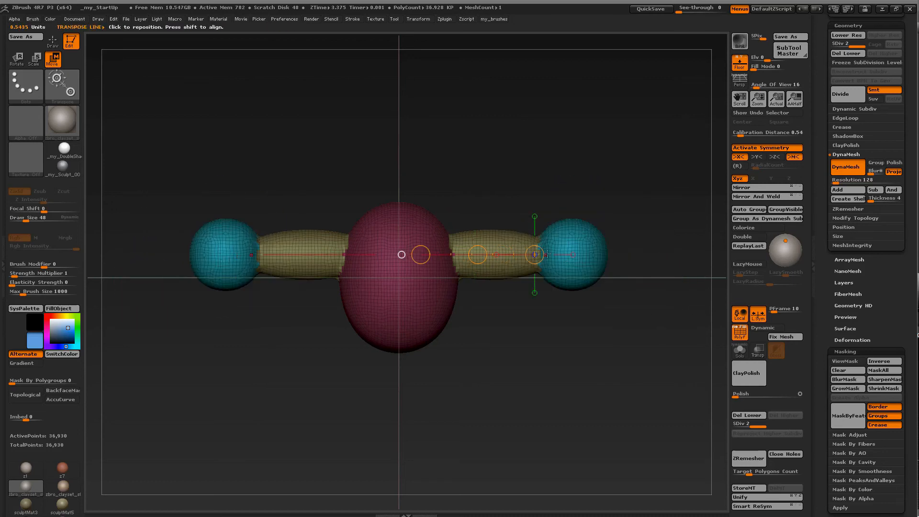
pyautogui.click(535, 255)
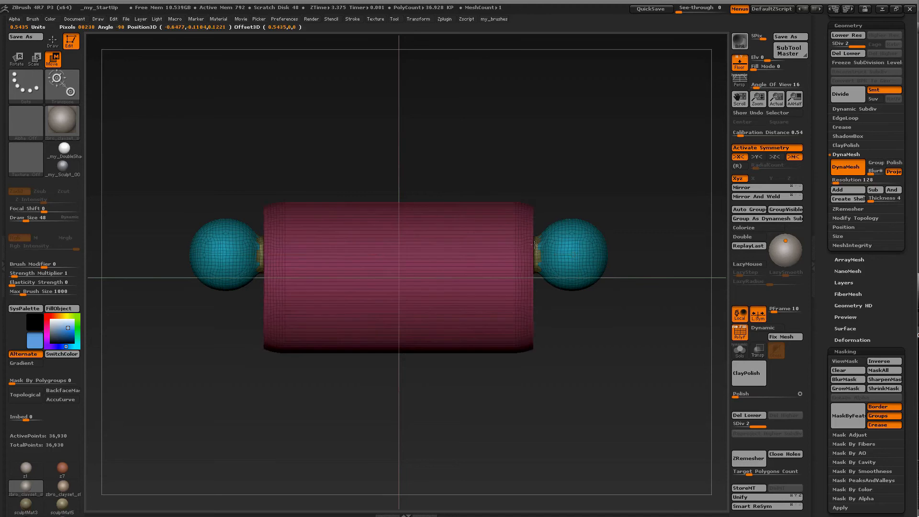
pyautogui.hotkey('ctrl', 'z')
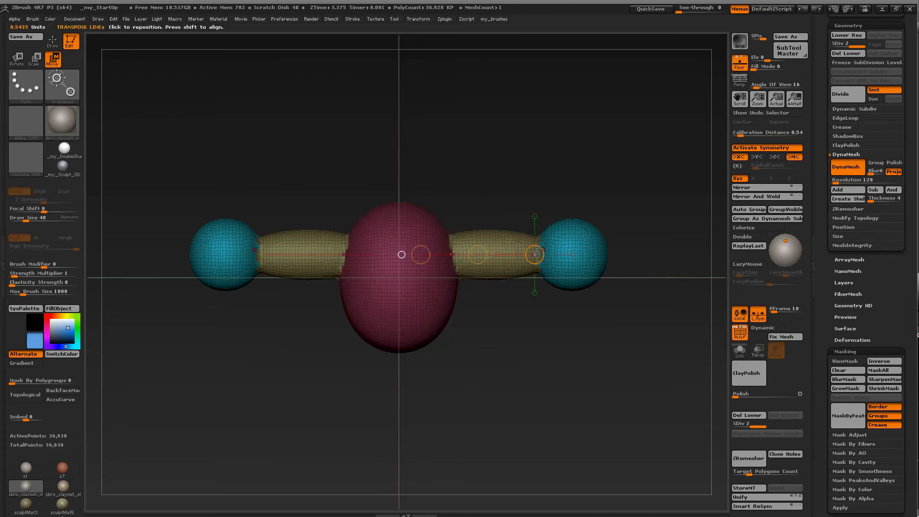
# Step: Reverse the transpose line so it runs from the body to the arm's outer end, bend the arms downward, and undo
pyautogui.click(540, 249)
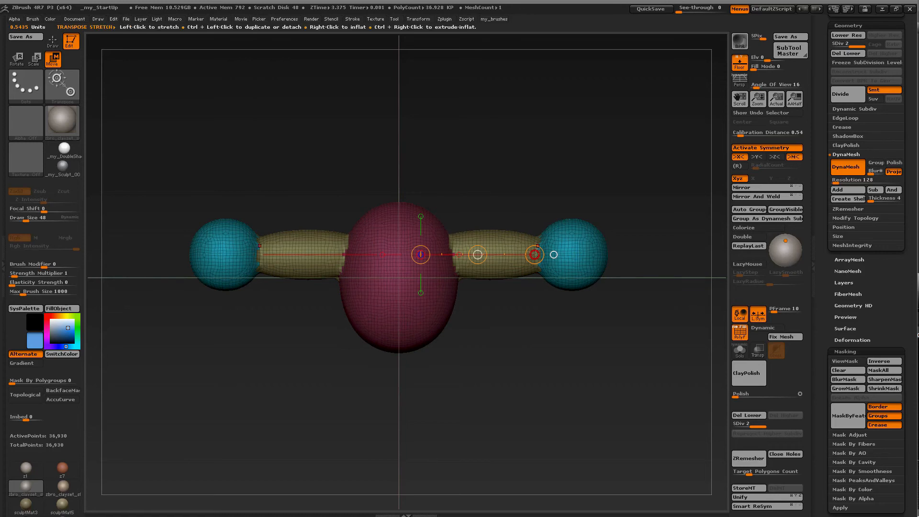
pyautogui.moveTo(535, 254); pyautogui.dragTo(541, 306)
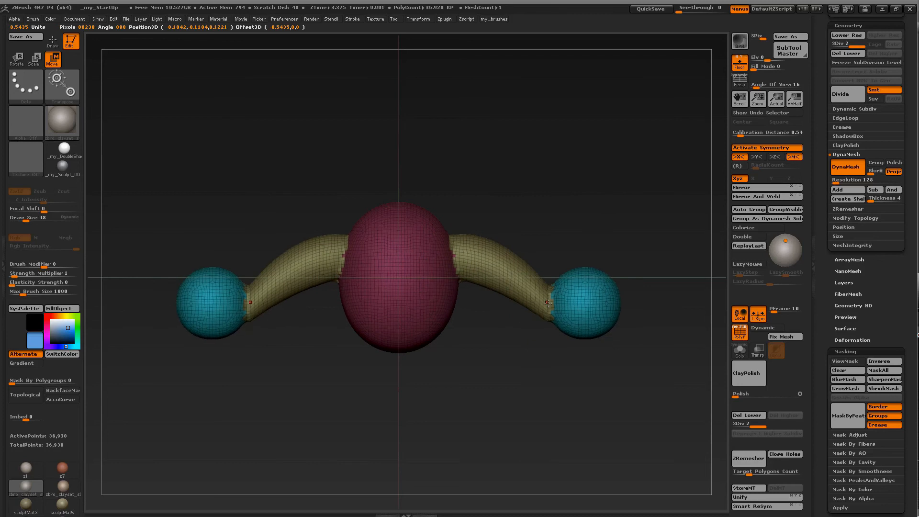
pyautogui.hotkey('ctrl', 'z')
# Step: Place a transpose line from the body's centre toward the right sphere, try bending the arms and extending the line, undoing the mesh changes
pyautogui.moveTo(397, 240); pyautogui.dragTo(471, 206)
pyautogui.moveTo(554, 204)
pyautogui.mouseDown()
pyautogui.moveTo(603, 306)
pyautogui.moveTo(627, 265)
pyautogui.moveTo(570, 197)
pyautogui.moveTo(522, 205)
pyautogui.mouseUp()
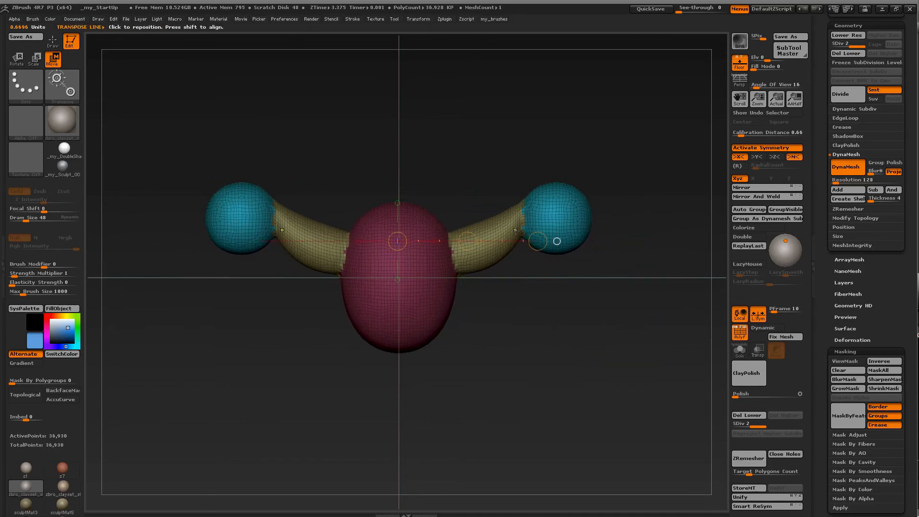
pyautogui.hotkey('ctrl', 'z')
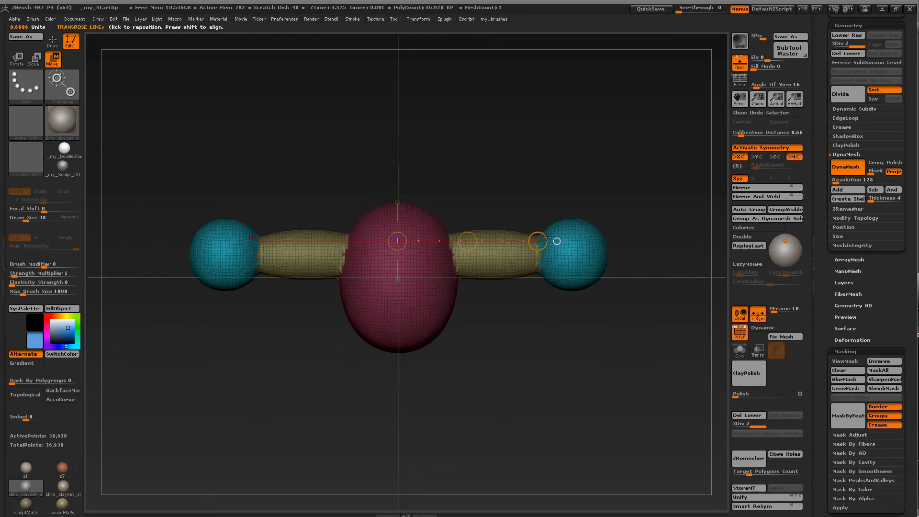
pyautogui.moveTo(538, 239); pyautogui.dragTo(614, 285)
pyautogui.hotkey('ctrl', 'z')
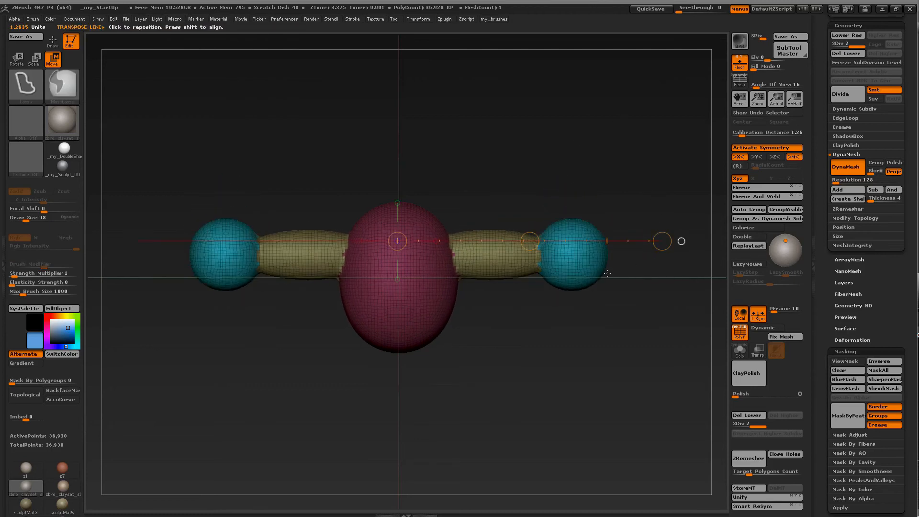
# Step: Draw a horizontal transpose line about 0.44 units long from the body's edge along the right arm, try moving the mesh, and undo
pyautogui.moveTo(458, 256); pyautogui.dragTo(568, 256)
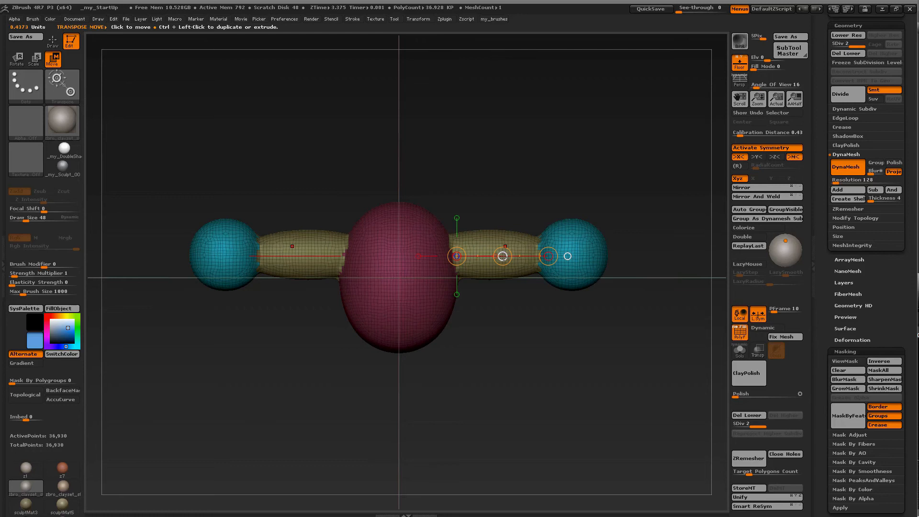
pyautogui.moveTo(503, 257)
pyautogui.mouseDown()
pyautogui.moveTo(517, 232)
pyautogui.moveTo(504, 288)
pyautogui.moveTo(505, 232)
pyautogui.moveTo(504, 262)
pyautogui.mouseUp()
pyautogui.hotkey('ctrl', 'z')
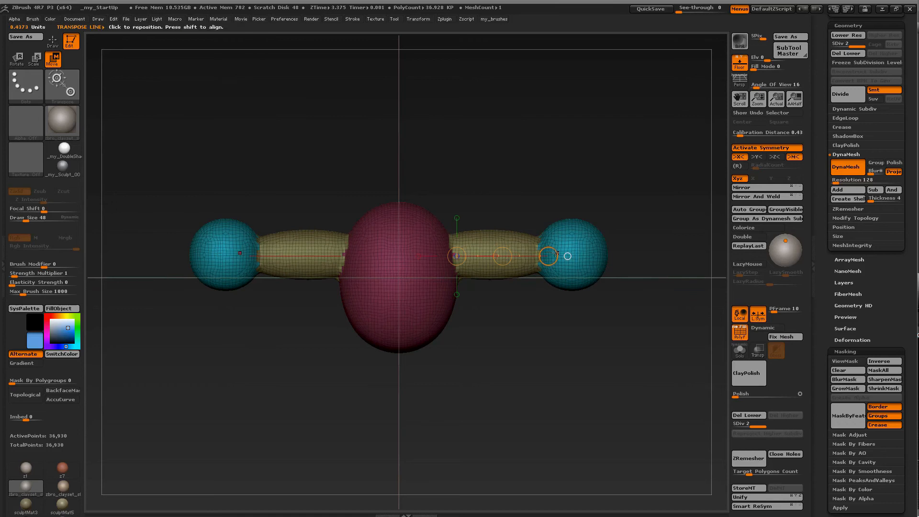
# Step: Lengthen the arm's transpose line, try deforming the mesh from its outer end, undo, and shorten the line to about 0.33 units
pyautogui.moveTo(559, 249); pyautogui.dragTo(648, 249)
pyautogui.moveTo(547, 256); pyautogui.dragTo(533, 230)
pyautogui.hotkey('ctrl', 'z')
pyautogui.moveTo(641, 250); pyautogui.dragTo(533, 249)
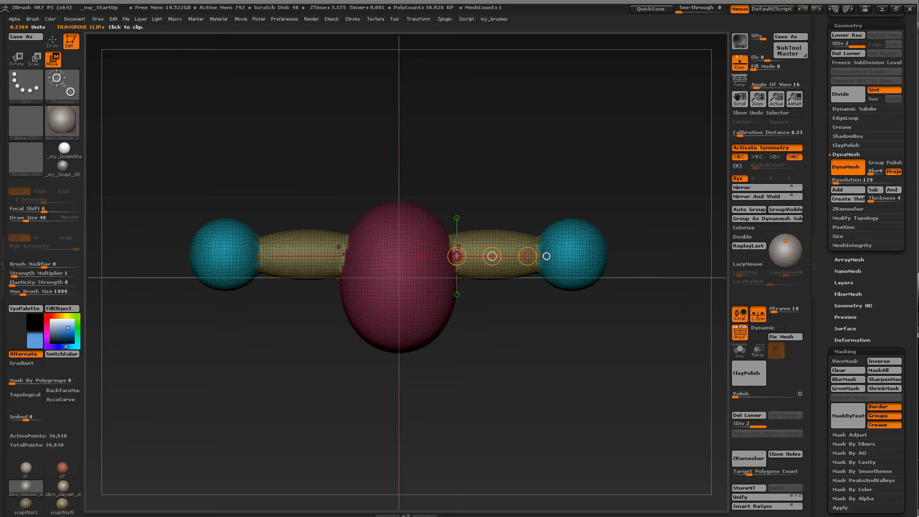
# Step: Try clipping the mesh from the transpose line's inner end at the body's edge, undoing each clip
pyautogui.click(458, 256)
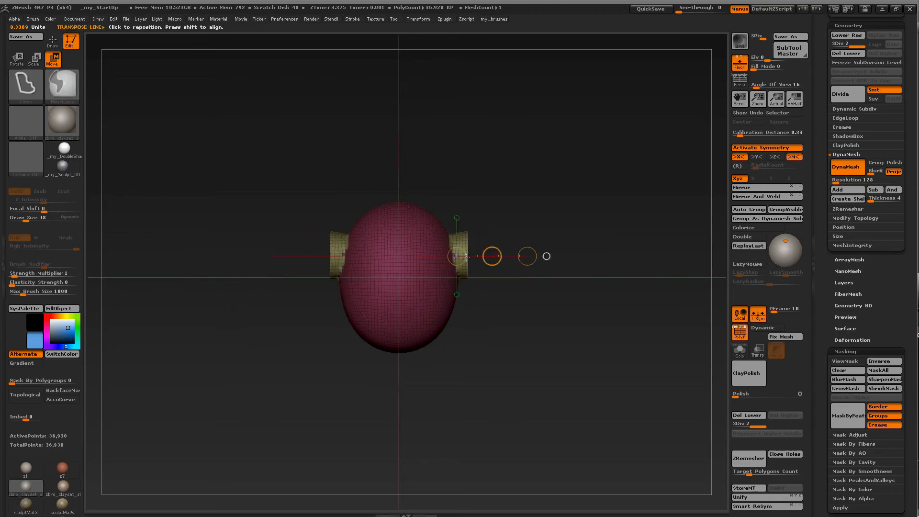
pyautogui.hotkey('ctrl', 'z')
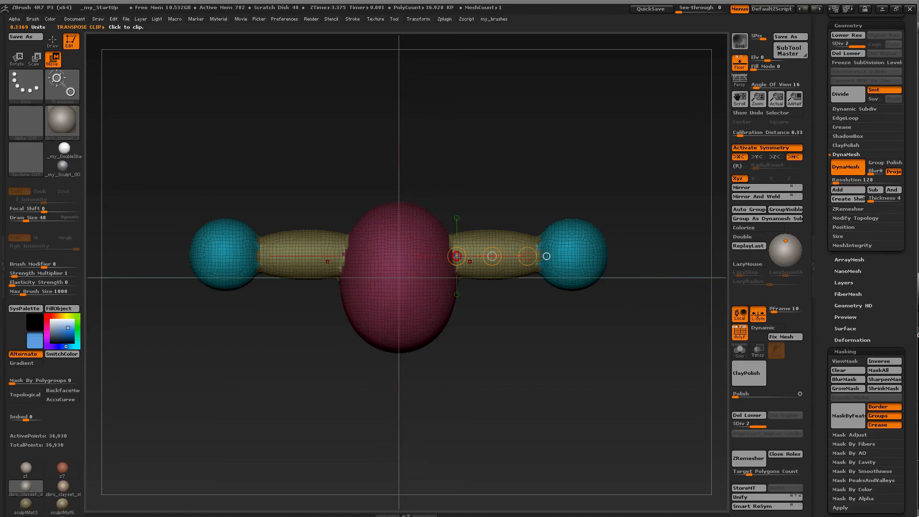
pyautogui.click(457, 256)
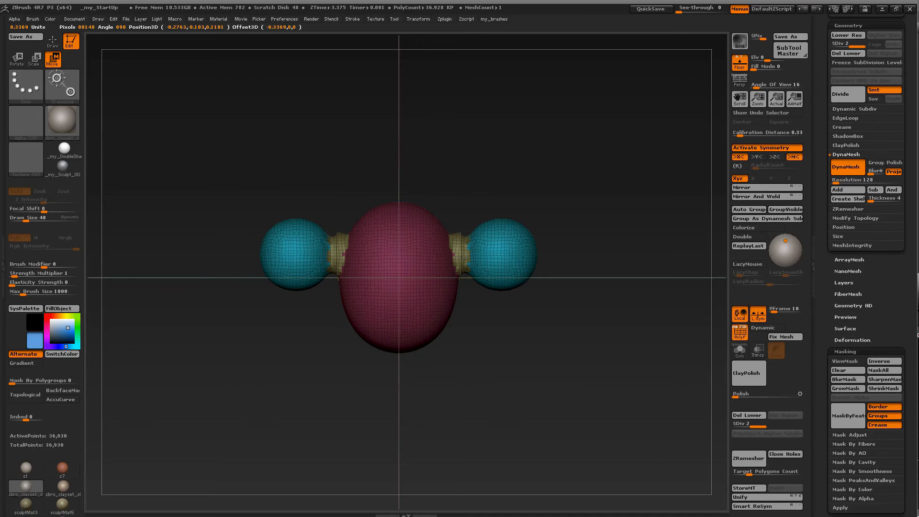
pyautogui.moveTo(462, 257); pyautogui.dragTo(528, 252)
pyautogui.hotkey('ctrl', 'z')
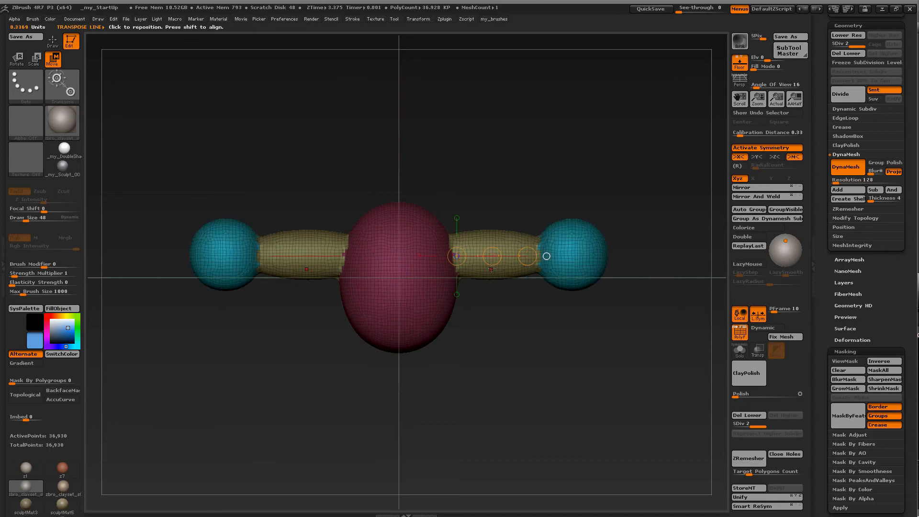
# Step: Clip through the body from the line's inner end in an angled view, inspect the cut from the front, and undo
pyautogui.moveTo(457, 256); pyautogui.dragTo(433, 269)
pyautogui.moveTo(518, 205); pyautogui.dragTo(498, 207)
pyautogui.hotkey('ctrl', 'z')
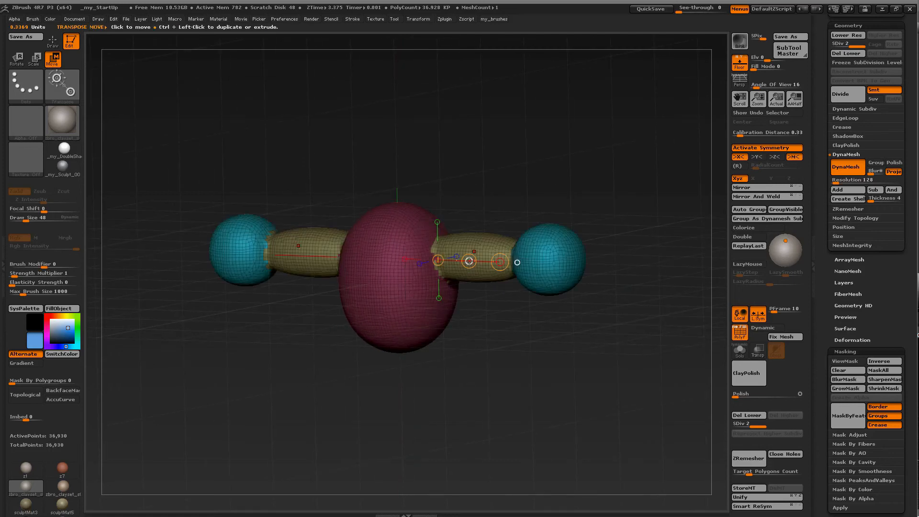
pyautogui.press('ctrl')
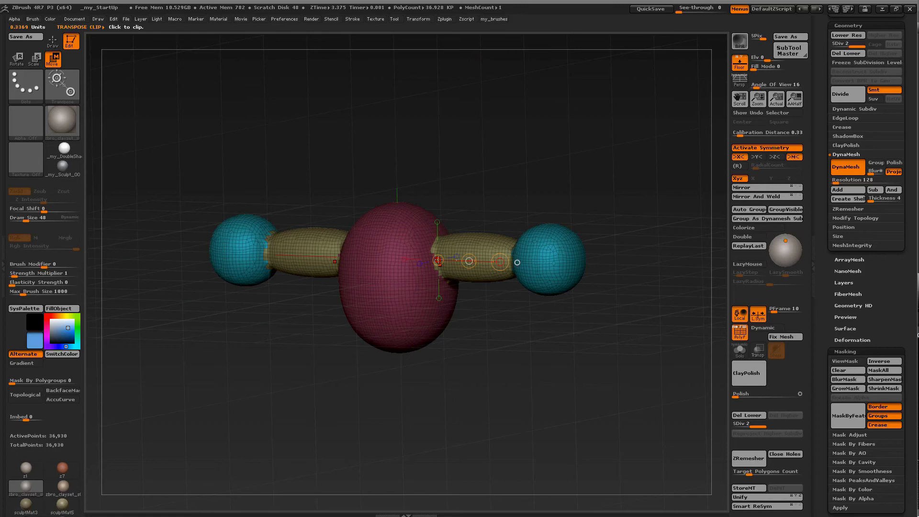
pyautogui.moveTo(439, 260); pyautogui.dragTo(408, 247)
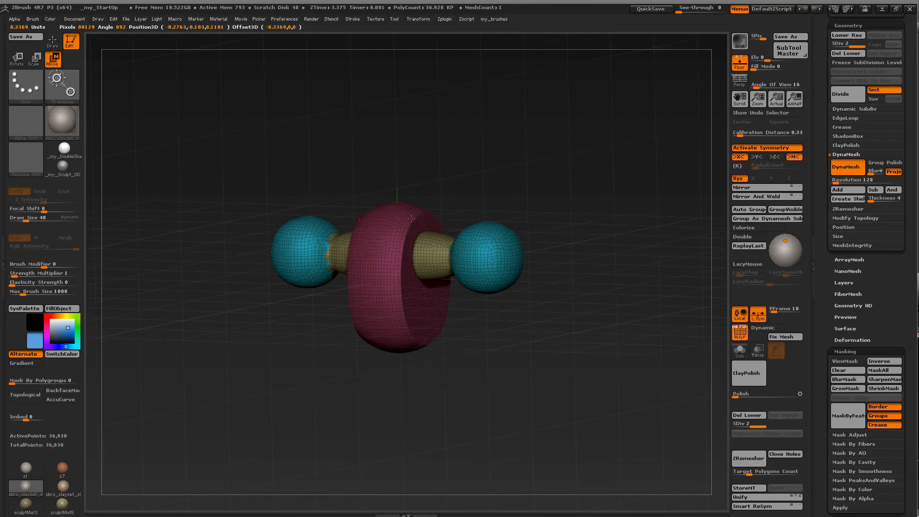
pyautogui.moveTo(438, 191); pyautogui.dragTo(468, 198)
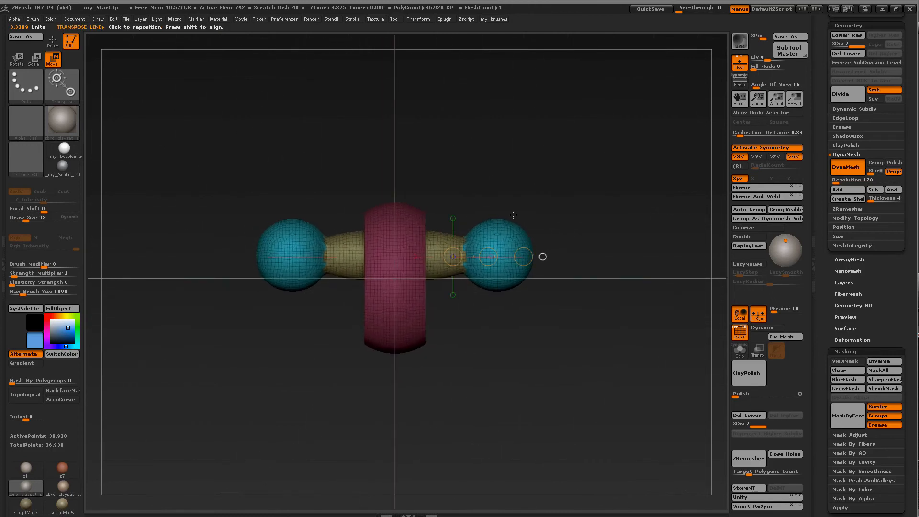
pyautogui.hotkey('ctrl', 'z')
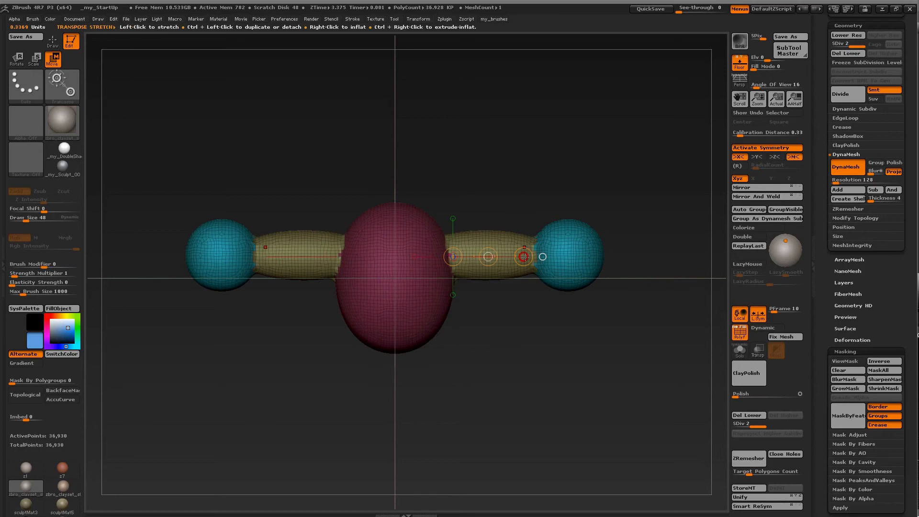
# Step: Try stretching the mesh from the line's outer end and clipping it from the inner end, undoing both changes
pyautogui.moveTo(525, 257); pyautogui.dragTo(486, 248)
pyautogui.hotkey('ctrl', 'z')
pyautogui.hotkey('ctrl', 'z')
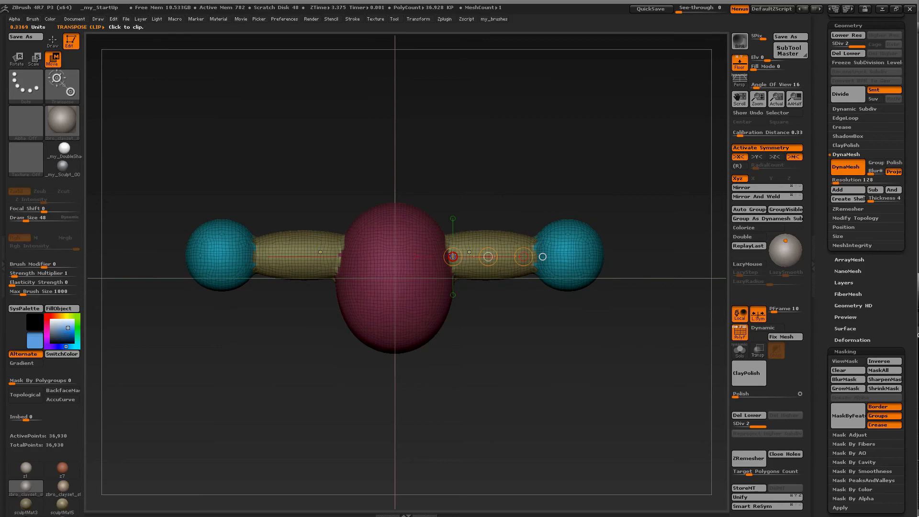
pyautogui.click(453, 257)
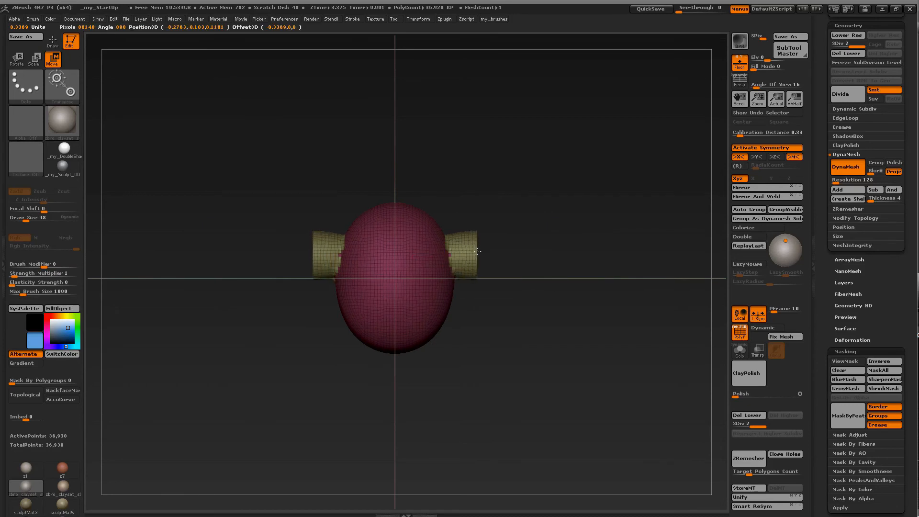
pyautogui.hotkey('ctrl', 'z')
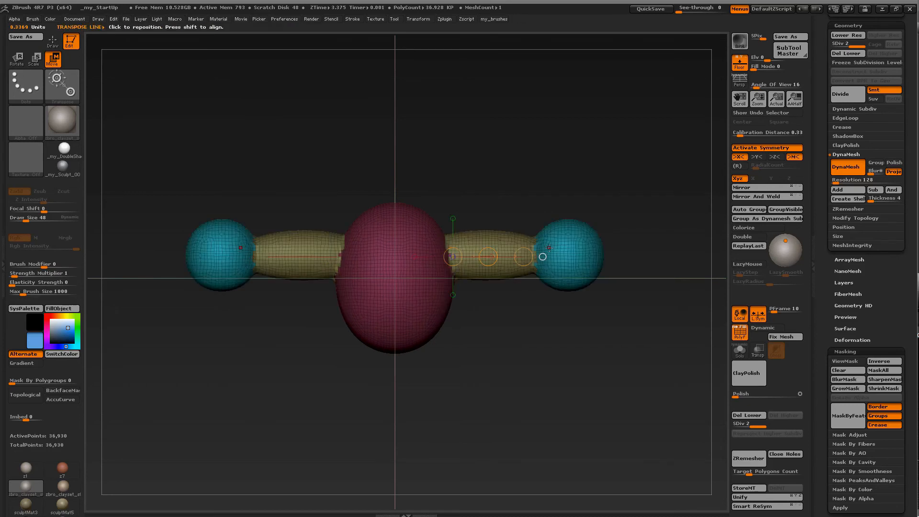
# Step: Draw a transpose line about 0.45 units long from the right sphere toward the body, try clipping from the sphere end, and undo
pyautogui.moveTo(557, 248); pyautogui.dragTo(443, 249)
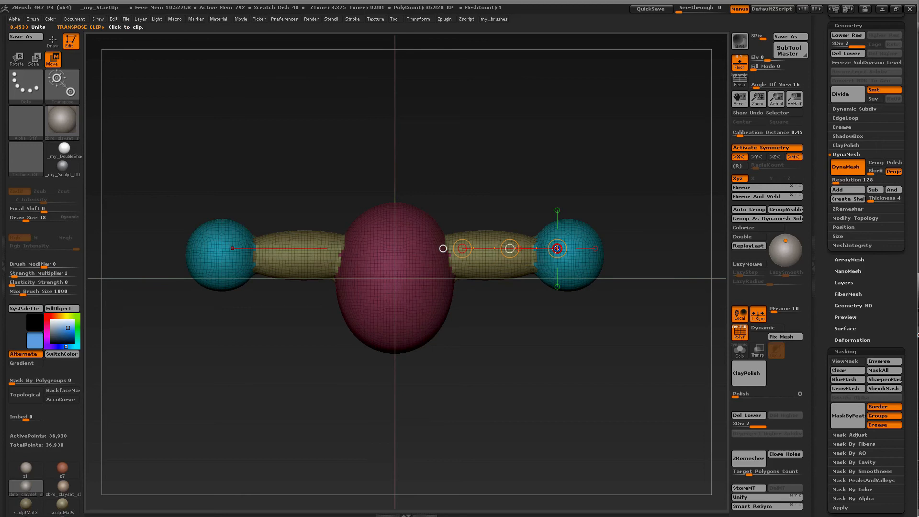
pyautogui.moveTo(558, 248); pyautogui.dragTo(468, 256)
pyautogui.hotkey('ctrl', 'z')
pyautogui.hotkey('ctrl', 'z')
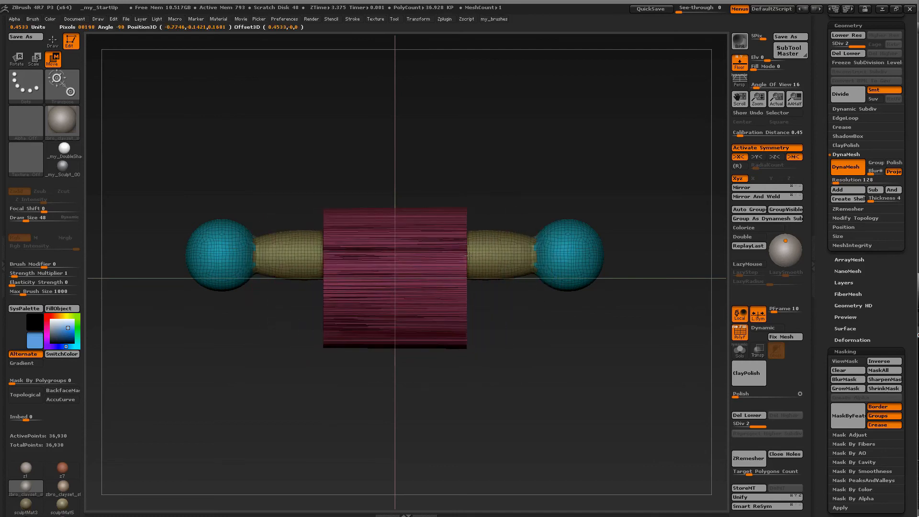
pyautogui.moveTo(593, 211); pyautogui.dragTo(538, 220)
pyautogui.hotkey('ctrl', 'z')
# Step: Shorten the right arm's transpose line to about 0.22 units, try clipping the spheres and arms, and undo the clips
pyautogui.moveTo(651, 234)
pyautogui.mouseDown()
pyautogui.moveTo(606, 229)
pyautogui.moveTo(592, 242)
pyautogui.moveTo(656, 238)
pyautogui.mouseUp()
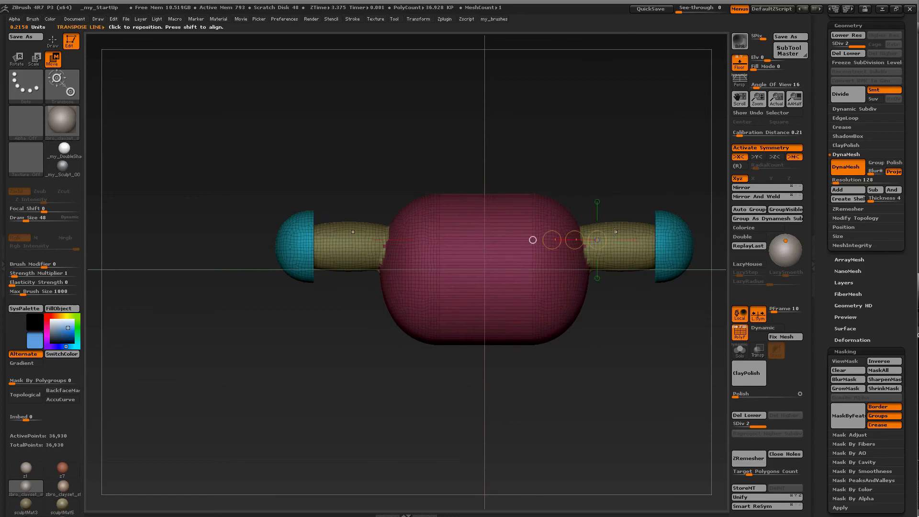
pyautogui.hotkey('ctrl', 'z')
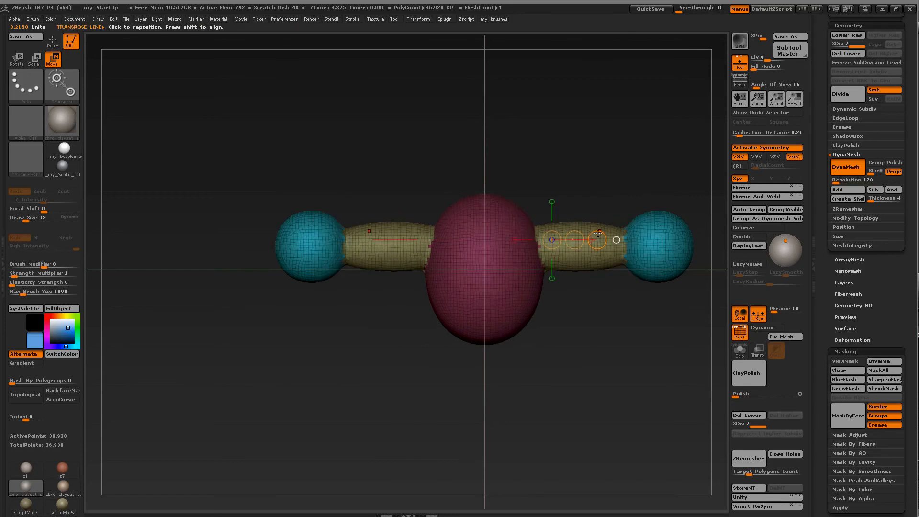
pyautogui.hotkey('ctrl', 'z')
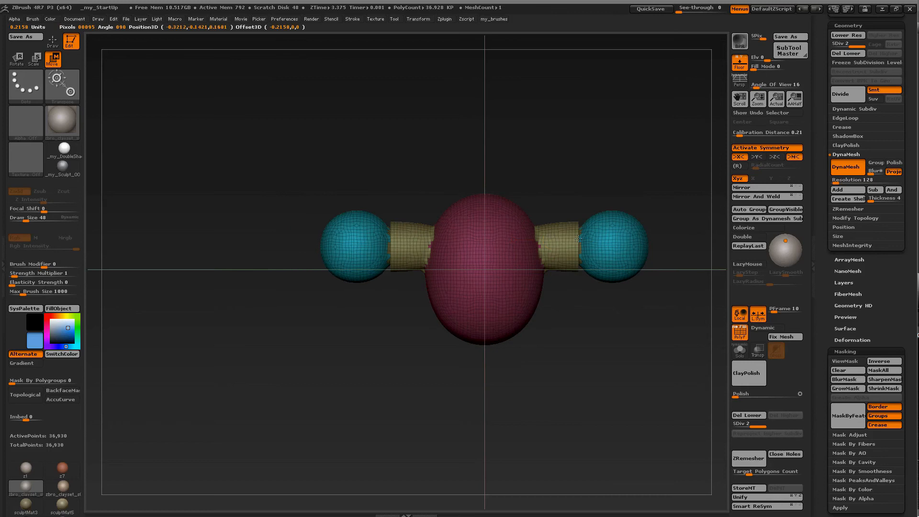
pyautogui.hotkey('ctrl', 'z')
pyautogui.hotkey('ctrl', 'z')
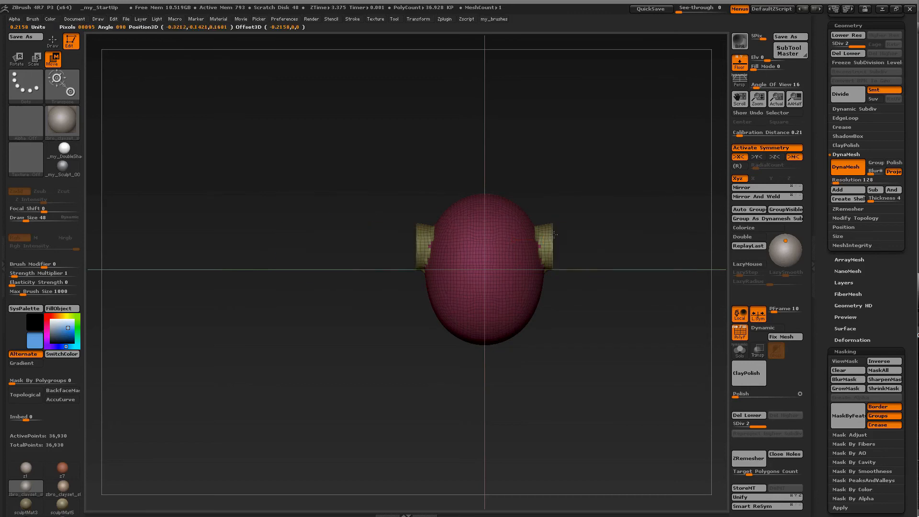
pyautogui.hotkey('ctrl', 'shift', 'z')
pyautogui.hotkey('ctrl', 'shift', 'z')
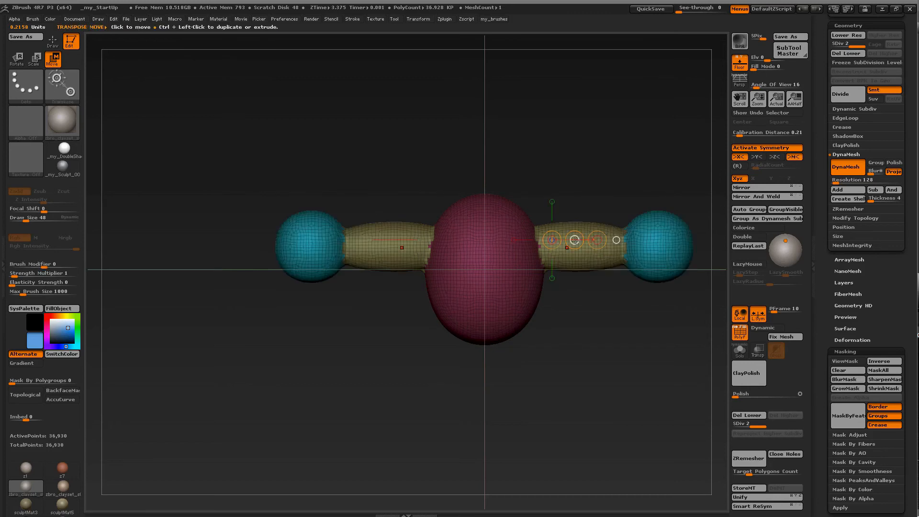
# Step: Try bending both arms upward with the Move transpose line's middle circle, and undo the deformation
pyautogui.hotkey('ctrl', 'shift', 'z')
pyautogui.hotkey('ctrl', 'shift', 'z')
pyautogui.hotkey('ctrl', 'shift', 'z')
pyautogui.moveTo(576, 239); pyautogui.dragTo(597, 235)
pyautogui.hotkey('ctrl', 'shift', 'z')
pyautogui.hotkey('ctrl', 'z')
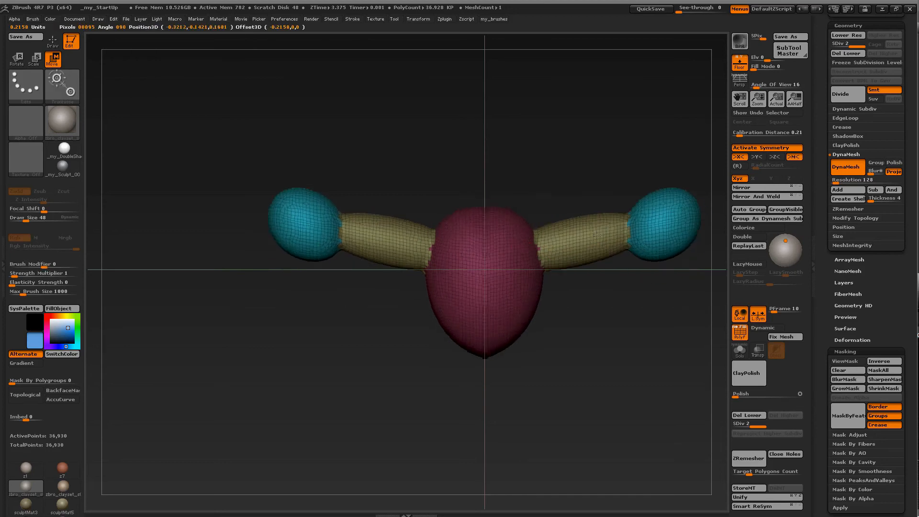
pyautogui.hotkey('ctrl', 'z')
pyautogui.hotkey('ctrl', 'z')
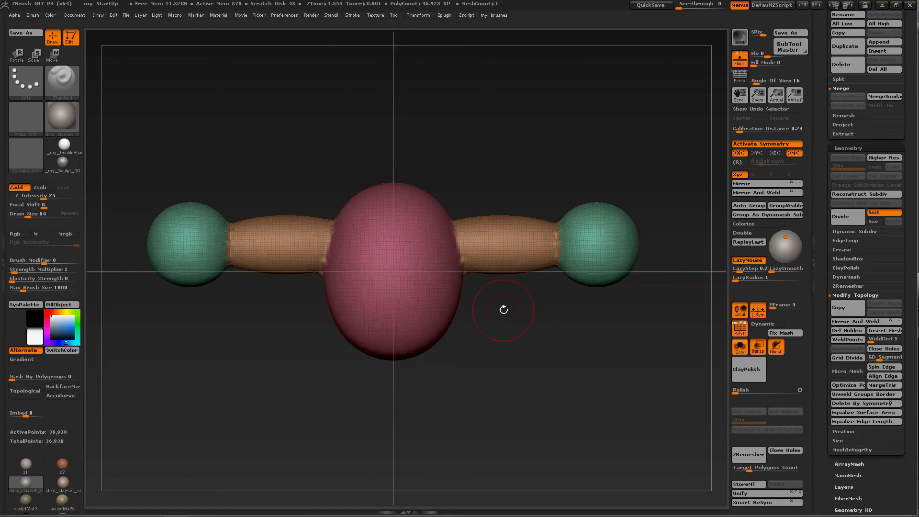
# Step: Draw a Scale transpose line about 0.38 units long from the body's edge along the right arm, try scaling the mesh, and undo
pyautogui.press('e')
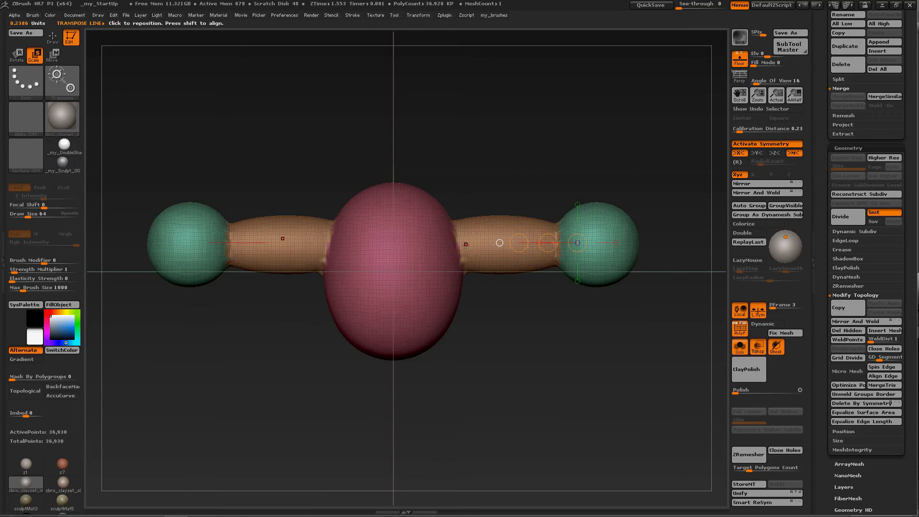
pyautogui.moveTo(462, 244); pyautogui.dragTo(574, 244)
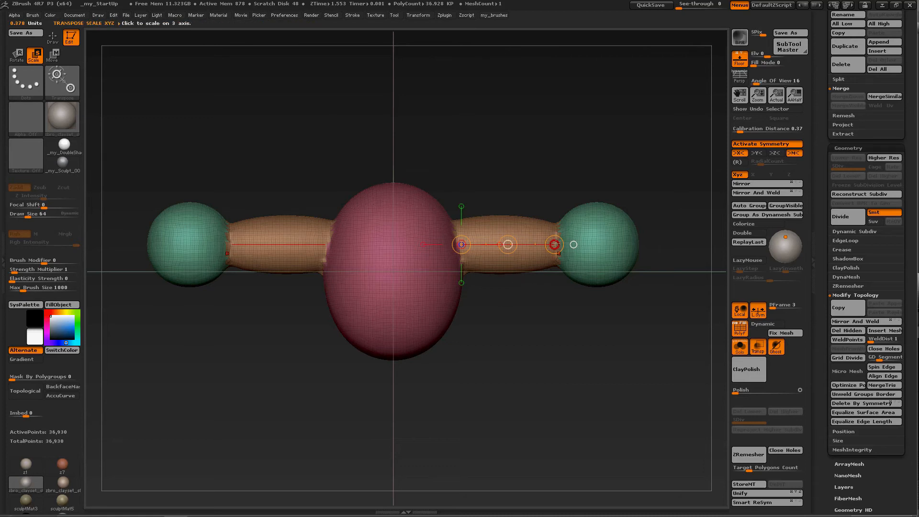
pyautogui.moveTo(555, 245); pyautogui.dragTo(574, 244)
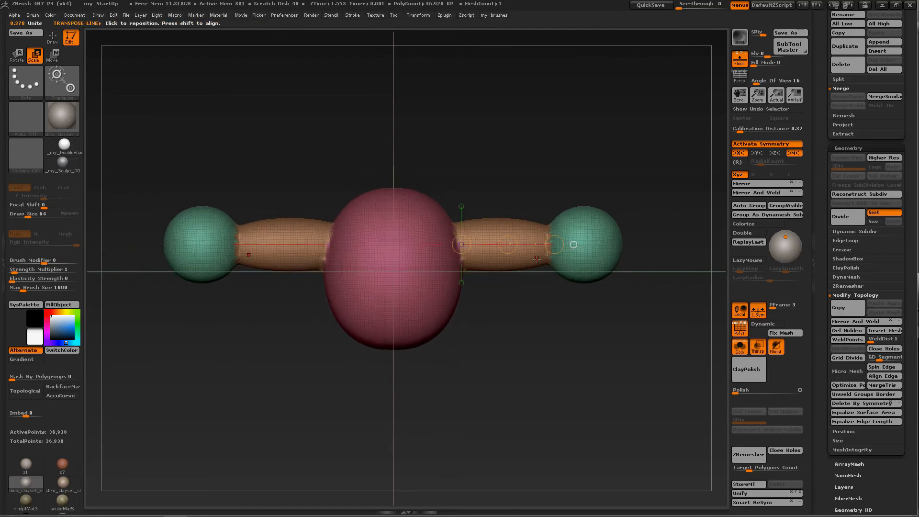
pyautogui.hotkey('ctrl', 'z')
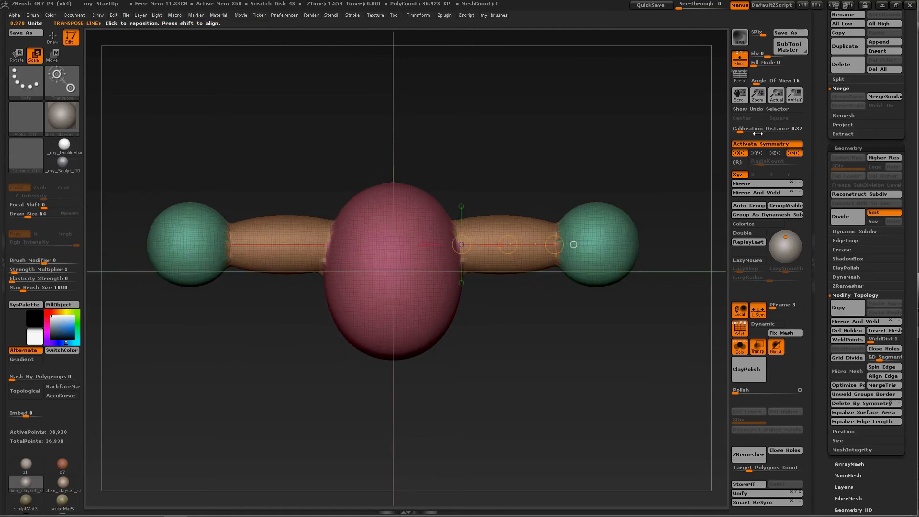
# Step: Turn off symmetry, scale the whole mesh up from the transpose line's outer end, and undo the scaling
pyautogui.click(756, 144)
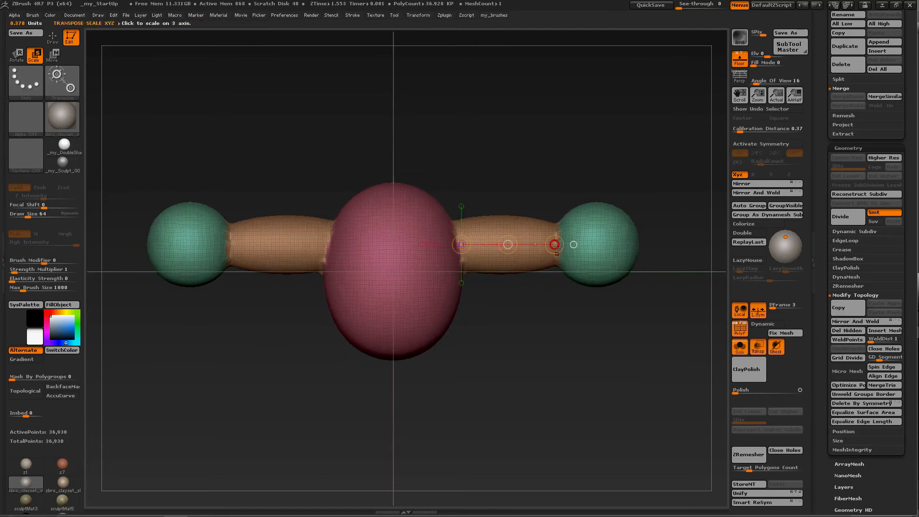
pyautogui.moveTo(555, 245); pyautogui.dragTo(642, 244)
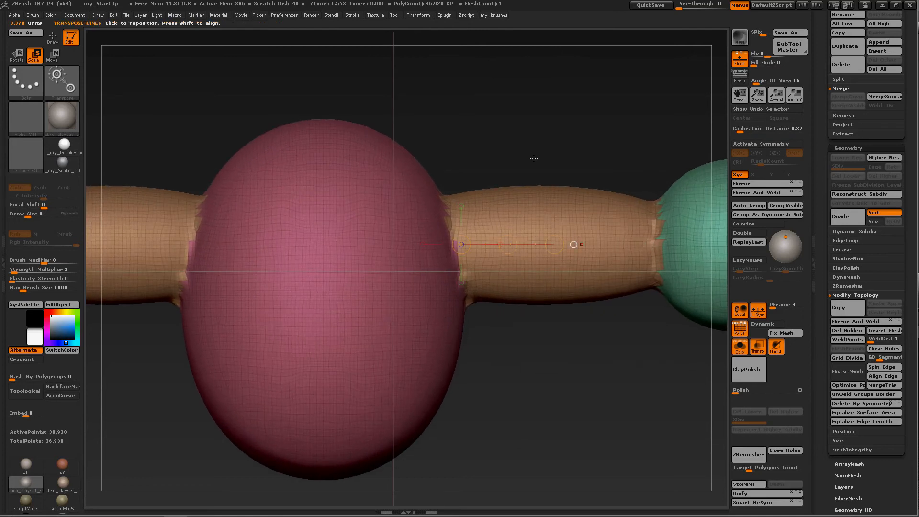
pyautogui.moveTo(534, 158); pyautogui.dragTo(535, 295)
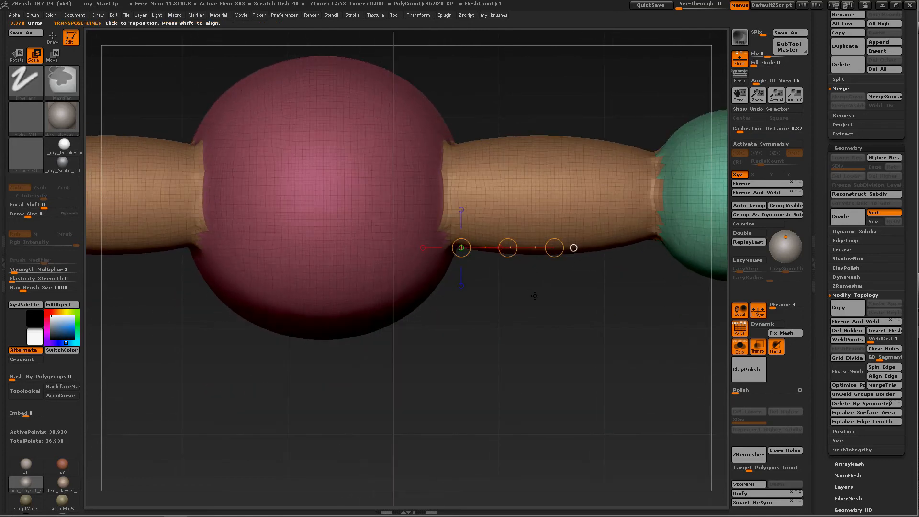
pyautogui.press('f')
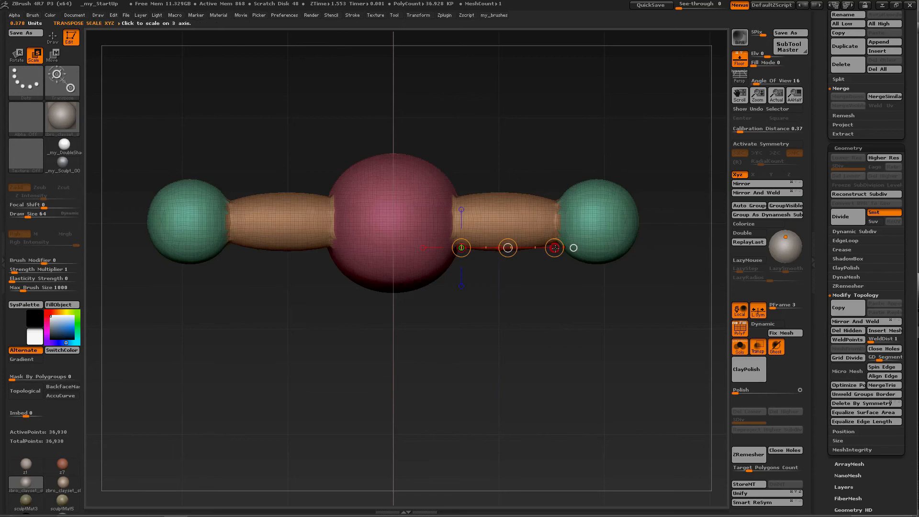
# Step: Scale the mesh up again from the line's outer end in the top view, undo, and return to the front view
pyautogui.moveTo(554, 248); pyautogui.dragTo(627, 259)
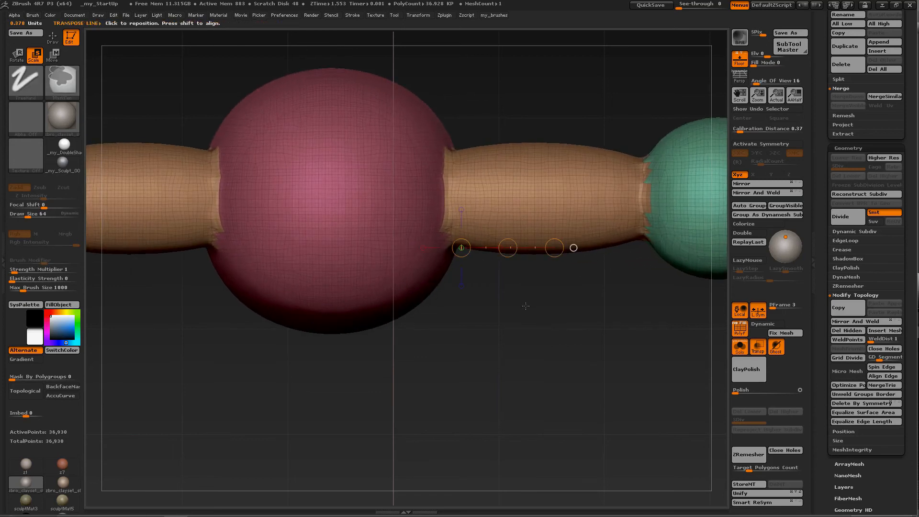
pyautogui.press('f')
pyautogui.moveTo(527, 306); pyautogui.dragTo(569, 195)
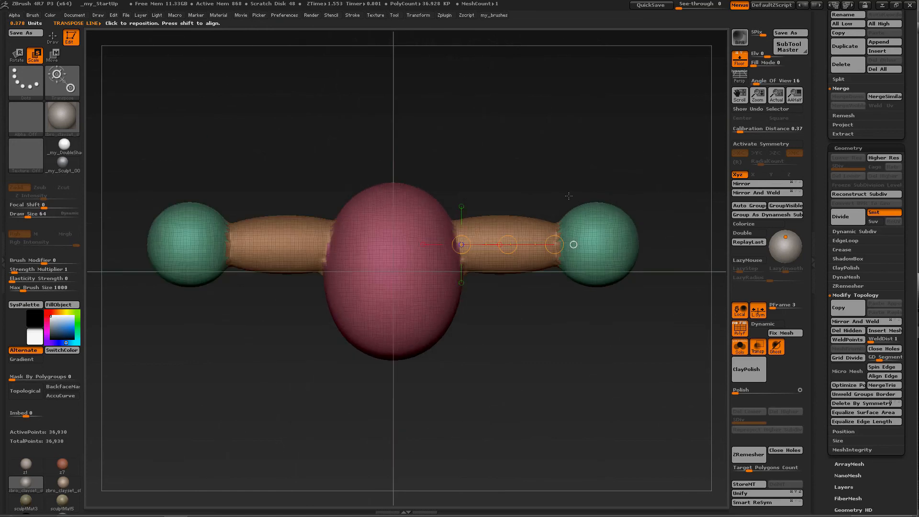
# Step: Reactivate X symmetry, try scaling the mesh from the line's outer end, undo the scaling, and turn symmetry off again
pyautogui.click(747, 143)
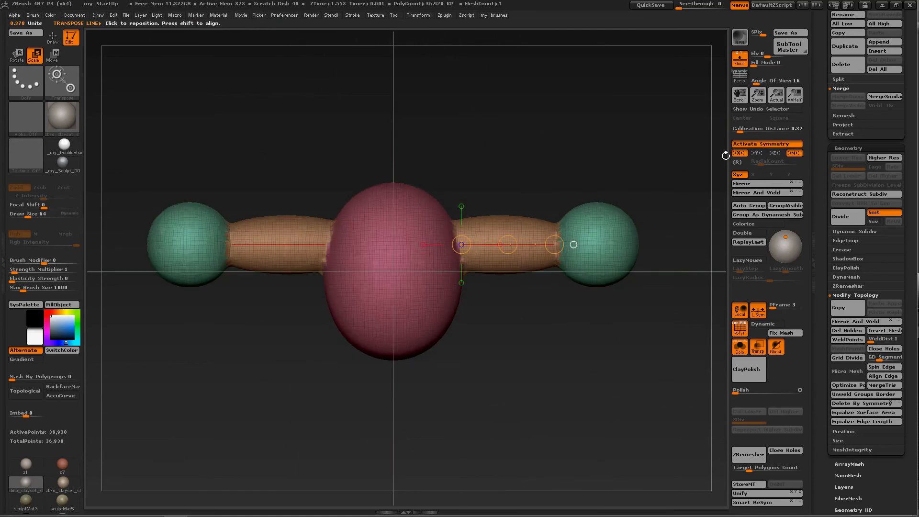
pyautogui.moveTo(560, 240); pyautogui.dragTo(613, 247)
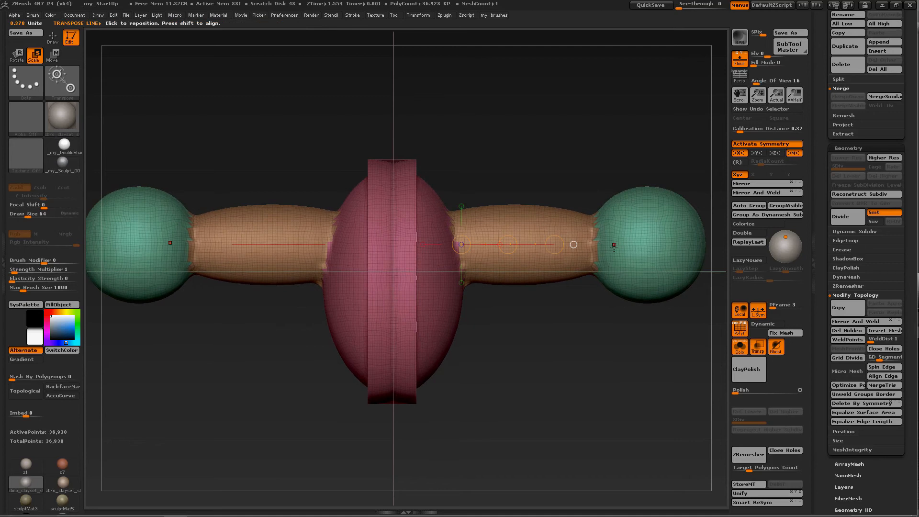
pyautogui.hotkey('ctrl', 'z')
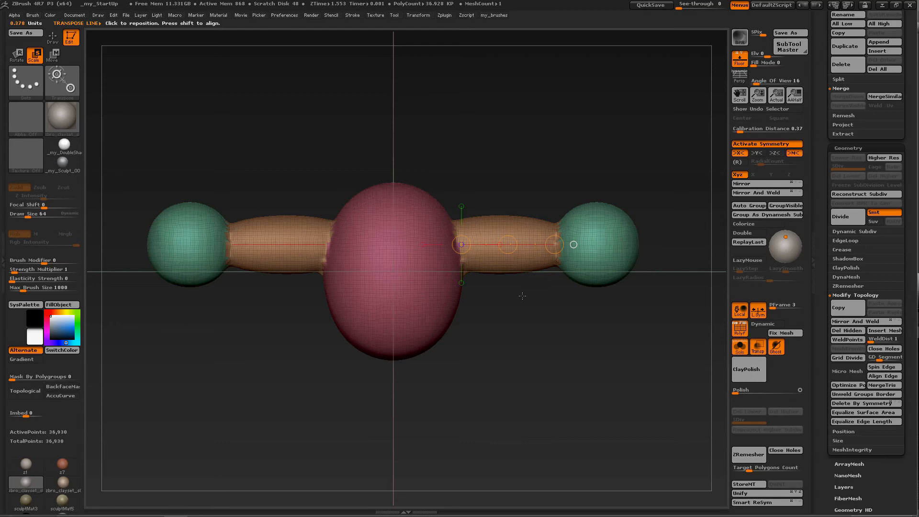
pyautogui.press('x')
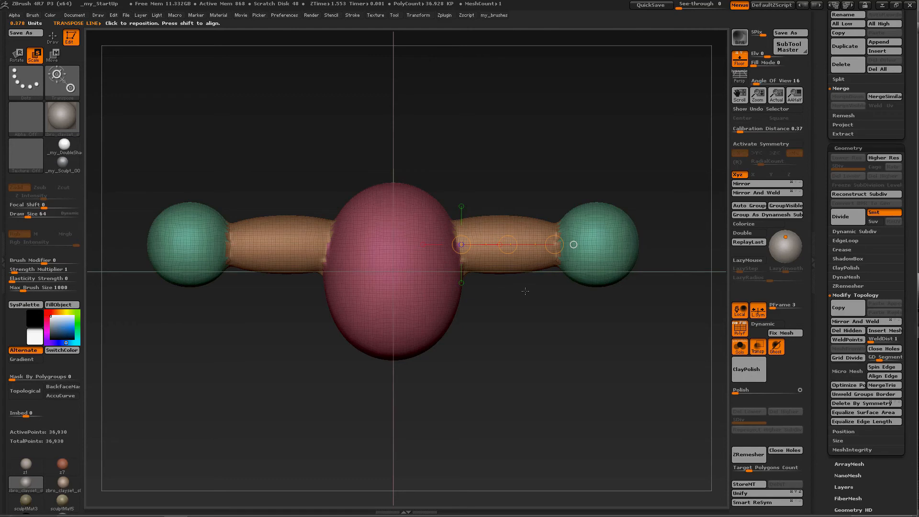
# Step: Recentre the Scale transpose line on the body's middle and activate X symmetry
pyautogui.click(573, 245)
pyautogui.click(431, 271)
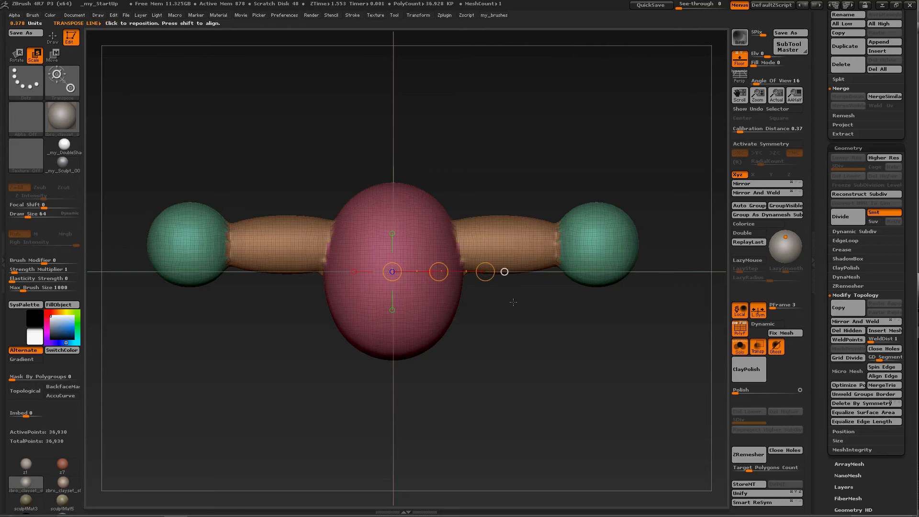
pyautogui.press('x')
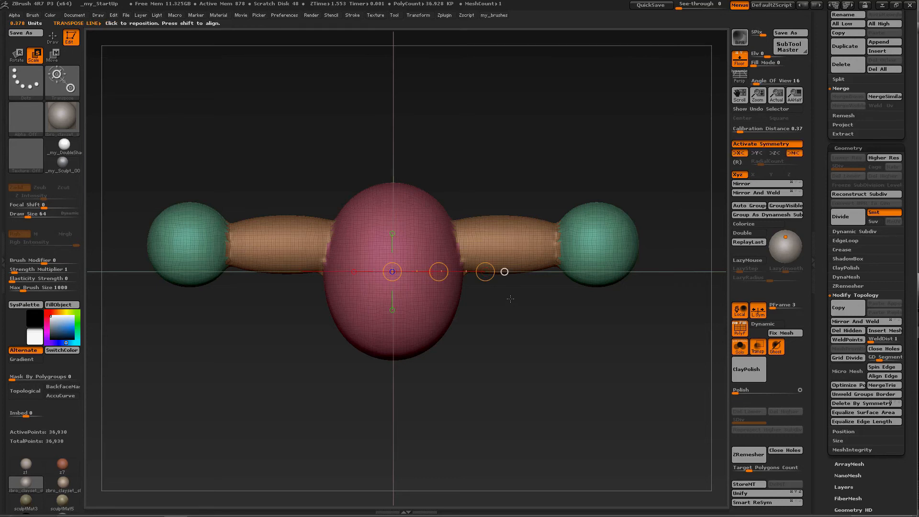
# Step: Scale the whole mesh up from the centred transpose line's outer end, inspect it from above and the front, and undo the scaling
pyautogui.moveTo(485, 272); pyautogui.dragTo(664, 293)
pyautogui.moveTo(580, 306); pyautogui.dragTo(567, 377)
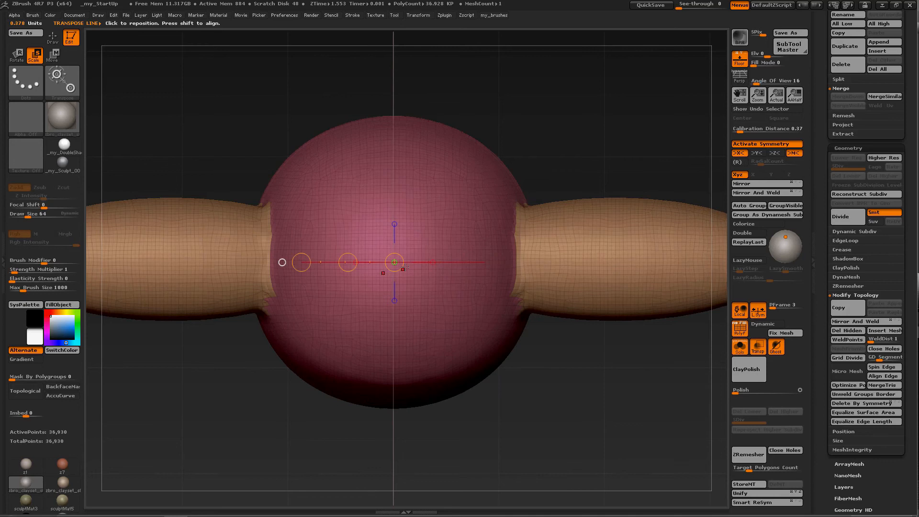
pyautogui.moveTo(487, 325); pyautogui.dragTo(527, 226)
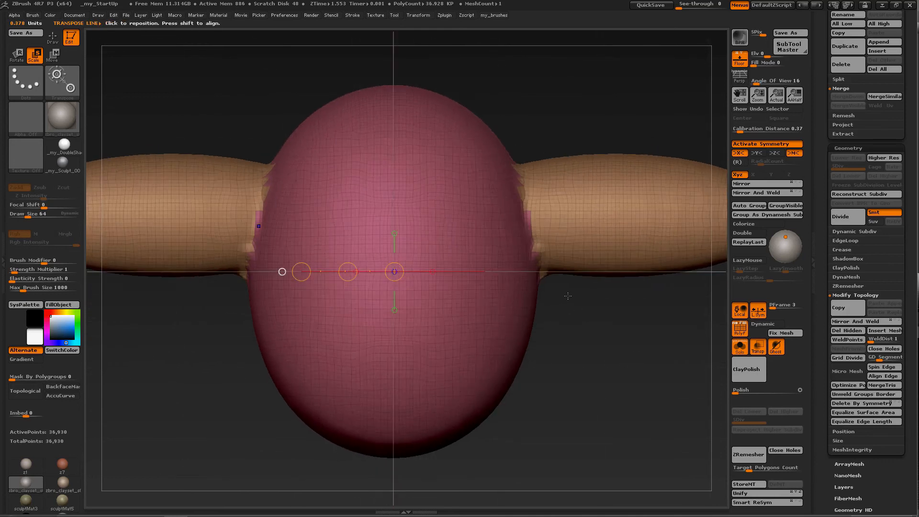
pyautogui.keyDown('ctrl'); pyautogui.moveTo(567, 297); pyautogui.dragTo(566, 305, button='right'); pyautogui.keyUp('ctrl')
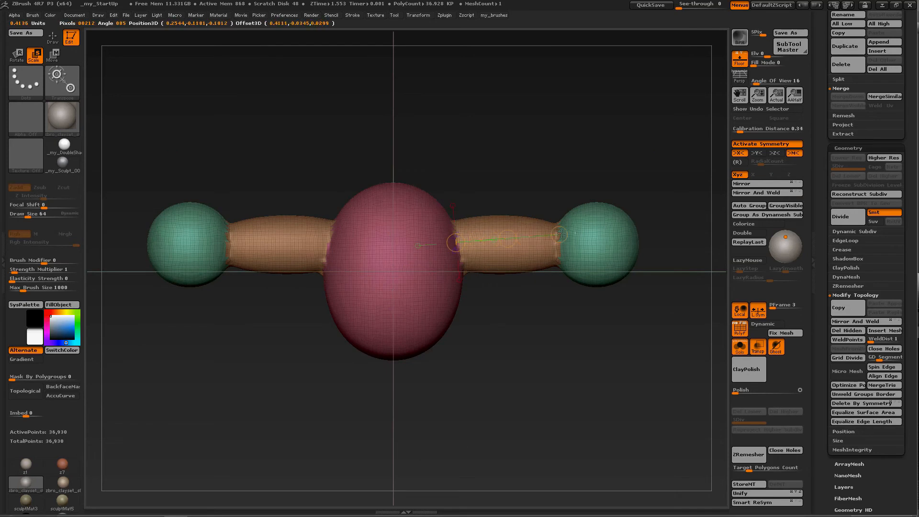
# Step: Draw a transpose line about 0.51 units long from the body's edge along the right arm, try thickening the mesh on two axes, and undo
pyautogui.moveTo(453, 242); pyautogui.dragTo(595, 227)
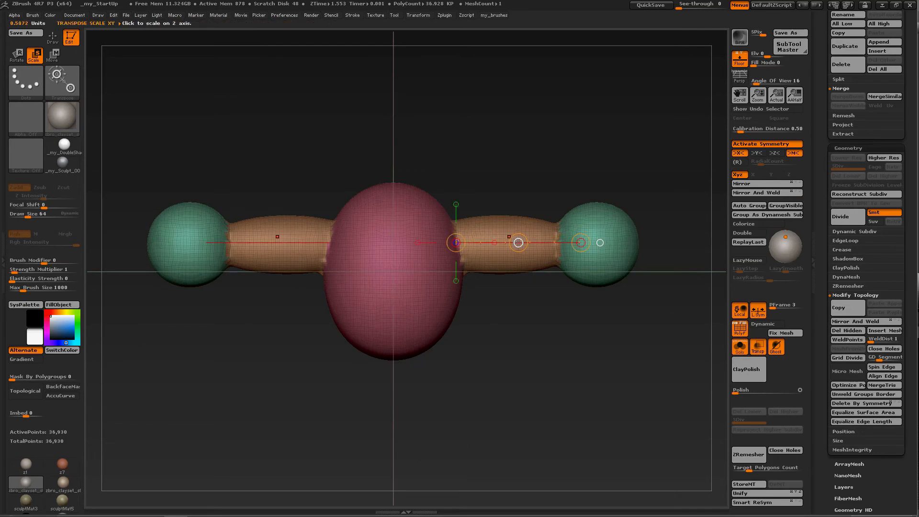
pyautogui.moveTo(519, 242); pyautogui.dragTo(568, 52)
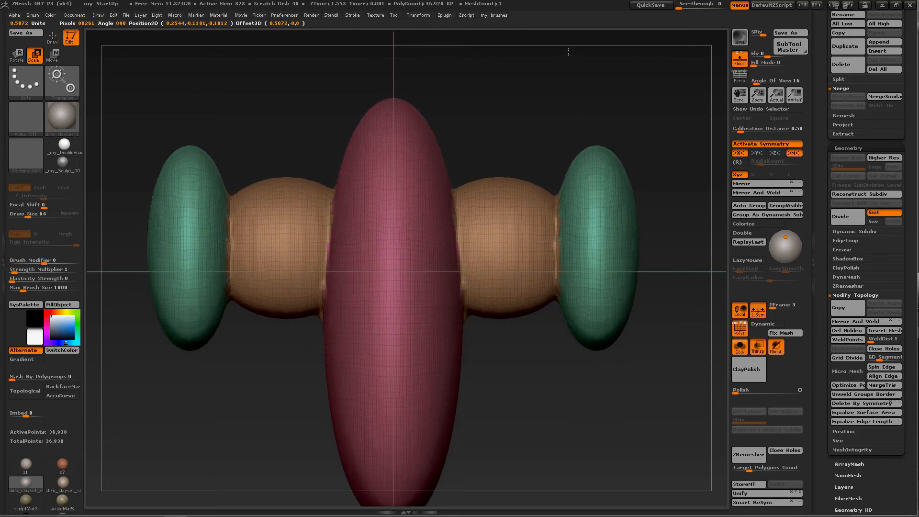
pyautogui.moveTo(577, 417); pyautogui.dragTo(491, 307)
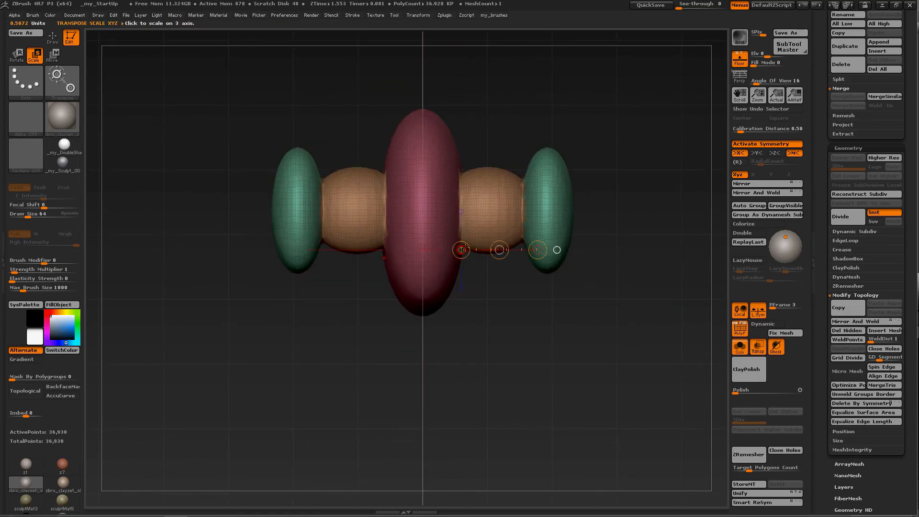
pyautogui.hotkey('ctrl', 'z')
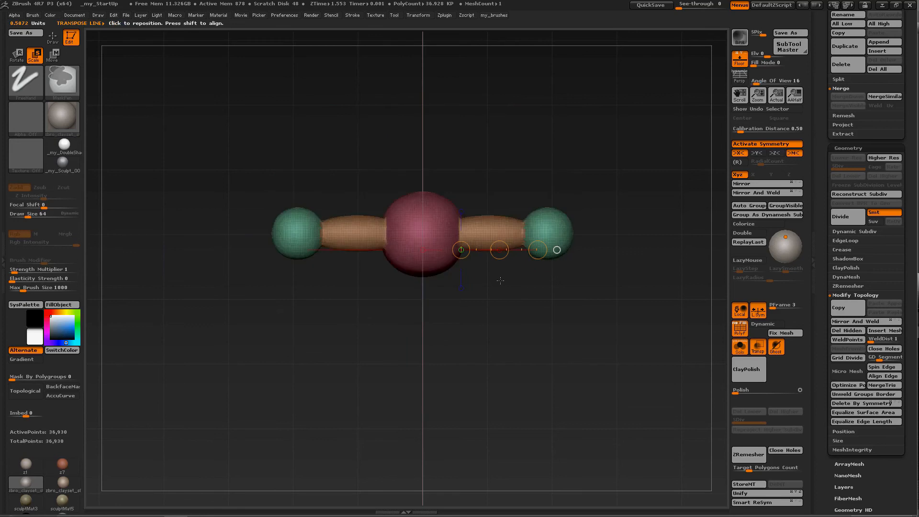
# Step: Thicken the mesh again from the line's middle circle in the top view, undo, and return to the front view
pyautogui.moveTo(500, 249); pyautogui.dragTo(653, 220)
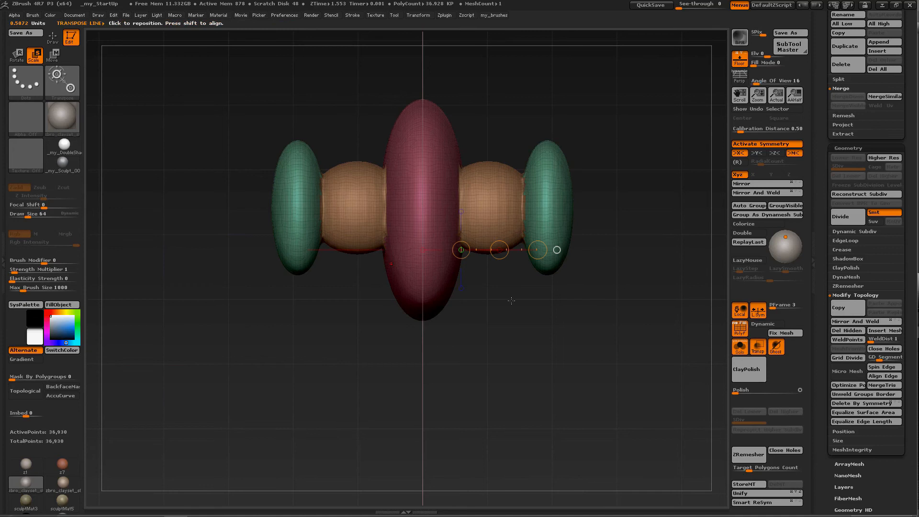
pyautogui.moveTo(511, 301); pyautogui.dragTo(508, 379)
pyautogui.hotkey('ctrl', 'z')
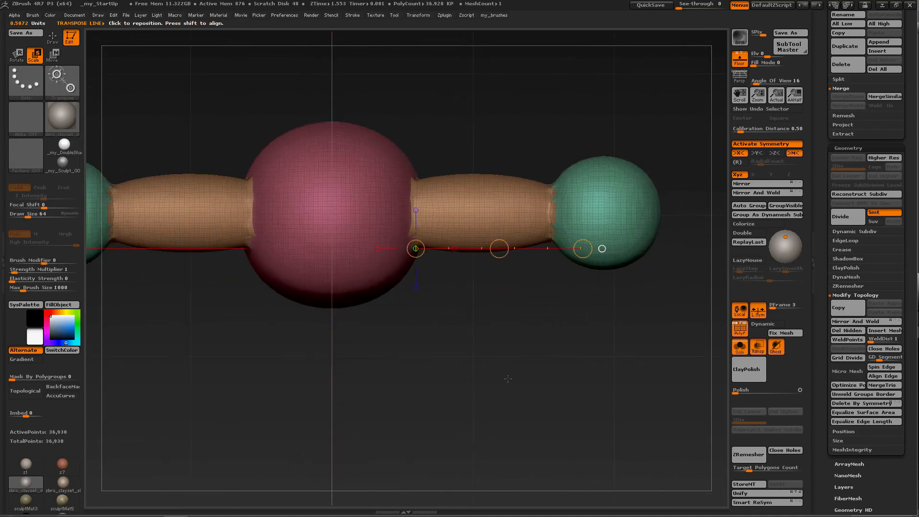
pyautogui.moveTo(464, 288); pyautogui.dragTo(475, 195)
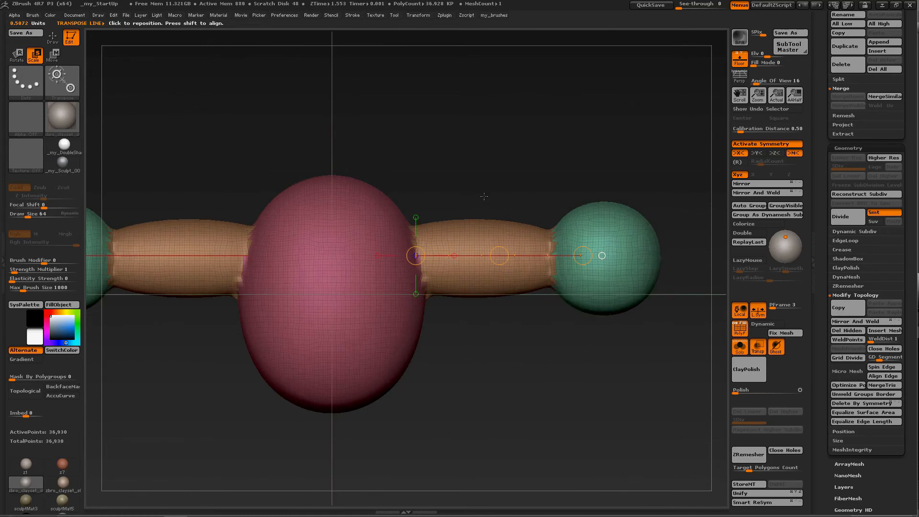
# Step: Mask the joints between the body and arms with MaskLasso and invert the mask
pyautogui.press('b')
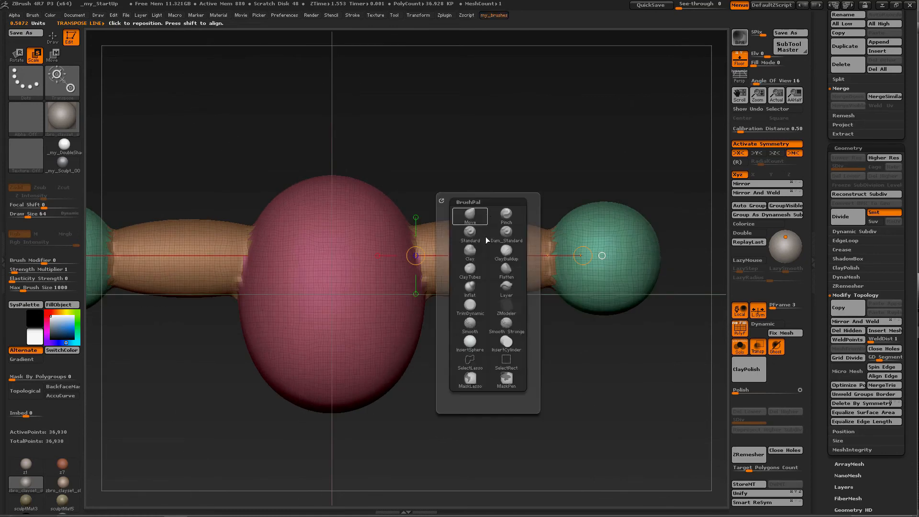
pyautogui.click(469, 374)
pyautogui.moveTo(423, 201)
pyautogui.keyDown('ctrl'); pyautogui.mouseDown()
pyautogui.moveTo(417, 218)
pyautogui.moveTo(438, 313)
pyautogui.mouseUp(); pyautogui.keyUp('ctrl')
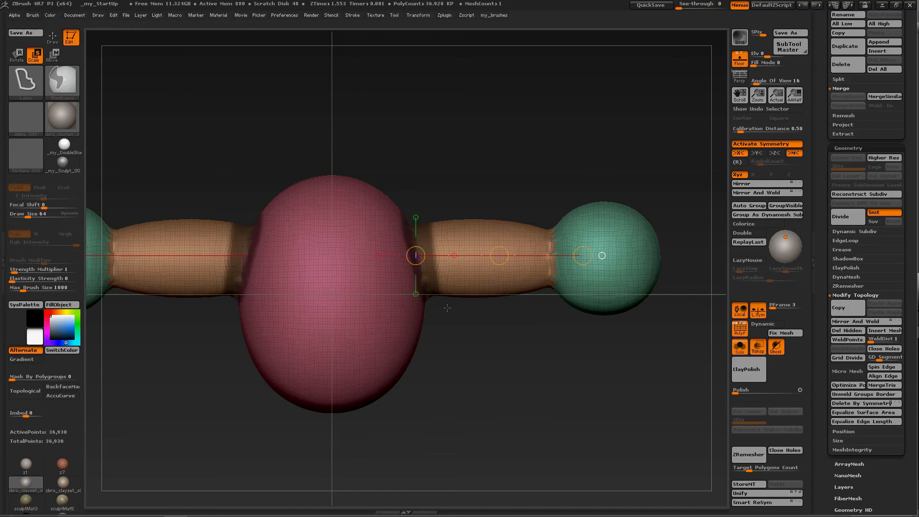
pyautogui.keyDown('ctrl'); pyautogui.click(474, 181); pyautogui.keyUp('ctrl')
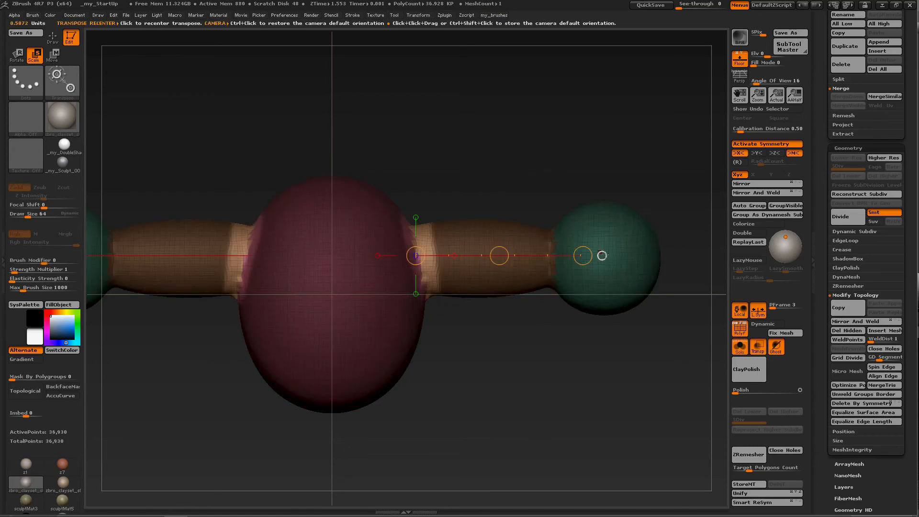
# Step: Tilt the transpose line upward, clear the mask, try scaling the mesh on two axes, and undo the scaling
pyautogui.moveTo(603, 255); pyautogui.dragTo(594, 179)
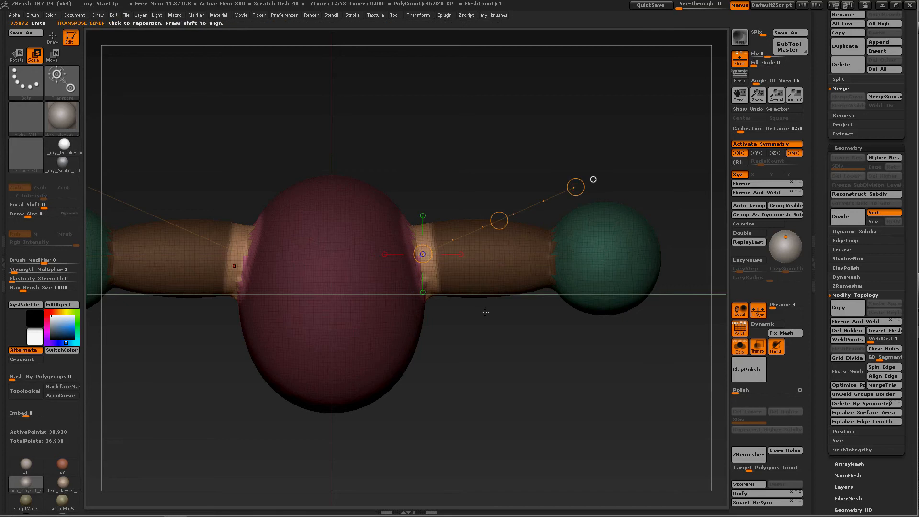
pyautogui.press('ctrl')
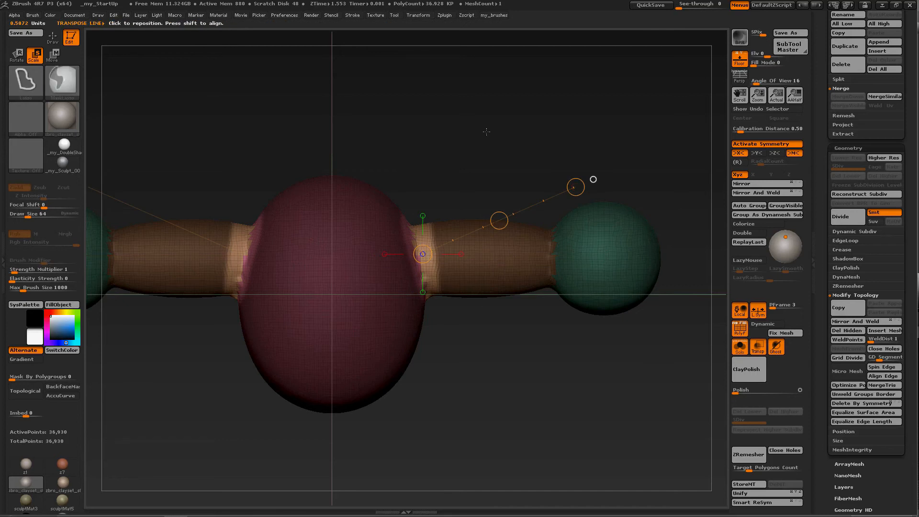
pyautogui.keyDown('ctrl'); pyautogui.moveTo(487, 131); pyautogui.dragTo(495, 164); pyautogui.keyUp('ctrl')
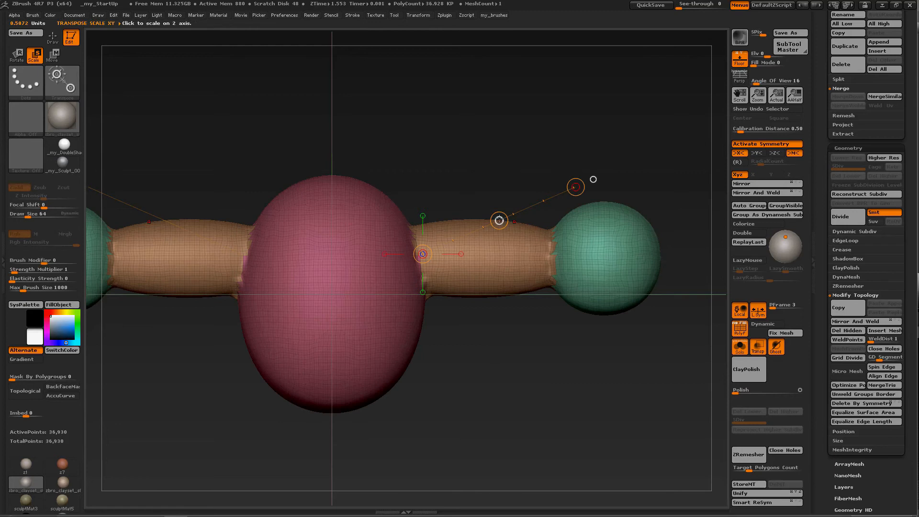
pyautogui.moveTo(499, 220); pyautogui.dragTo(522, 208)
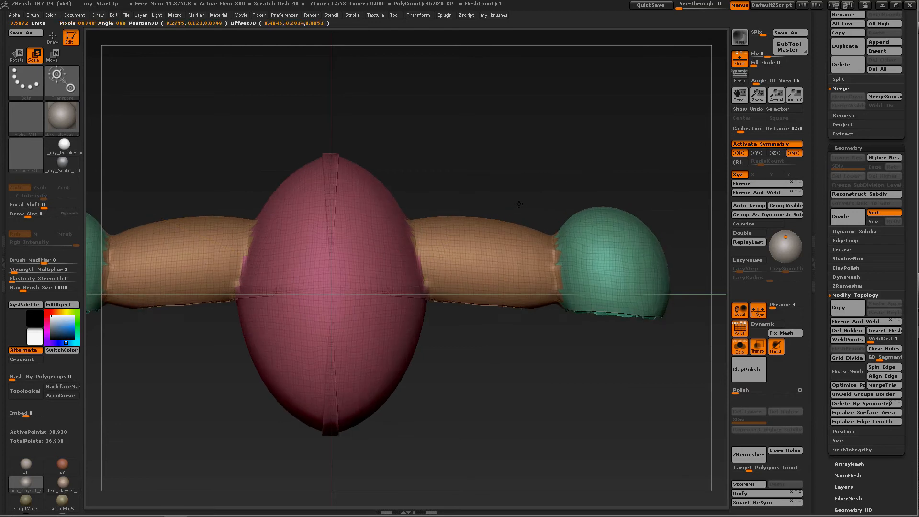
pyautogui.press('ctrl')
pyautogui.hotkey('ctrl', 'z')
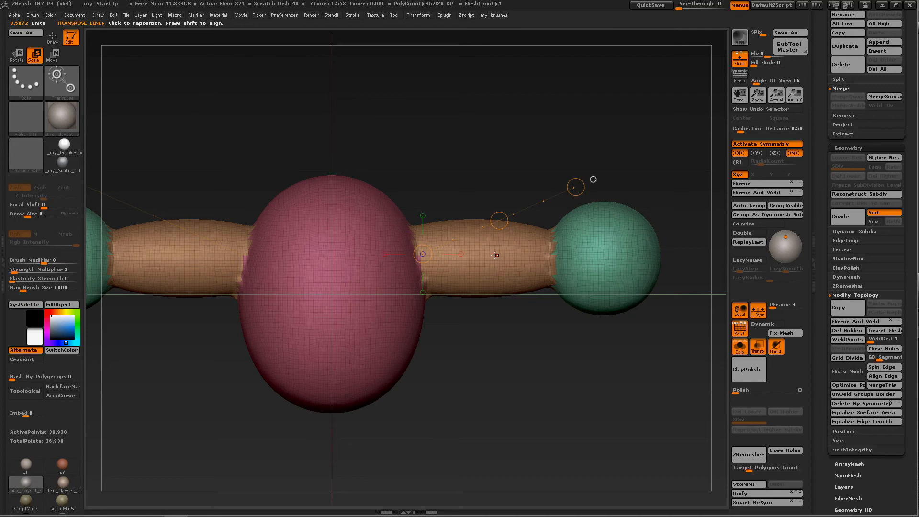
# Step: Realign the transpose line with the X axis, thicken the mesh on two axes from its middle circle, and undo the scaling
pyautogui.click(463, 255)
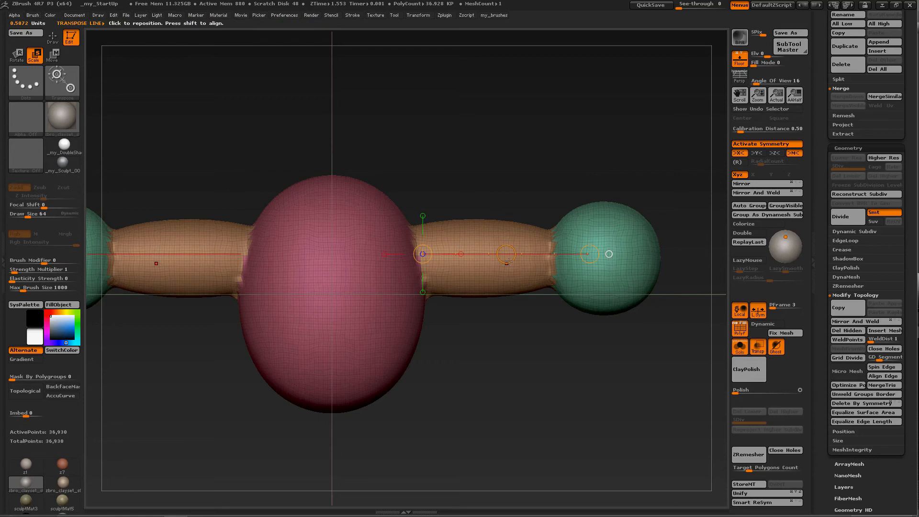
pyautogui.moveTo(507, 254); pyautogui.dragTo(704, 211)
pyautogui.moveTo(509, 382); pyautogui.dragTo(509, 429)
pyautogui.keyDown('alt'); pyautogui.moveTo(486, 383); pyautogui.dragTo(460, 315); pyautogui.keyUp('alt')
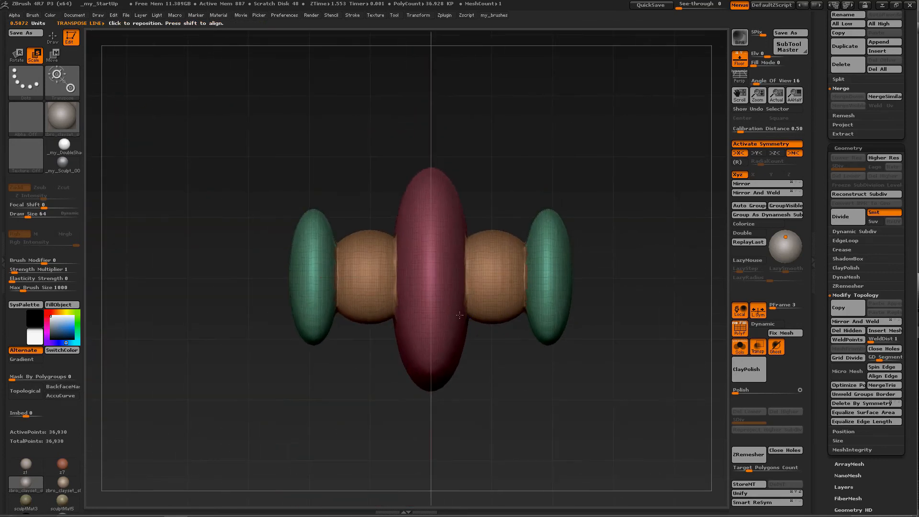
pyautogui.moveTo(484, 388); pyautogui.dragTo(498, 188)
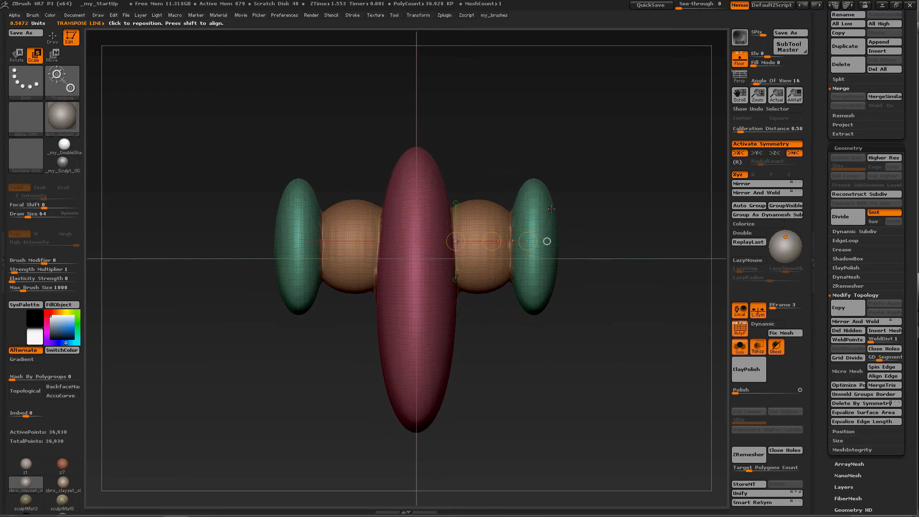
pyautogui.press('ctrl')
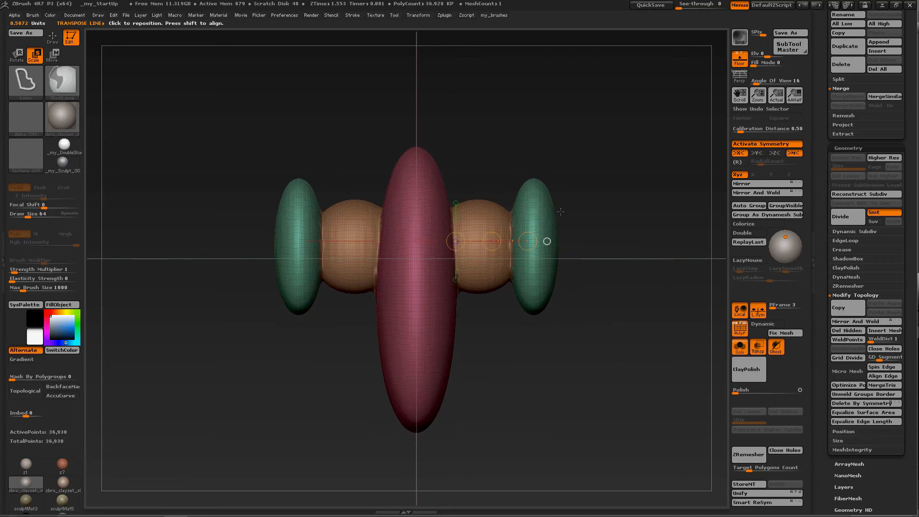
pyautogui.hotkey('ctrl', 'z')
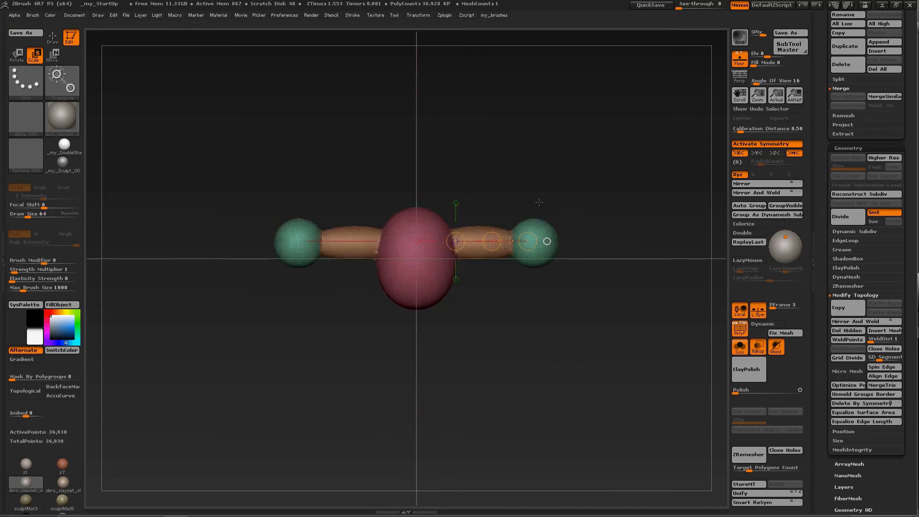
# Step: Try another two-axis scaling of the mesh from the line's middle circle in the top view and undo it
pyautogui.moveTo(535, 203); pyautogui.dragTo(529, 315)
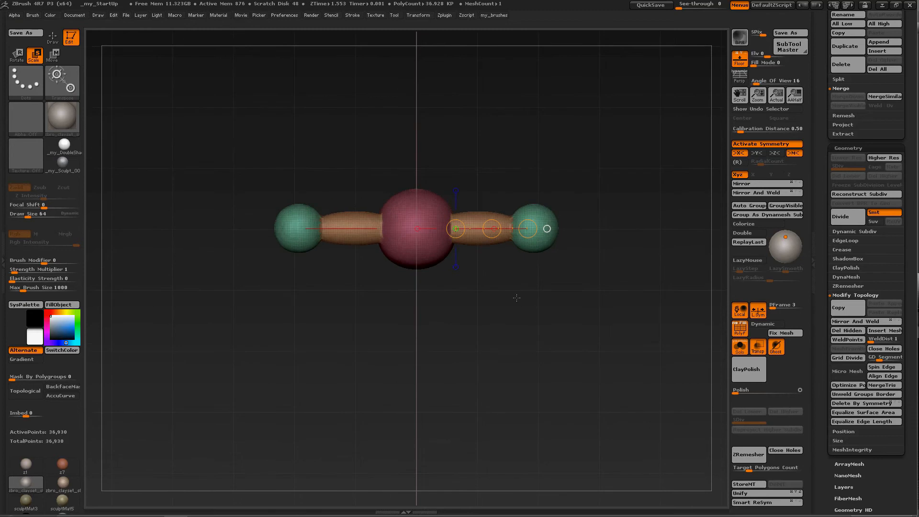
pyautogui.moveTo(492, 227); pyautogui.dragTo(507, 266)
pyautogui.press('ctrl')
pyautogui.hotkey('ctrl', 'z')
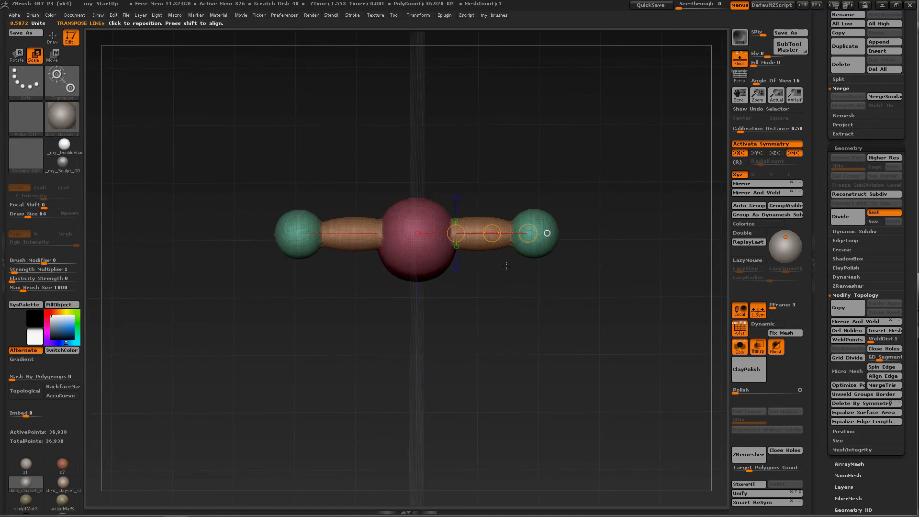
# Step: Align the transpose line with the Z axis, try scaling the mesh twice from its middle circle, and undo both scalings
pyautogui.click(457, 197)
pyautogui.moveTo(507, 268); pyautogui.dragTo(501, 308)
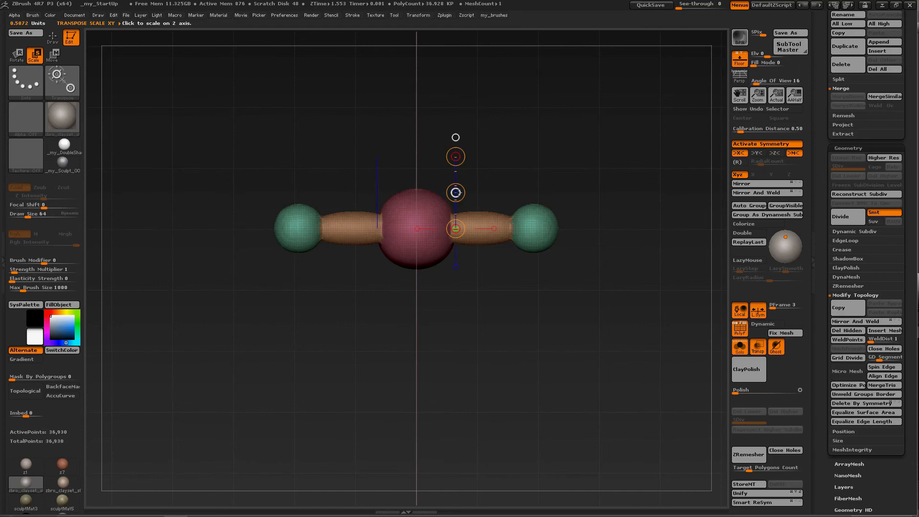
pyautogui.moveTo(456, 193); pyautogui.dragTo(467, 238)
pyautogui.moveTo(456, 193); pyautogui.dragTo(457, 205)
pyautogui.hotkey('ctrl', 'z')
pyautogui.hotkey('ctrl', 'z')
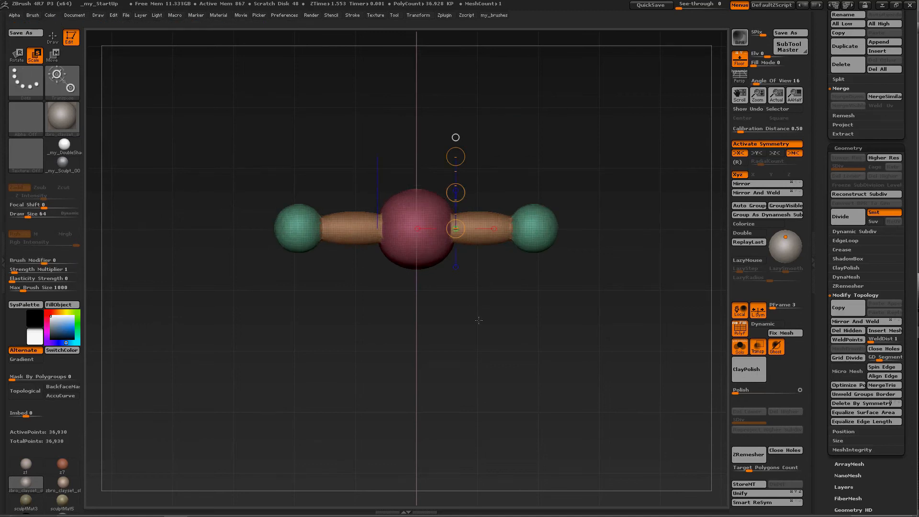
# Step: Paint symmetrical mask strokes across the body with MaskPen and invert the mask
pyautogui.press('space')
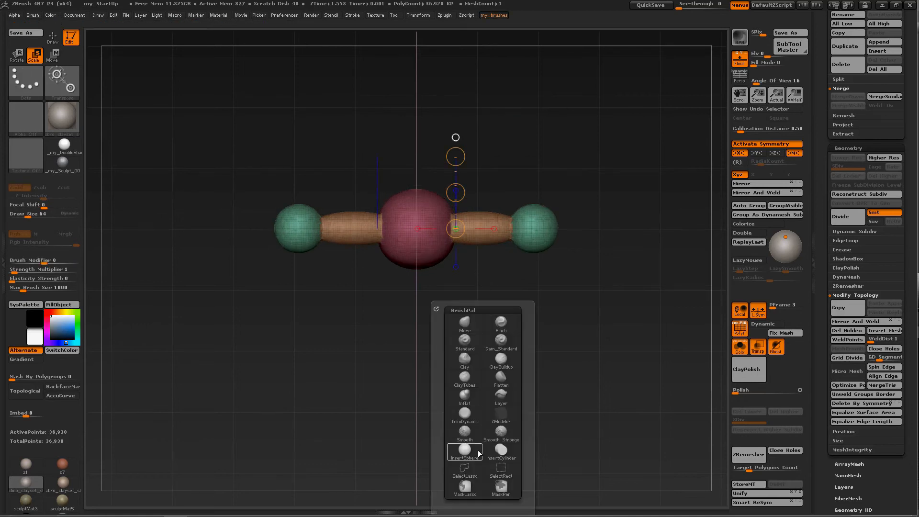
pyautogui.click(501, 485)
pyautogui.keyDown('ctrl'); pyautogui.moveTo(405, 160); pyautogui.dragTo(435, 293); pyautogui.keyUp('ctrl')
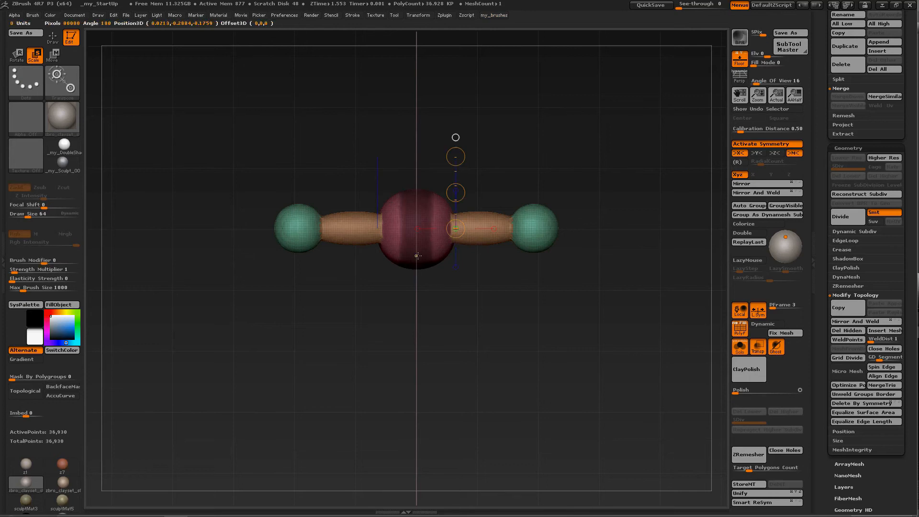
pyautogui.keyDown('ctrl'); pyautogui.click(486, 292); pyautogui.keyUp('ctrl')
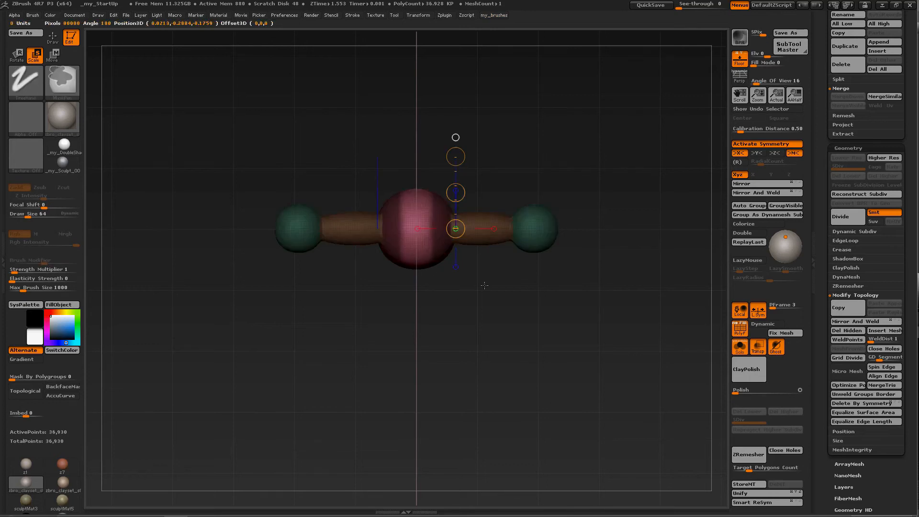
# Step: Try scaling the unmasked part of the body from the line's middle circle, undo, and invert the mask back
pyautogui.moveTo(456, 193); pyautogui.dragTo(471, 237)
pyautogui.hotkey('ctrl', 'z')
pyautogui.keyDown('ctrl'); pyautogui.click(487, 167); pyautogui.keyUp('ctrl')
# Step: Undo the inward scaling of the arms and scale them slightly outward from the transpose line's middle circle
pyautogui.press('ctrl')
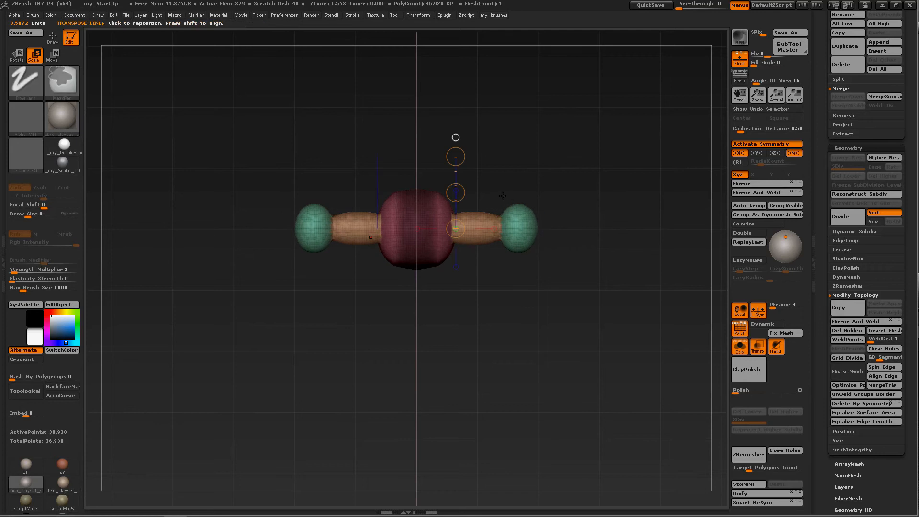
pyautogui.hotkey('ctrl', 'z')
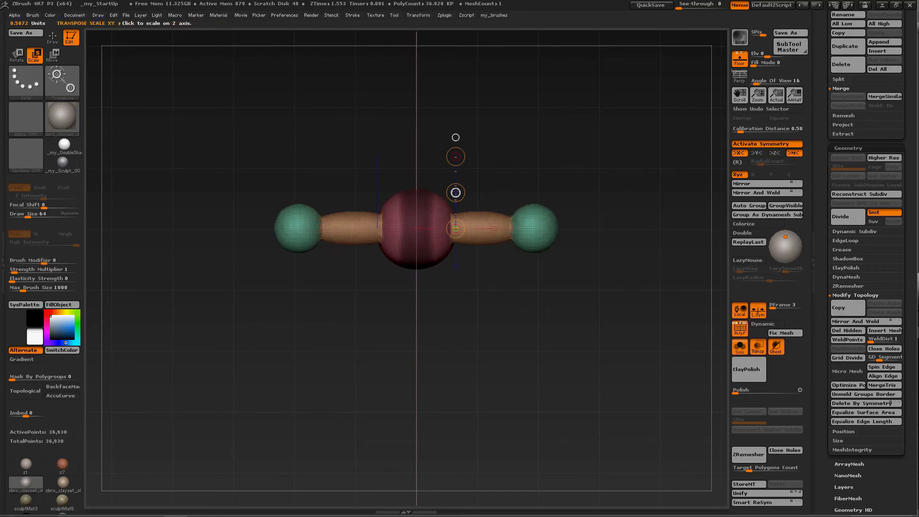
pyautogui.moveTo(456, 192)
pyautogui.mouseDown()
pyautogui.moveTo(457, 243)
pyautogui.moveTo(459, 178)
pyautogui.mouseUp()
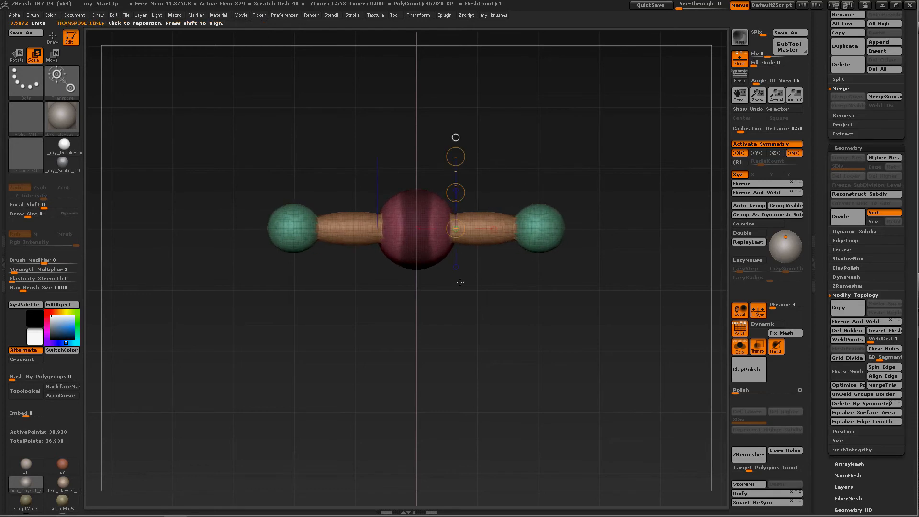
# Step: Try squashing the mesh inward from the middle circle of the vertical transpose line, and undo the scaling
pyautogui.keyDown('alt'); pyautogui.moveTo(486, 280); pyautogui.dragTo(465, 433); pyautogui.keyUp('alt')
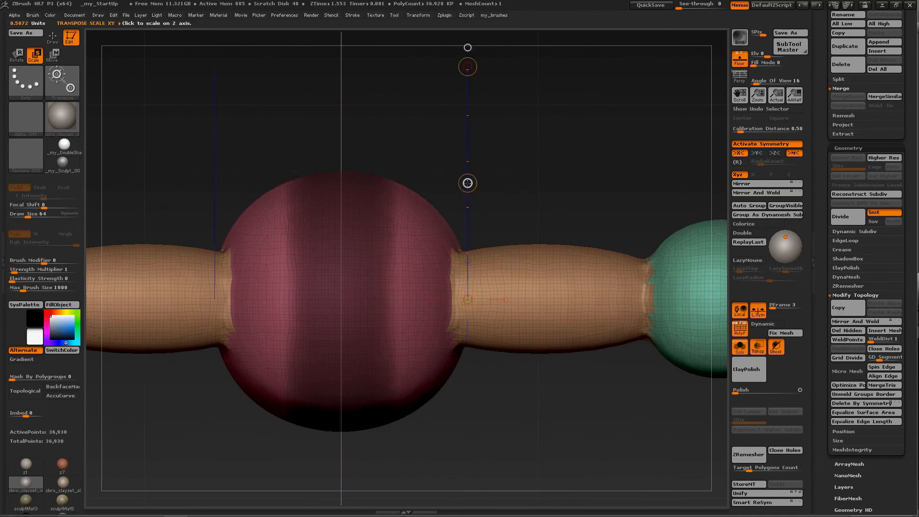
pyautogui.moveTo(468, 183); pyautogui.dragTo(467, 284)
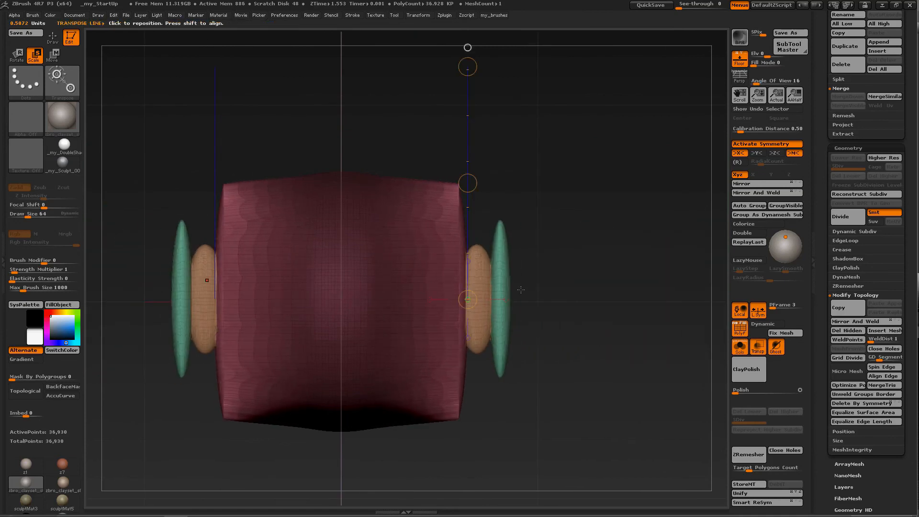
pyautogui.moveTo(532, 290); pyautogui.dragTo(513, 199)
pyautogui.moveTo(513, 201); pyautogui.dragTo(519, 194)
pyautogui.hotkey('ctrl', 'z')
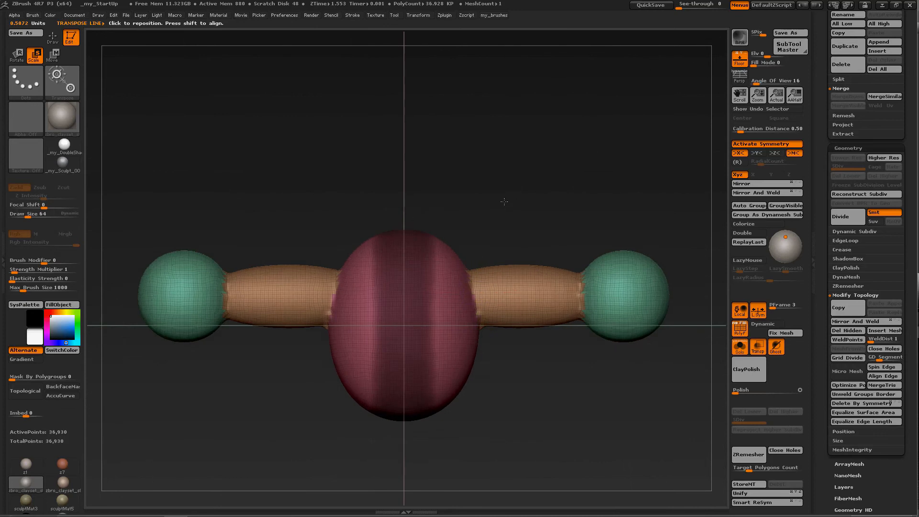
# Step: Draw a Scale transpose line along the right arm, try scaling from its body-side circle, and undo
pyautogui.press('f')
pyautogui.press('q')
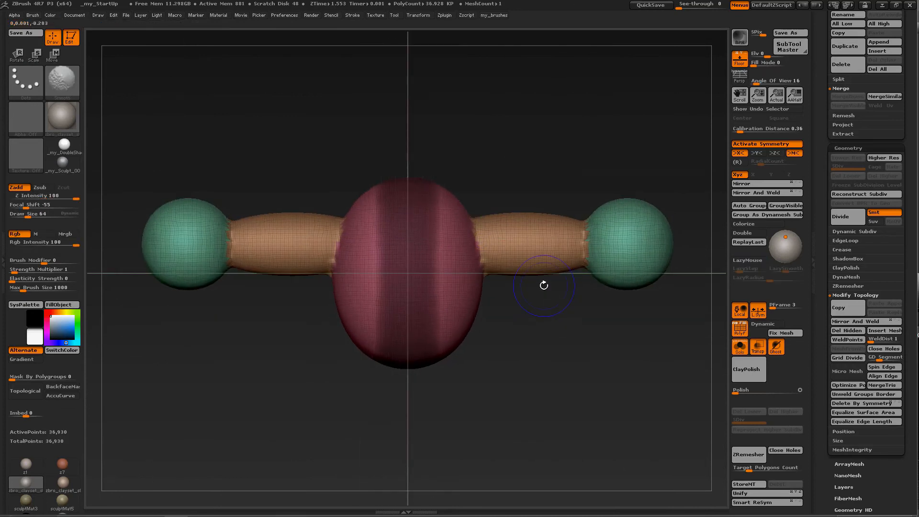
pyautogui.press('e')
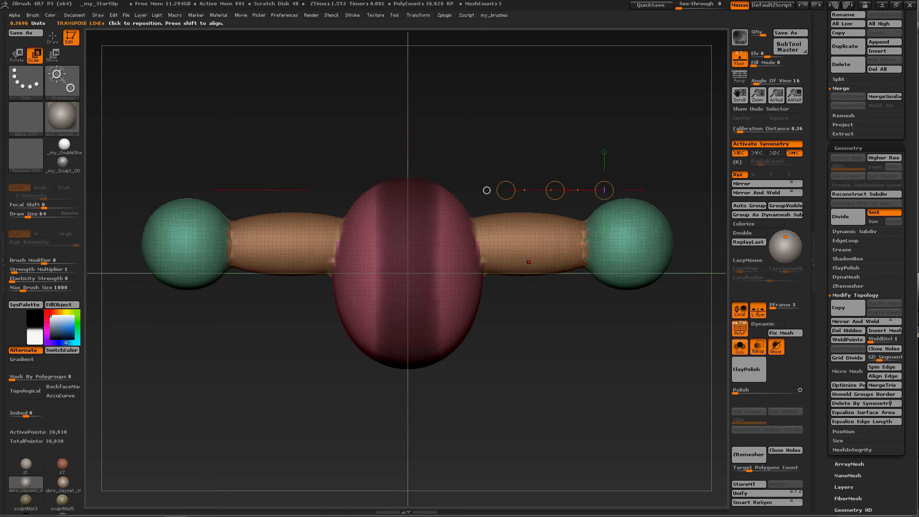
pyautogui.moveTo(479, 245); pyautogui.dragTo(584, 244)
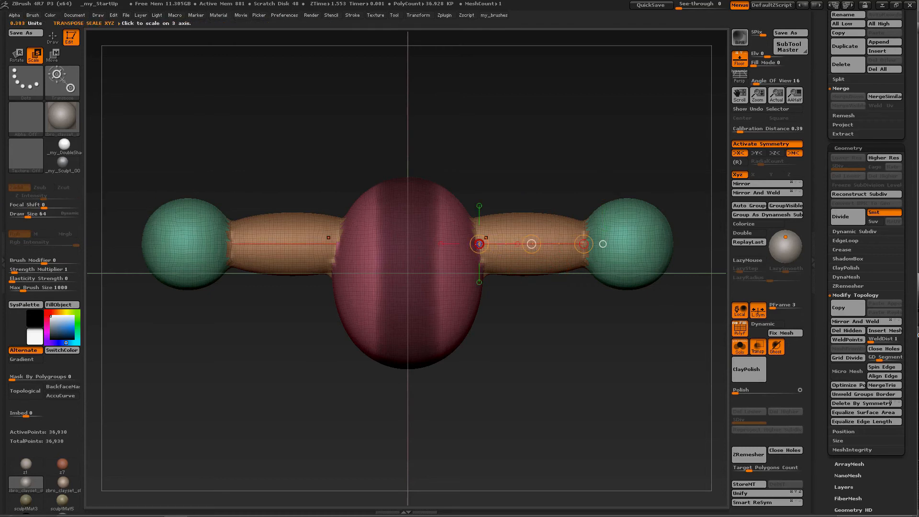
pyautogui.moveTo(480, 244); pyautogui.dragTo(580, 182)
pyautogui.hotkey('ctrl', 'z')
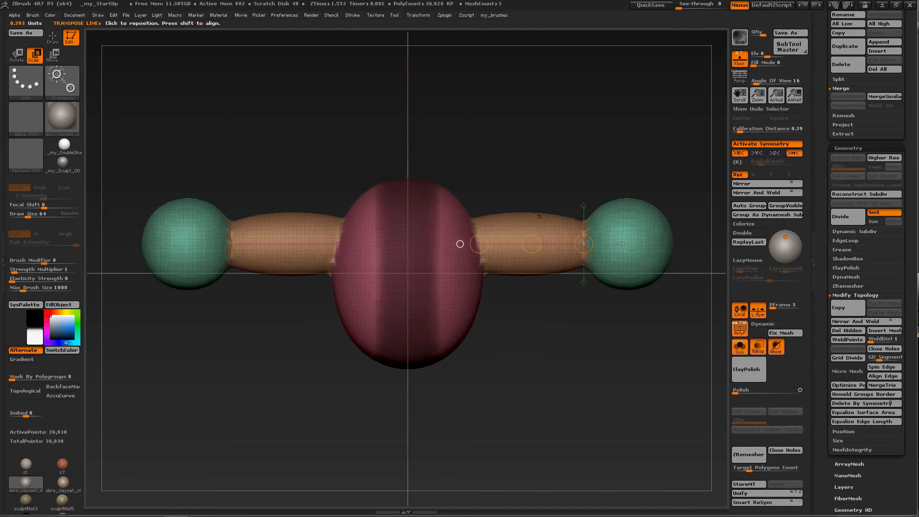
# Step: Redraw the line straight from the body's edge to the green sphere, scale strongly from its body-side circle, and undo
pyautogui.keyDown('ctrl'); pyautogui.moveTo(537, 213); pyautogui.dragTo(538, 327, button='right'); pyautogui.keyUp('ctrl')
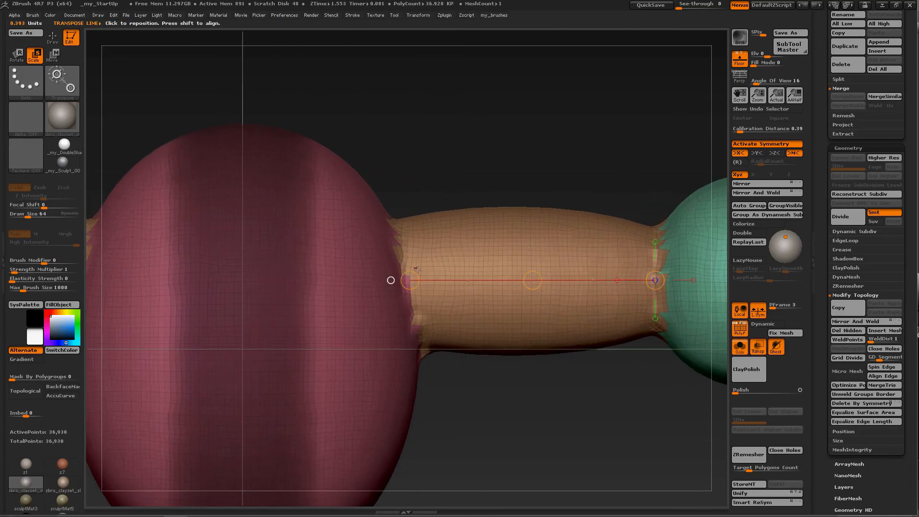
pyautogui.keyDown('shift'); pyautogui.moveTo(401, 270); pyautogui.dragTo(662, 270); pyautogui.keyUp('shift')
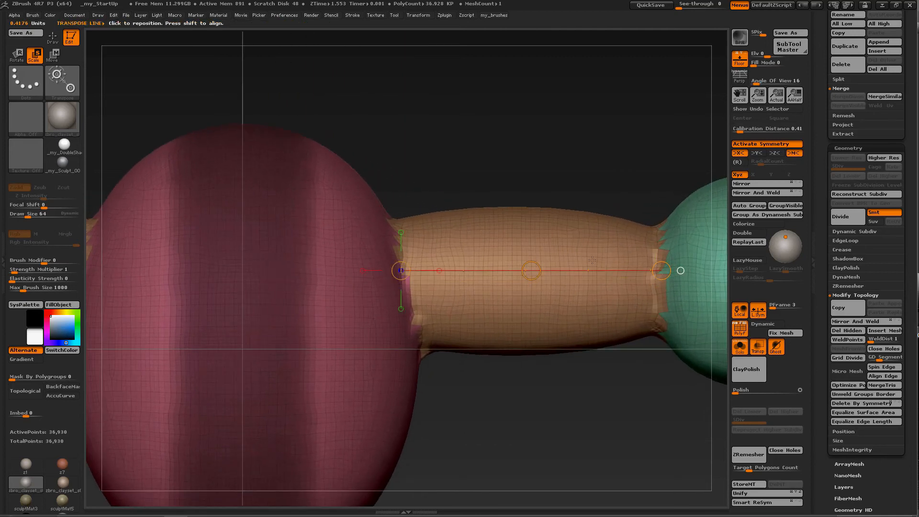
pyautogui.moveTo(401, 271); pyautogui.dragTo(571, 183)
pyautogui.press('f')
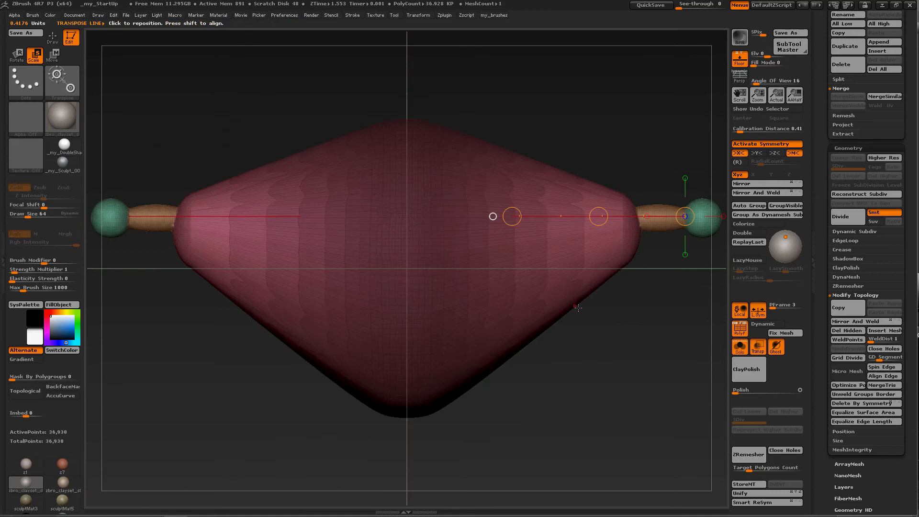
pyautogui.keyDown('alt'); pyautogui.moveTo(611, 314); pyautogui.dragTo(575, 290); pyautogui.keyUp('alt')
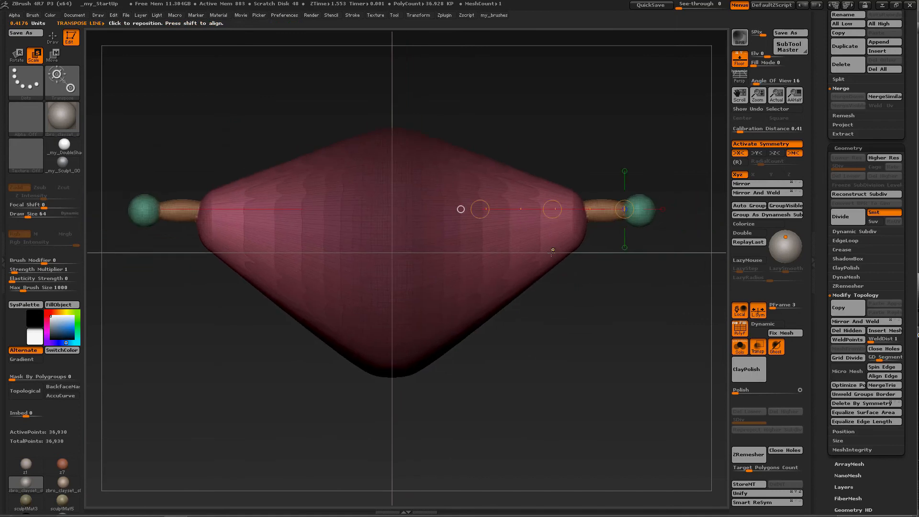
pyautogui.hotkey('ctrl', 'z')
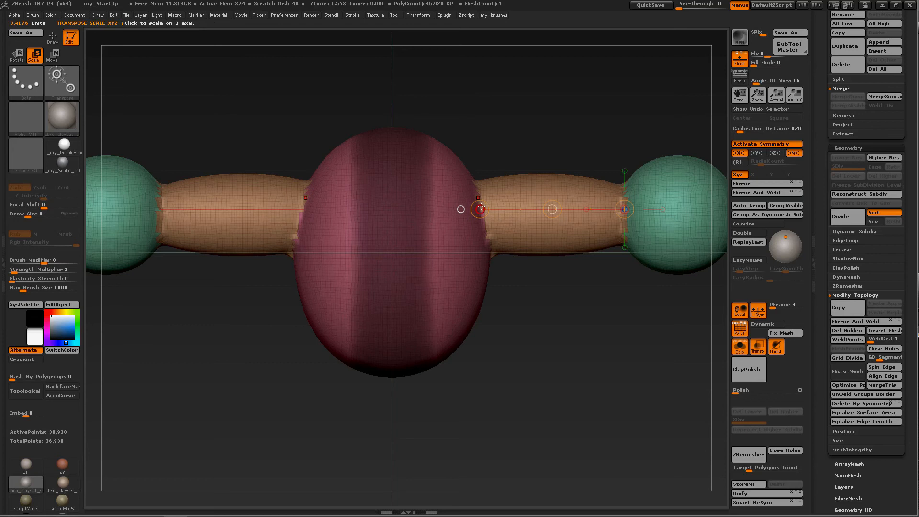
# Step: Try small scalings from the inner, outer and middle circles of the line on the right arm, undoing each one
pyautogui.moveTo(481, 209); pyautogui.dragTo(499, 191)
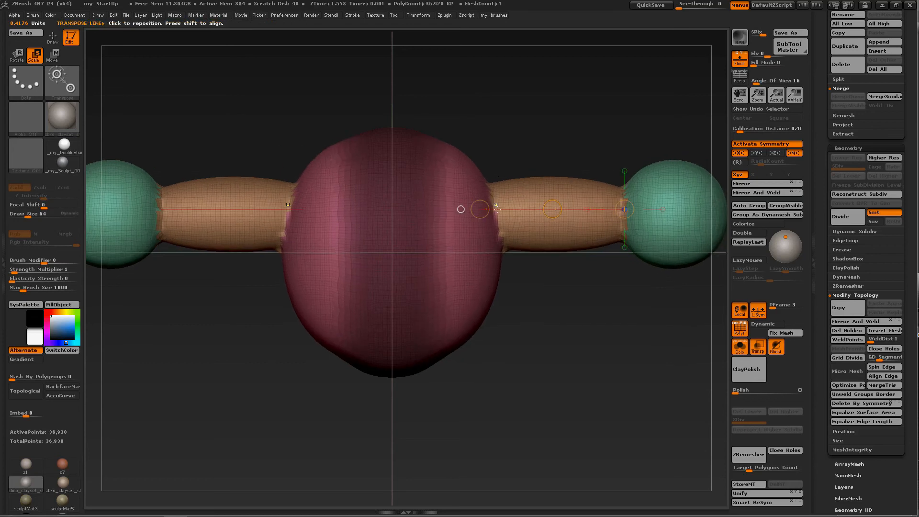
pyautogui.hotkey('ctrl', 'z')
pyautogui.moveTo(625, 209); pyautogui.dragTo(626, 207)
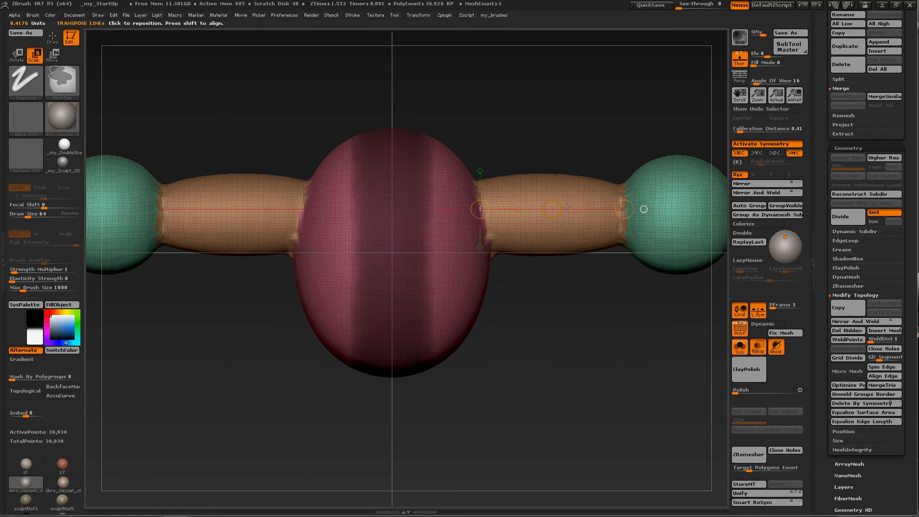
pyautogui.moveTo(556, 209); pyautogui.dragTo(571, 191)
pyautogui.hotkey('ctrl', 'z')
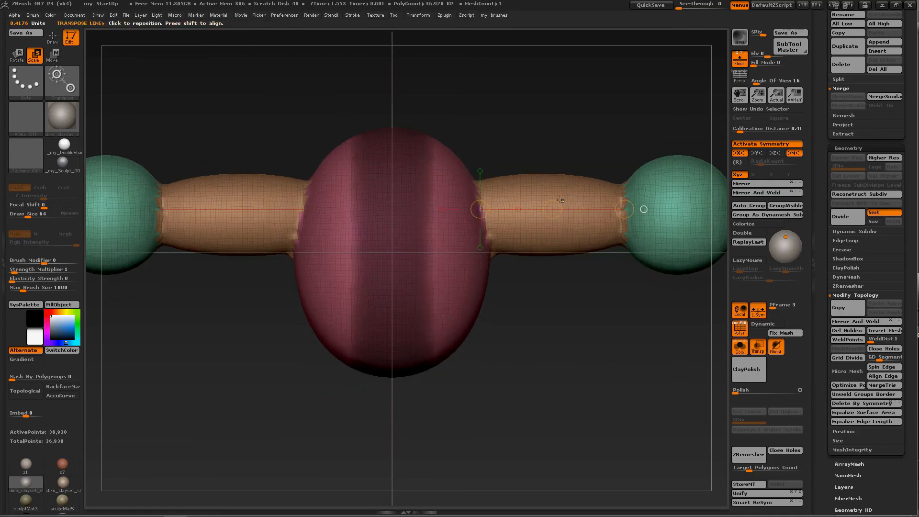
pyautogui.moveTo(480, 209); pyautogui.dragTo(543, 164)
pyautogui.hotkey('ctrl', 'z')
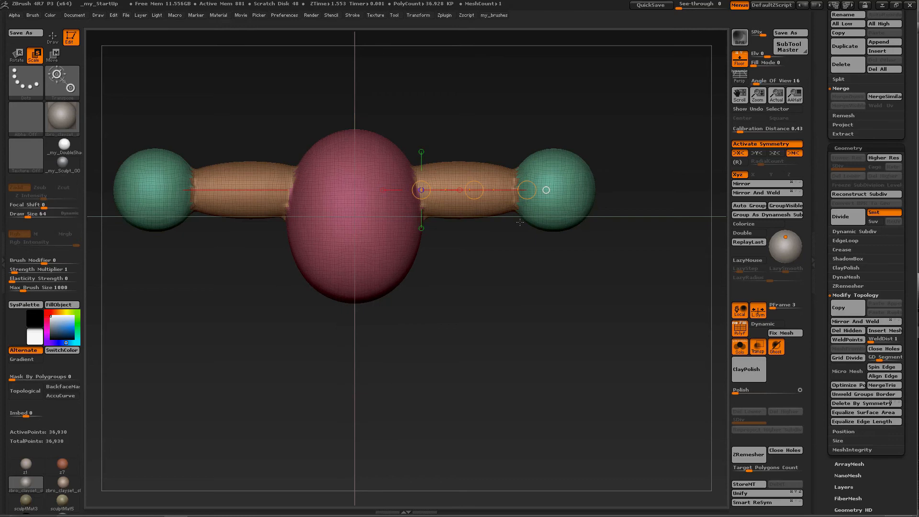
# Step: Try enlarging the arm ends and green spheres from the line's sphere-side circle, and undo the scaling
pyautogui.moveTo(527, 190); pyautogui.dragTo(541, 222)
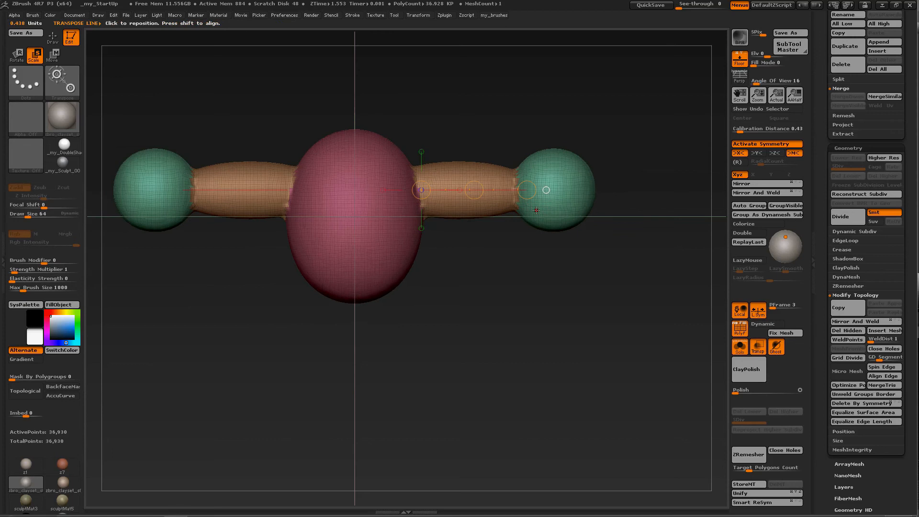
pyautogui.moveTo(527, 190); pyautogui.dragTo(580, 196)
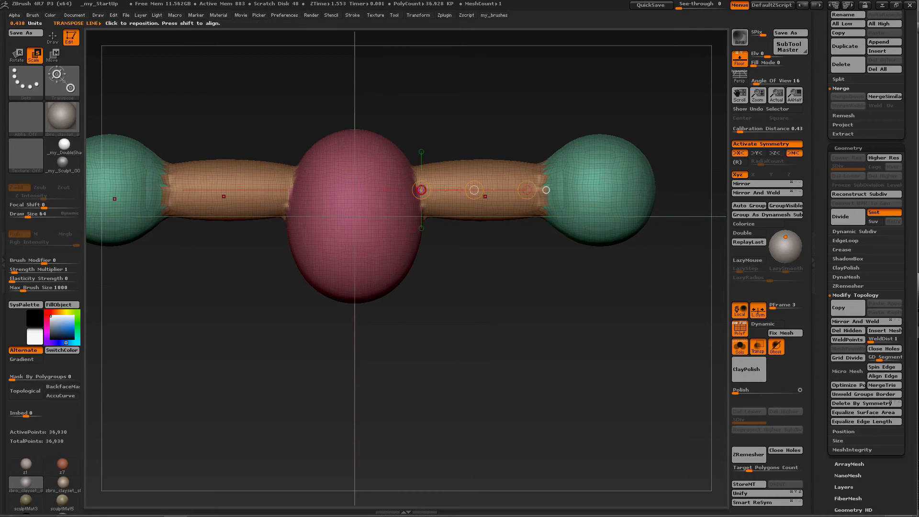
pyautogui.press('ctrl')
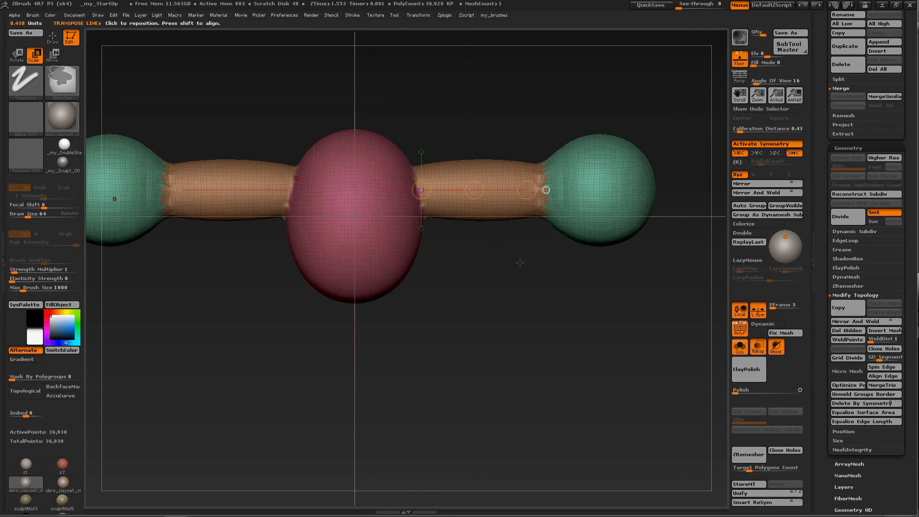
pyautogui.hotkey('ctrl', 'z')
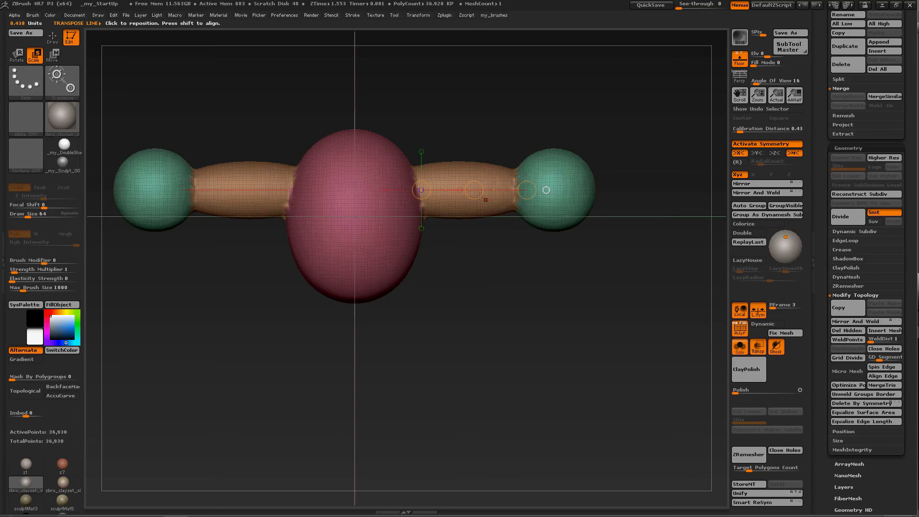
# Step: Move the transpose line outward to start at the arm-sphere joint, try scaling from its outer circle, and undo
pyautogui.moveTo(469, 184); pyautogui.dragTo(569, 181)
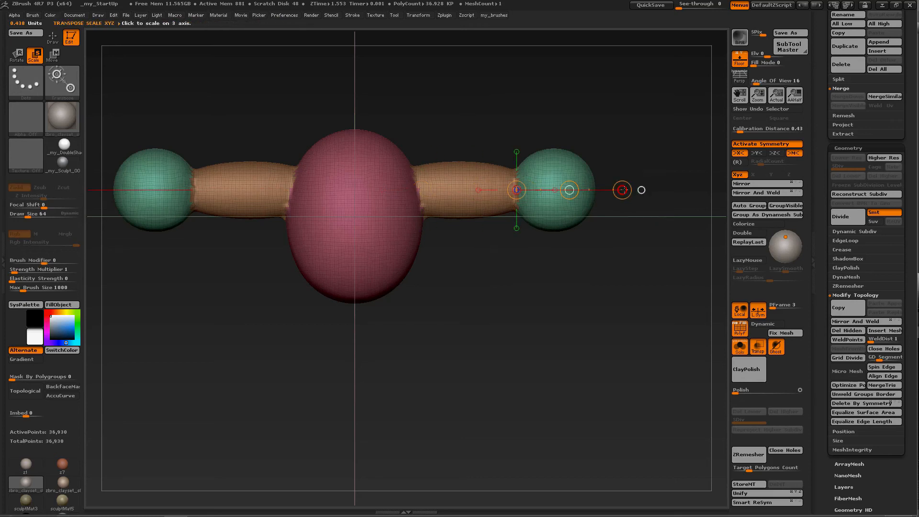
pyautogui.moveTo(622, 189); pyautogui.dragTo(685, 178)
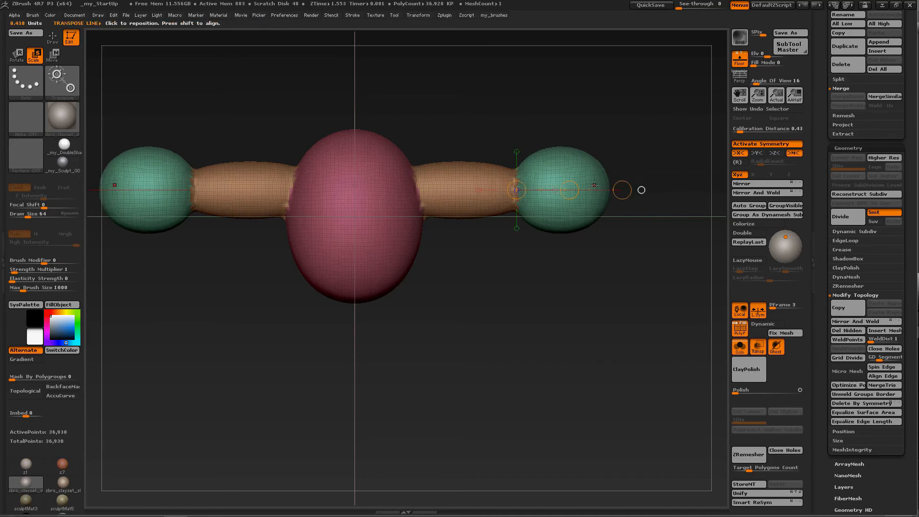
pyautogui.hotkey('ctrl', 'z')
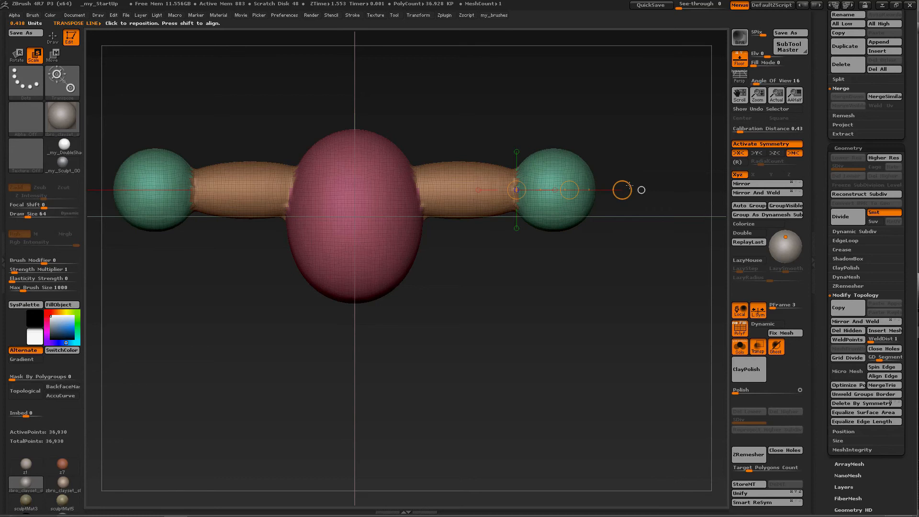
# Step: Shorten the transpose line to end inside the green sphere, scale the spheres up strongly from its outer circle, and undo
pyautogui.moveTo(623, 191); pyautogui.dragTo(564, 190)
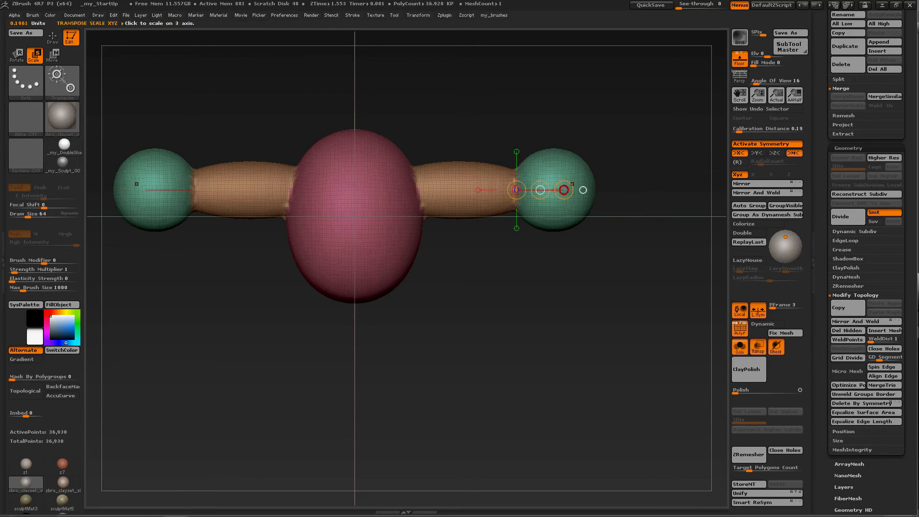
pyautogui.moveTo(564, 190); pyautogui.dragTo(669, 165)
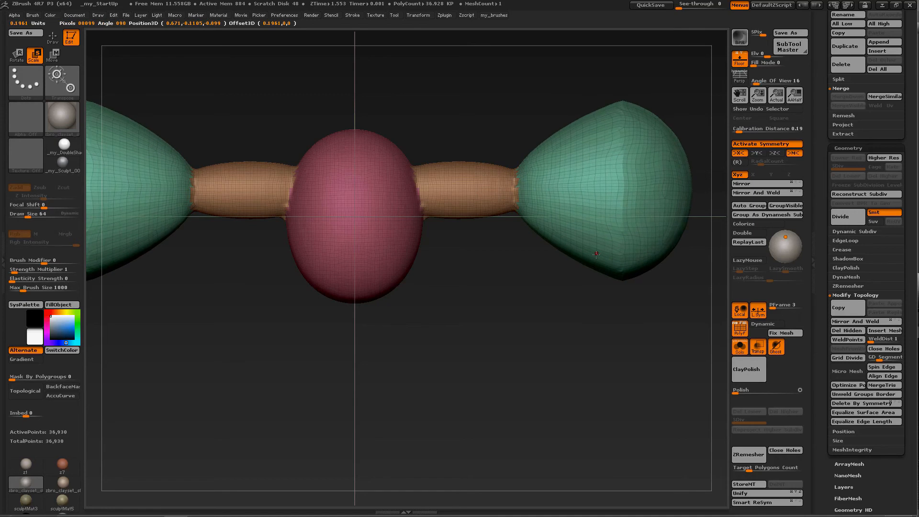
pyautogui.moveTo(596, 254); pyautogui.dragTo(593, 258)
pyautogui.hotkey('ctrl', 'z')
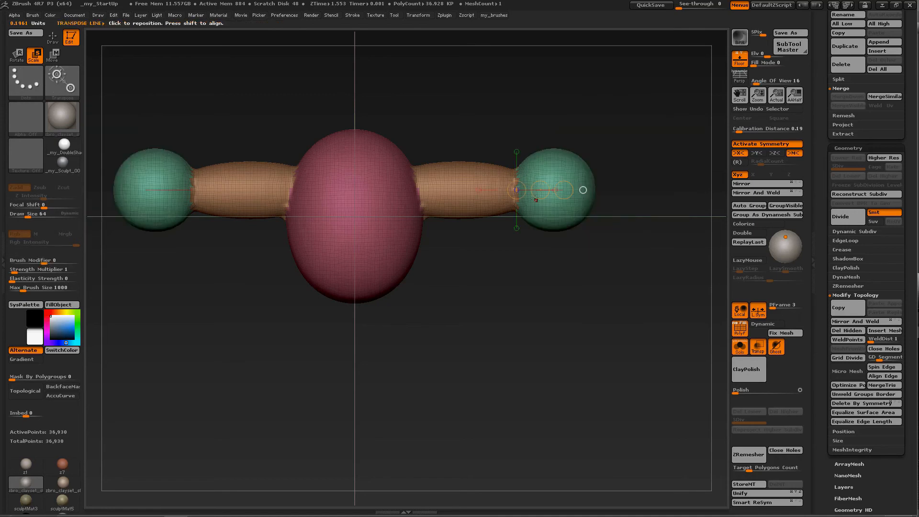
# Step: Place the transpose line back along the right arm, bulge the arms outward from its middle circle, and undo
pyautogui.moveTo(542, 182); pyautogui.dragTo(501, 189)
pyautogui.moveTo(420, 192); pyautogui.dragTo(517, 192)
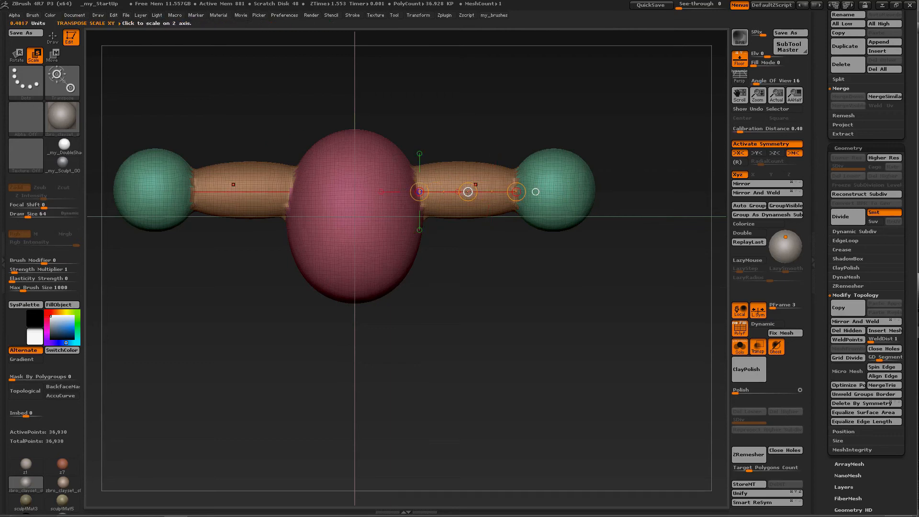
pyautogui.click(463, 185)
pyautogui.moveTo(468, 192); pyautogui.dragTo(536, 213)
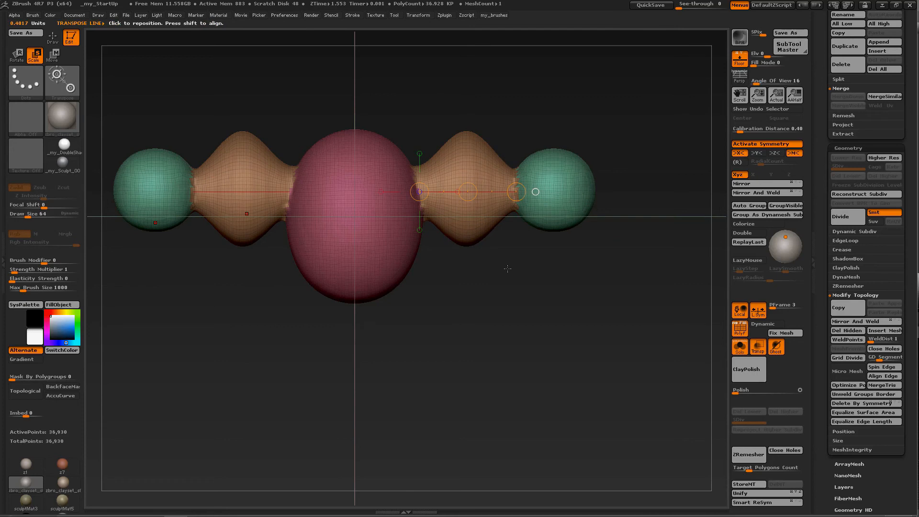
pyautogui.hotkey('ctrl', 'z')
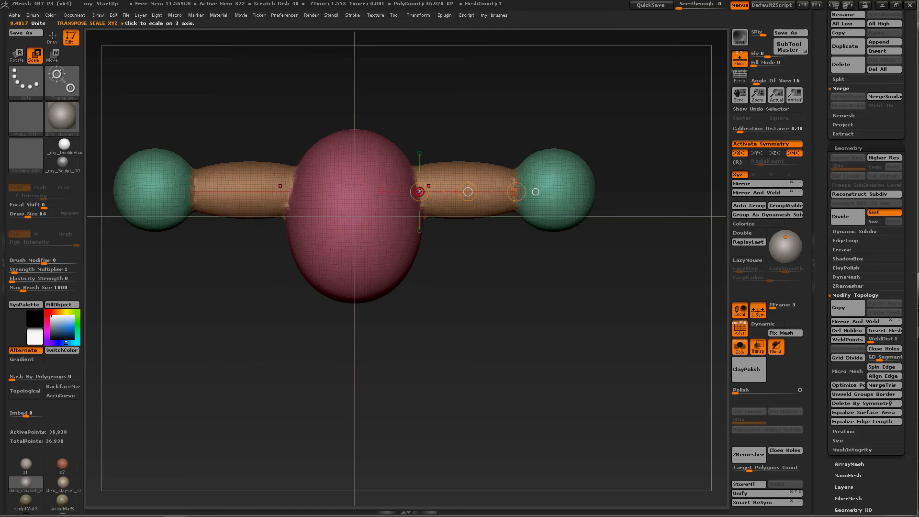
# Step: Scale the whole mesh down from the line's body-side circle, leave a snapshot of it on the canvas, and undo the scaling
pyautogui.moveTo(420, 192); pyautogui.dragTo(525, 188)
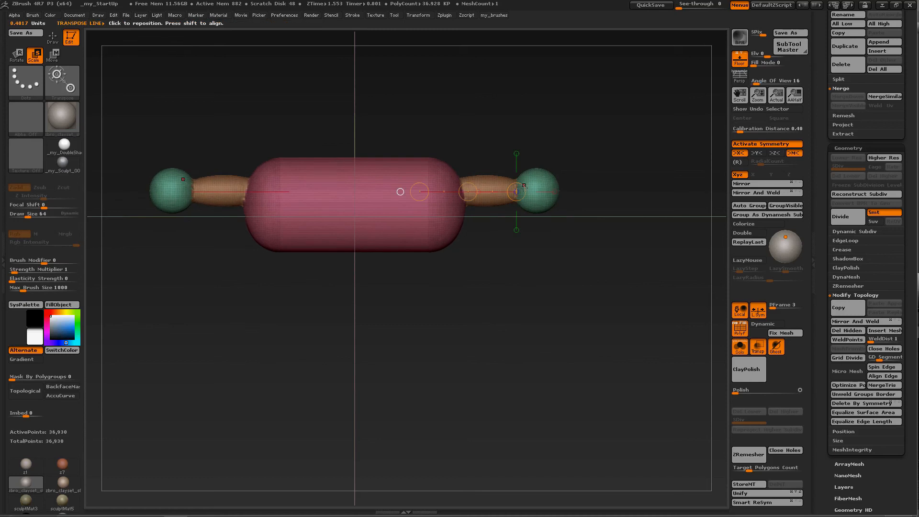
pyautogui.keyDown('alt'); pyautogui.moveTo(474, 246); pyautogui.dragTo(535, 353); pyautogui.keyUp('alt')
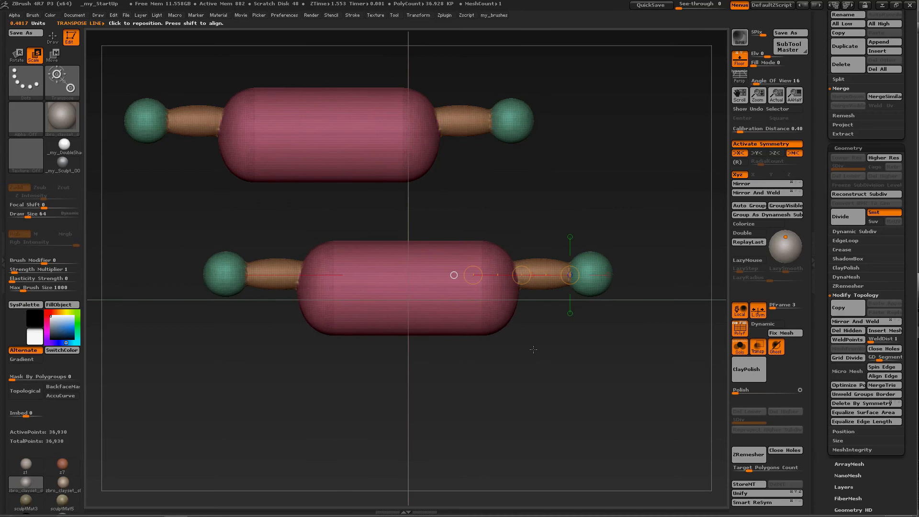
pyautogui.hotkey('ctrl', 'z')
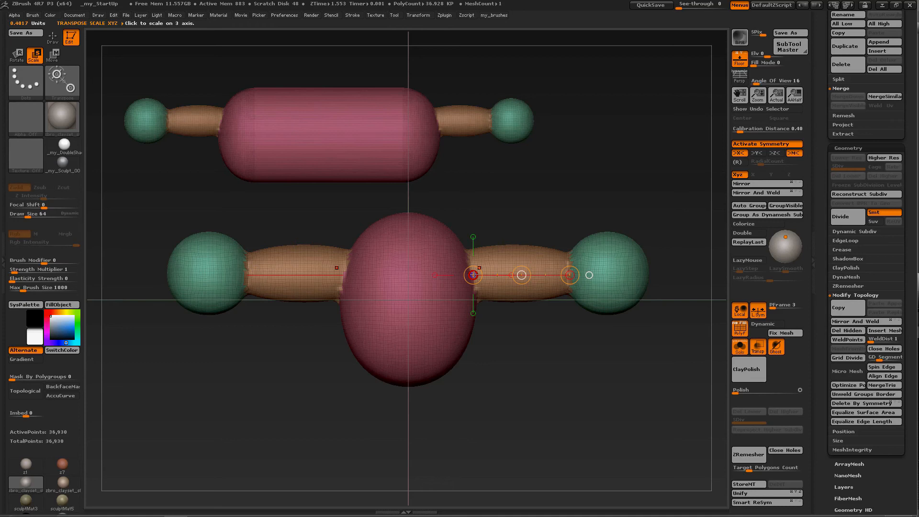
# Step: Try reshaping only the body and inner arms from the body-side circle, undo it, and clear the snapshot and transpose line
pyautogui.moveTo(473, 275); pyautogui.dragTo(578, 280)
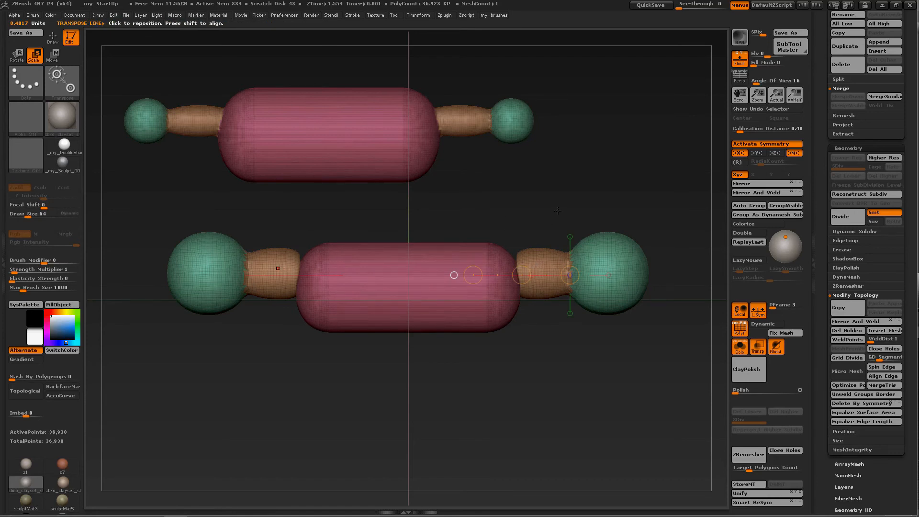
pyautogui.hotkey('ctrl', 'z')
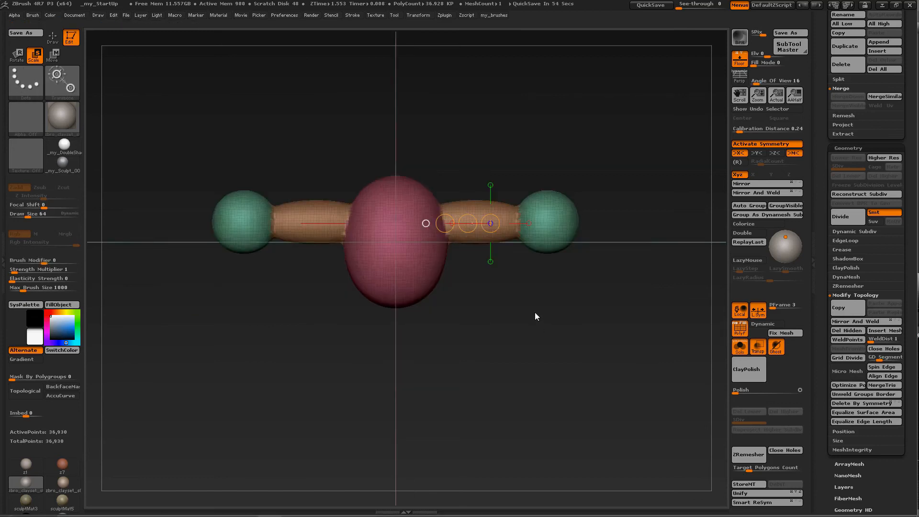
pyautogui.click(524, 265)
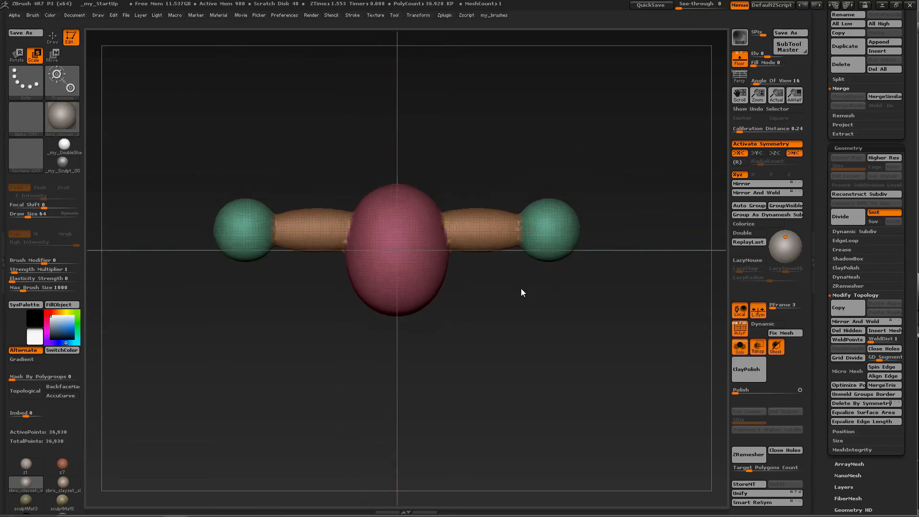
# Step: Draw a transpose line about 0.4 units long across the right arm, stretch the body outward from its body-side circle, and undo
pyautogui.keyDown('alt'); pyautogui.moveTo(521, 289); pyautogui.dragTo(533, 326); pyautogui.keyUp('alt')
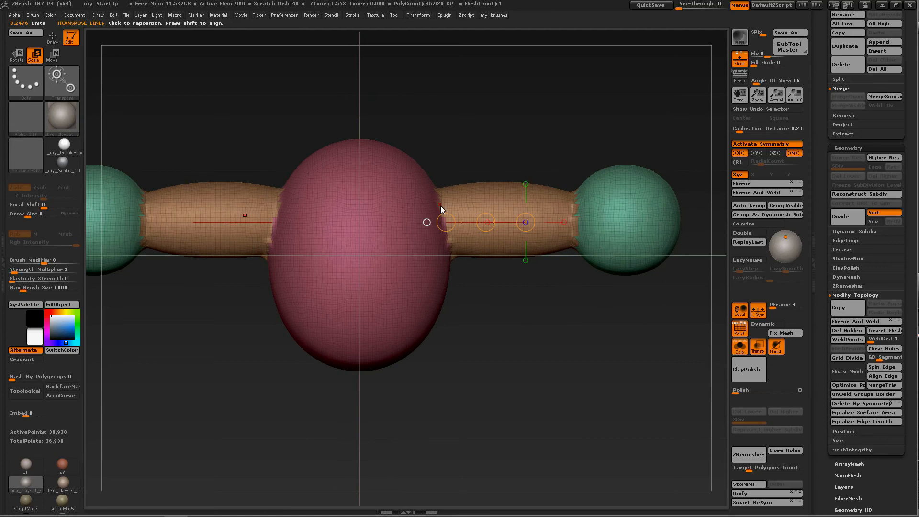
pyautogui.moveTo(441, 208); pyautogui.dragTo(568, 208)
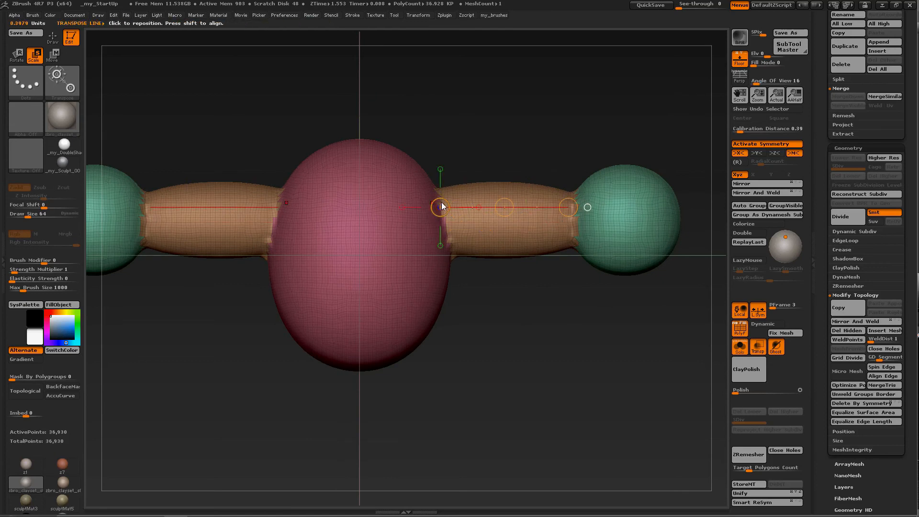
pyautogui.moveTo(440, 207); pyautogui.dragTo(542, 208)
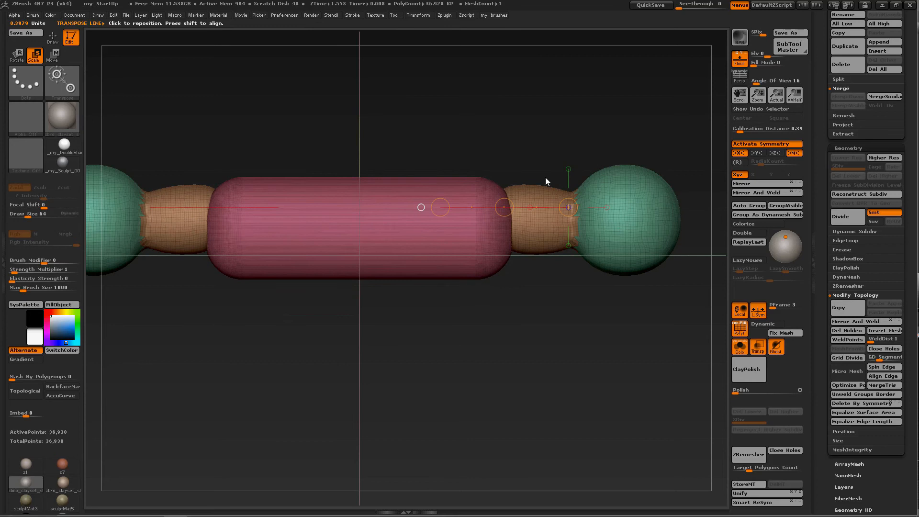
pyautogui.hotkey('ctrl', 'z')
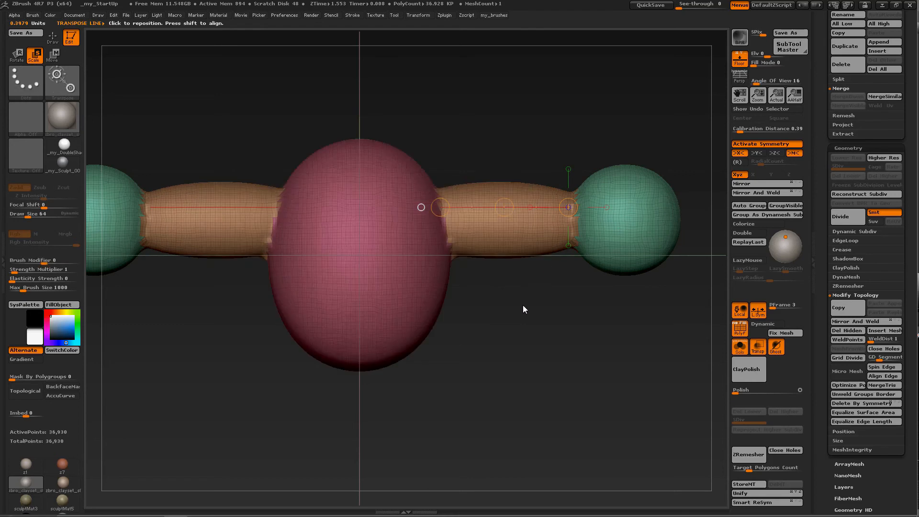
# Step: Extend the transpose line to about 1.72 units, well past the right green sphere, scale from its body-side circle, and undo
pyautogui.press('f')
pyautogui.keyDown('alt'); pyautogui.moveTo(503, 259); pyautogui.dragTo(440, 199); pyautogui.keyUp('alt')
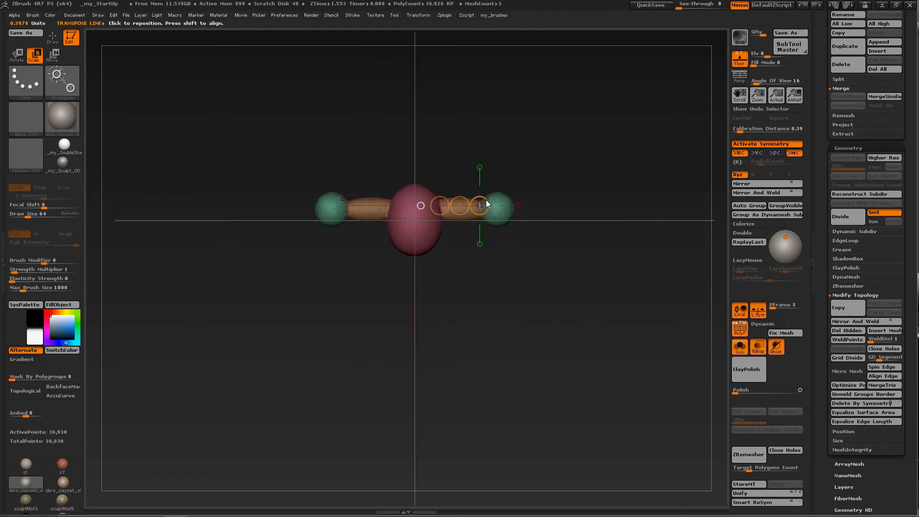
pyautogui.moveTo(489, 205); pyautogui.dragTo(619, 219)
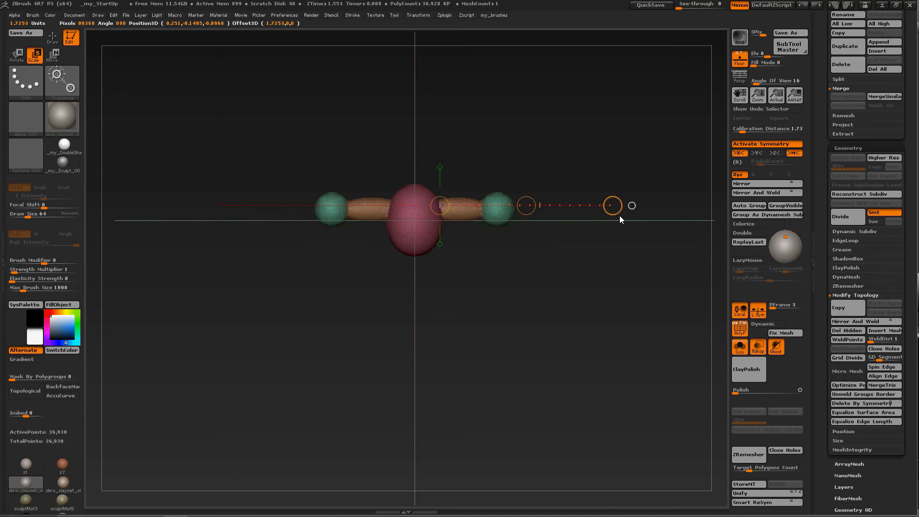
pyautogui.keyDown('alt'); pyautogui.moveTo(475, 247); pyautogui.dragTo(488, 293); pyautogui.keyUp('alt')
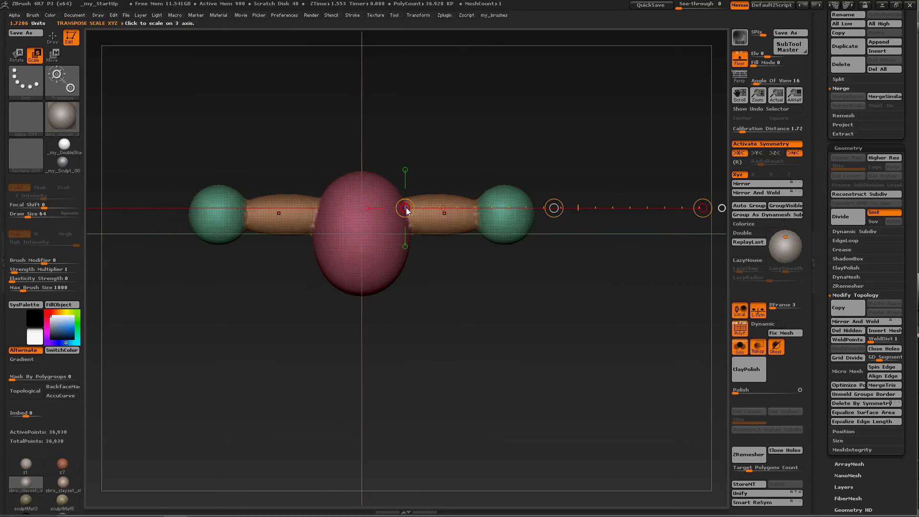
pyautogui.moveTo(405, 210); pyautogui.dragTo(668, 270)
pyautogui.hotkey('ctrl', 'z')
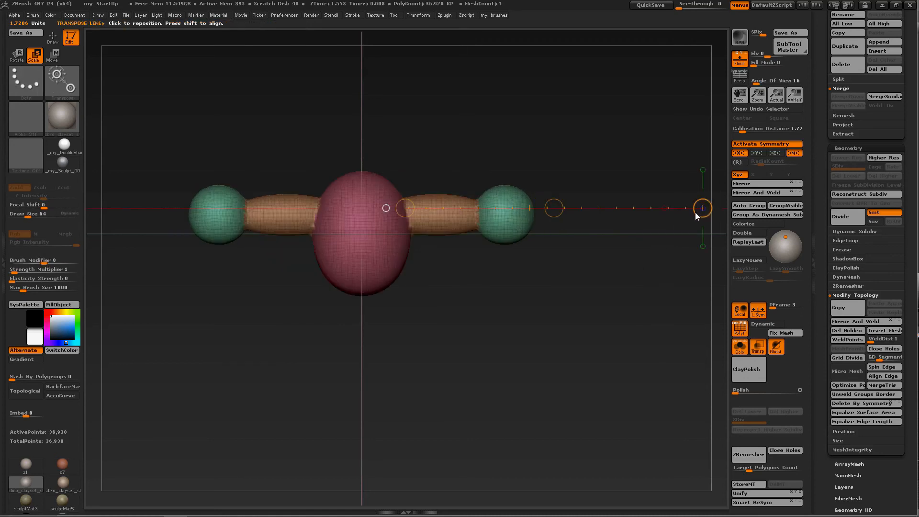
# Step: Shorten the transpose line to about 0.34 units within the right arm, try scaling the body slightly, and undo
pyautogui.moveTo(696, 214); pyautogui.dragTo(501, 247)
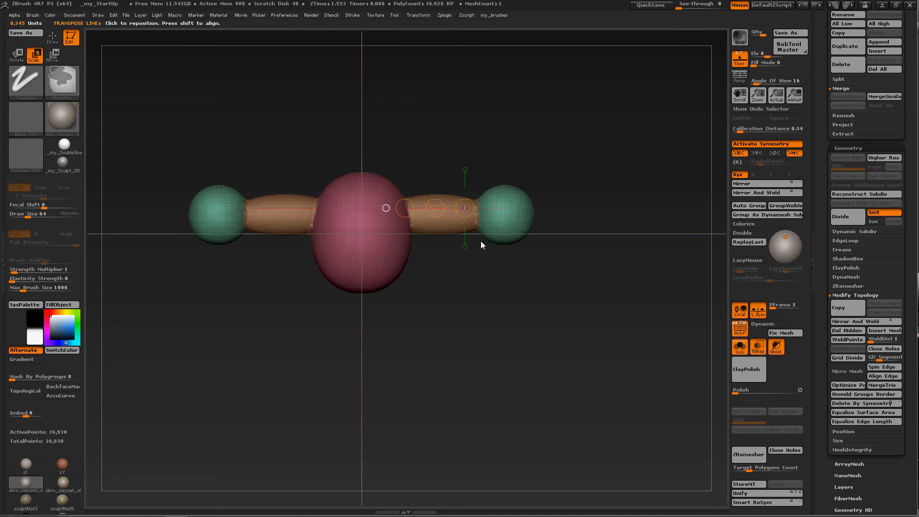
pyautogui.hotkey('ctrl', 'z')
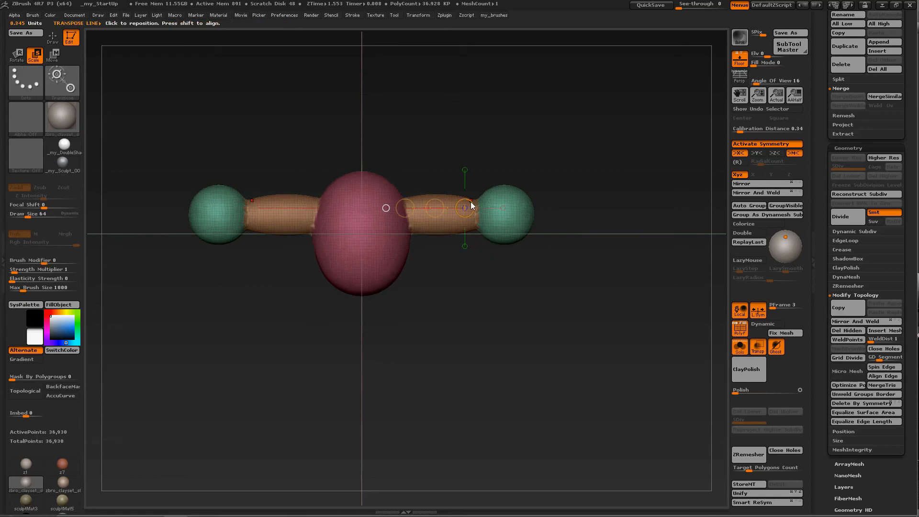
# Step: Redraw the transpose line about 0.69 units long to the sphere's outer edge, scale twice from the body-side circle, undoing each attempt
pyautogui.moveTo(407, 211); pyautogui.dragTo(531, 211)
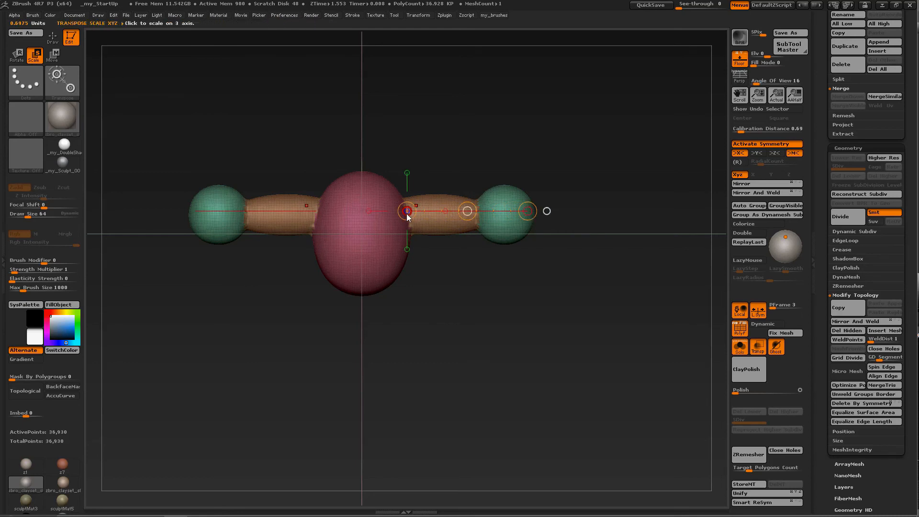
pyautogui.moveTo(407, 212); pyautogui.dragTo(485, 330)
pyautogui.hotkey('ctrl', 'z')
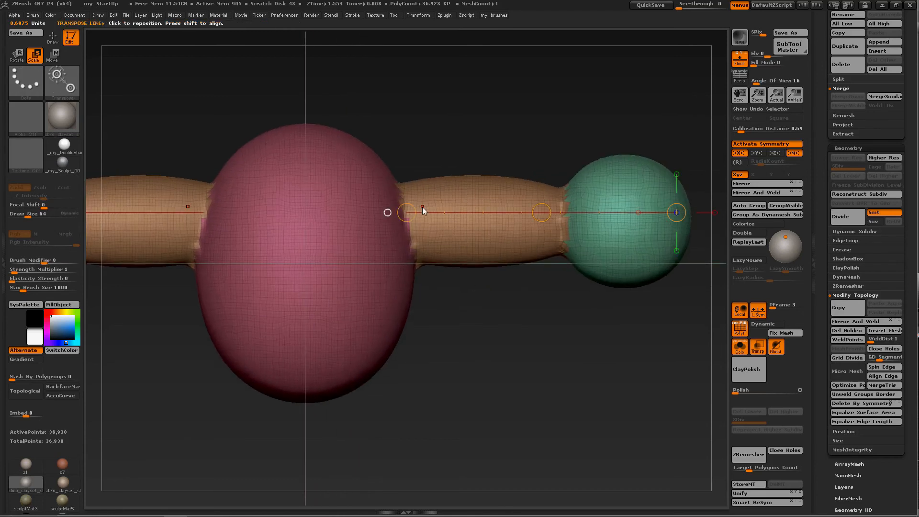
pyautogui.moveTo(406, 212); pyautogui.dragTo(634, 285)
pyautogui.hotkey('ctrl', 'z')
# Step: Extend the transpose line to about 0.94 units, just beyond the green sphere, scale from the body-side circle, and undo
pyautogui.keyDown('alt'); pyautogui.moveTo(569, 273); pyautogui.dragTo(578, 210); pyautogui.keyUp('alt')
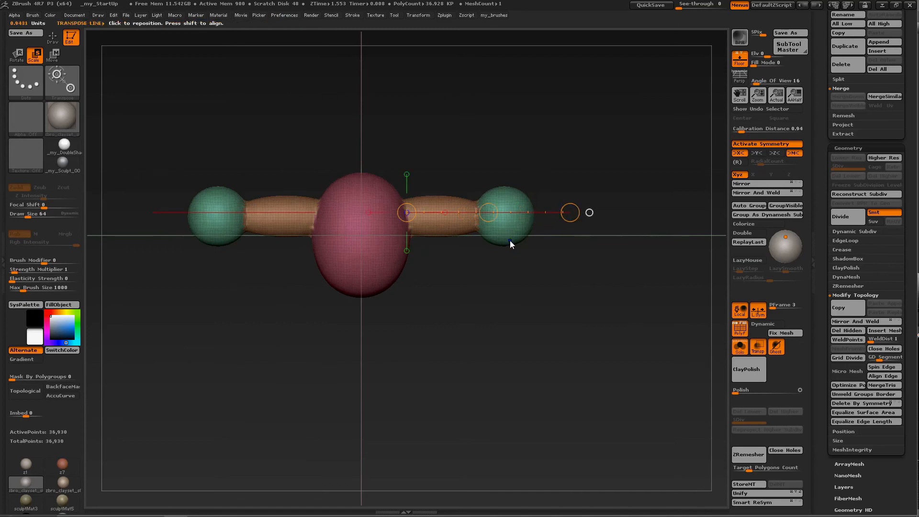
pyautogui.keyDown('alt'); pyautogui.moveTo(510, 252); pyautogui.dragTo(516, 324); pyautogui.keyUp('alt')
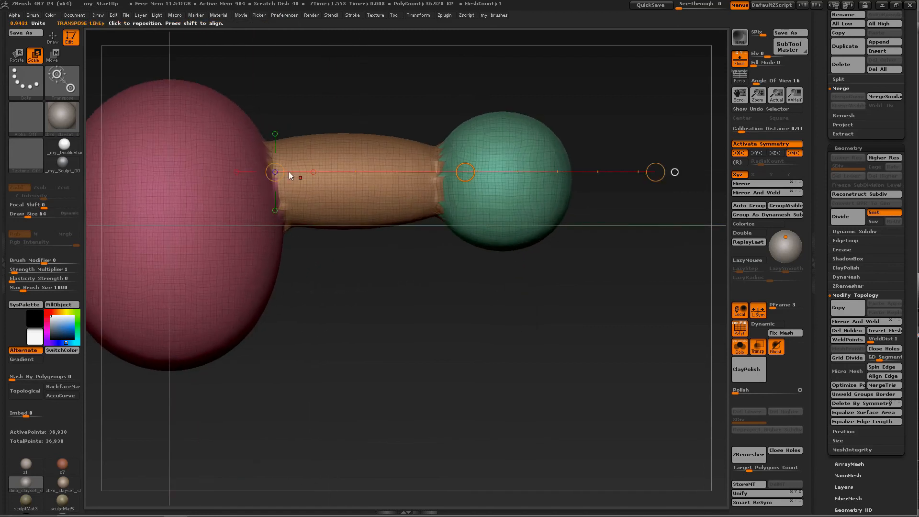
pyautogui.moveTo(277, 173); pyautogui.dragTo(478, 190)
pyautogui.hotkey('ctrl', 'z')
# Step: Extend the transpose line to about 1.98 units, stretch the body into a capsule from the body-side circle, and undo
pyautogui.keyDown('alt'); pyautogui.moveTo(475, 257); pyautogui.dragTo(580, 168); pyautogui.keyUp('alt')
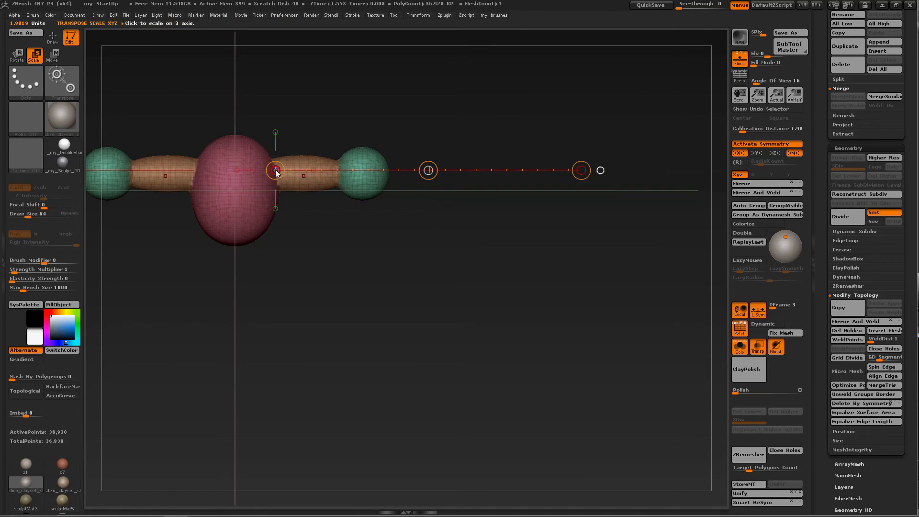
pyautogui.moveTo(277, 171); pyautogui.dragTo(546, 280)
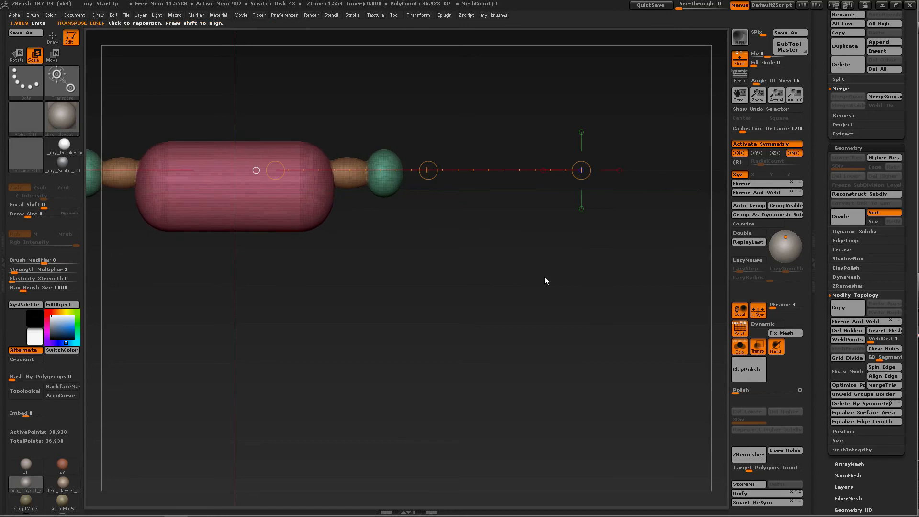
pyautogui.moveTo(458, 251); pyautogui.dragTo(455, 334)
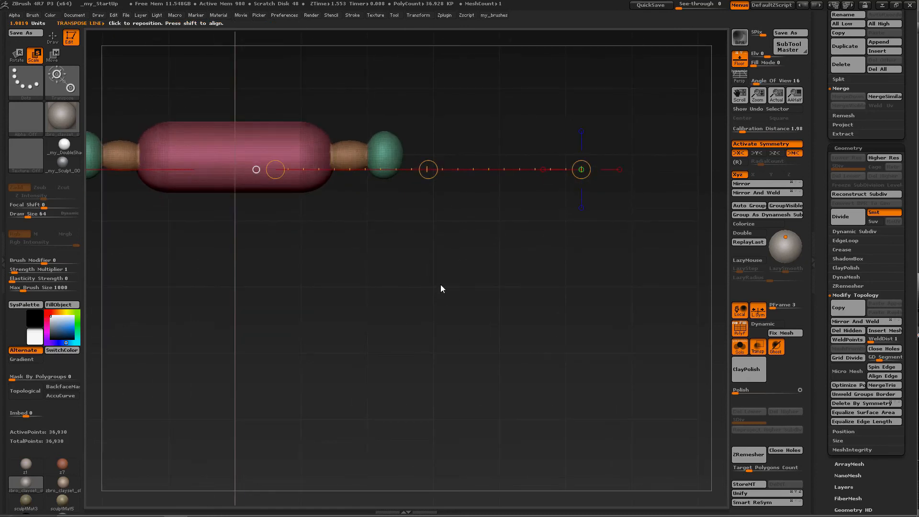
pyautogui.hotkey('ctrl', 'z')
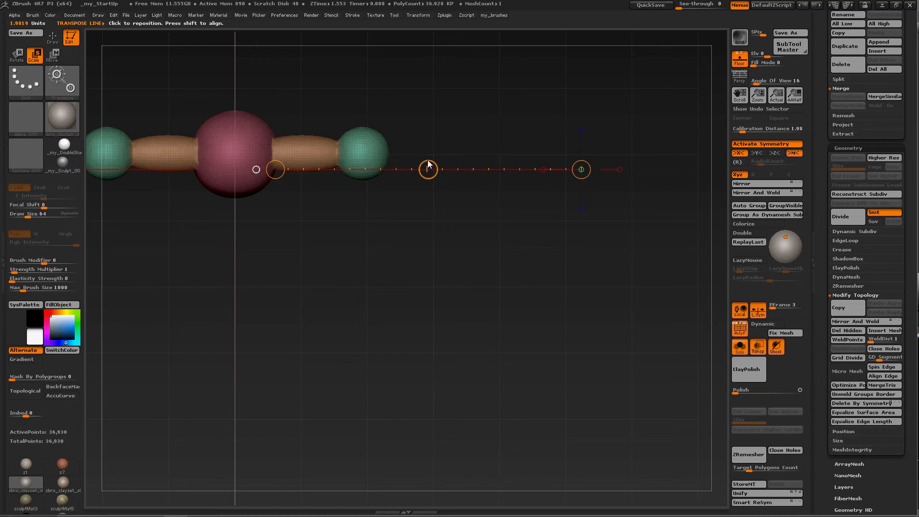
# Step: Shift the transpose line in depth to run through the mesh's centre, scale from the body-side circle, and undo
pyautogui.moveTo(428, 162); pyautogui.dragTo(427, 143)
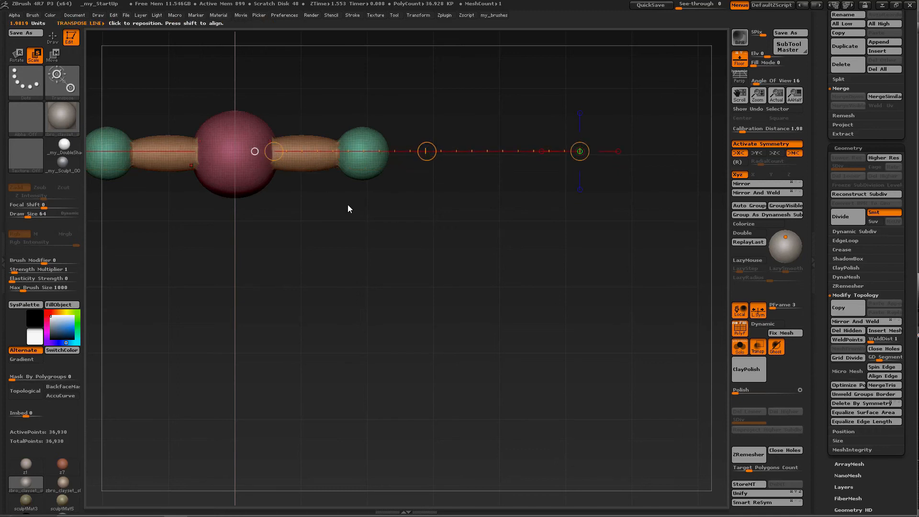
pyautogui.moveTo(363, 199); pyautogui.dragTo(366, 111)
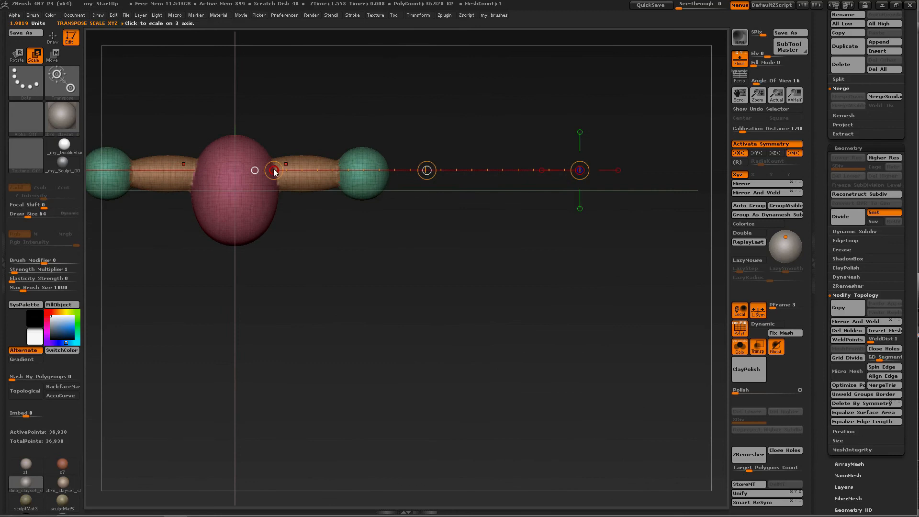
pyautogui.moveTo(275, 171); pyautogui.dragTo(502, 50)
pyautogui.hotkey('ctrl', 'z')
# Step: Stretch the body into a long capsule almost covering the arms from the centred line's body-side circle, and undo
pyautogui.moveTo(267, 160); pyautogui.dragTo(269, 159)
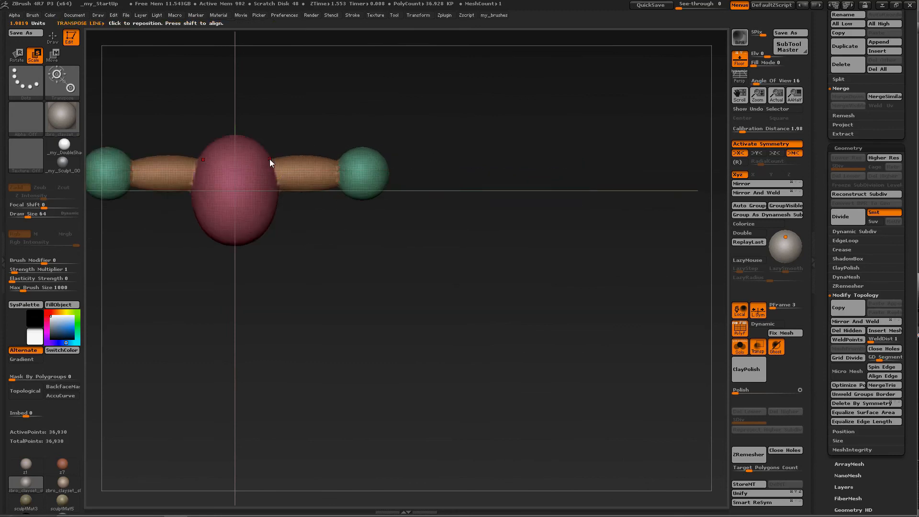
pyautogui.keyDown('ctrl'); pyautogui.moveTo(247, 147); pyautogui.dragTo(295, 273, button='right'); pyautogui.keyUp('ctrl')
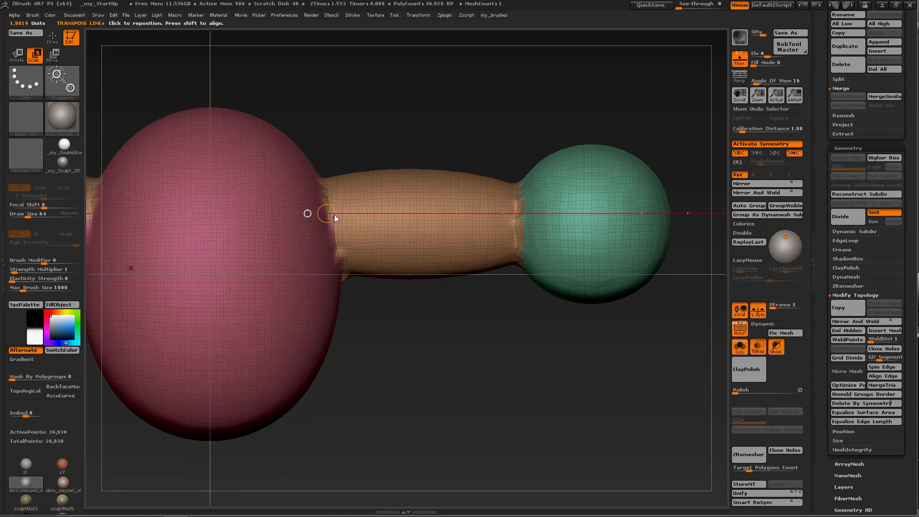
pyautogui.moveTo(327, 213); pyautogui.dragTo(705, 61)
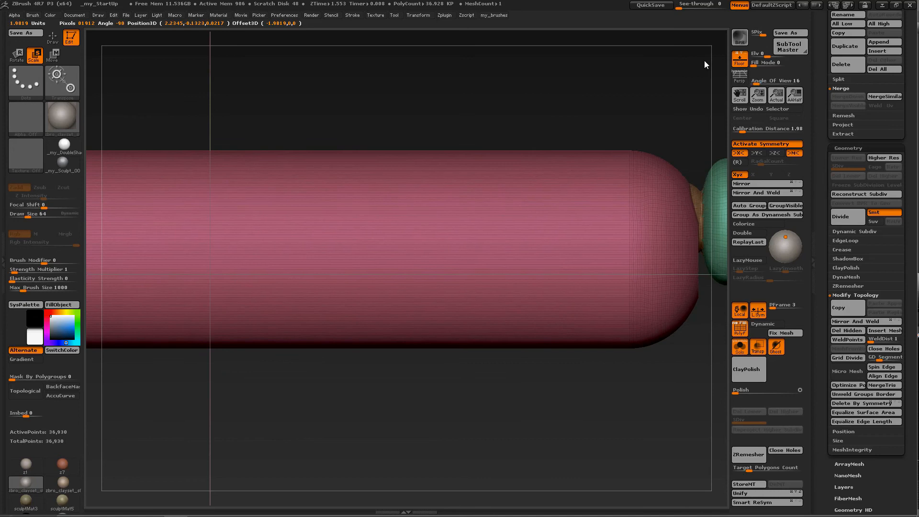
pyautogui.keyDown('alt'); pyautogui.moveTo(471, 372); pyautogui.dragTo(400, 267); pyautogui.keyUp('alt')
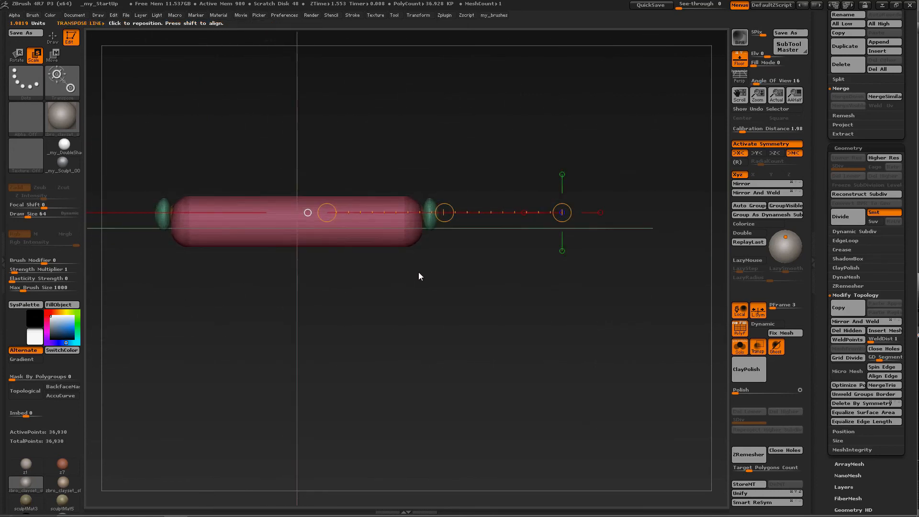
pyautogui.hotkey('ctrl', 'z')
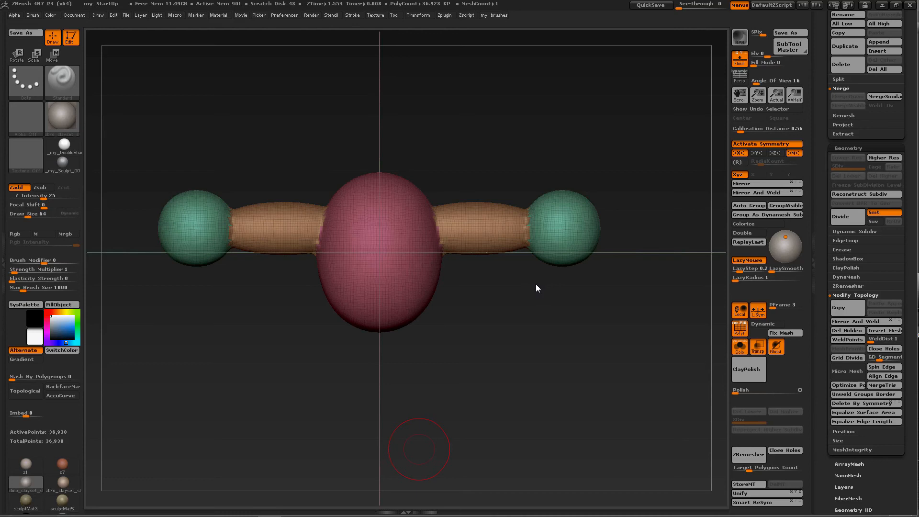
# Step: In Move mode, draw a transpose line from body to green sphere, redraw it about 0.18 units long across the sphere, and return to Draw mode
pyautogui.press('w')
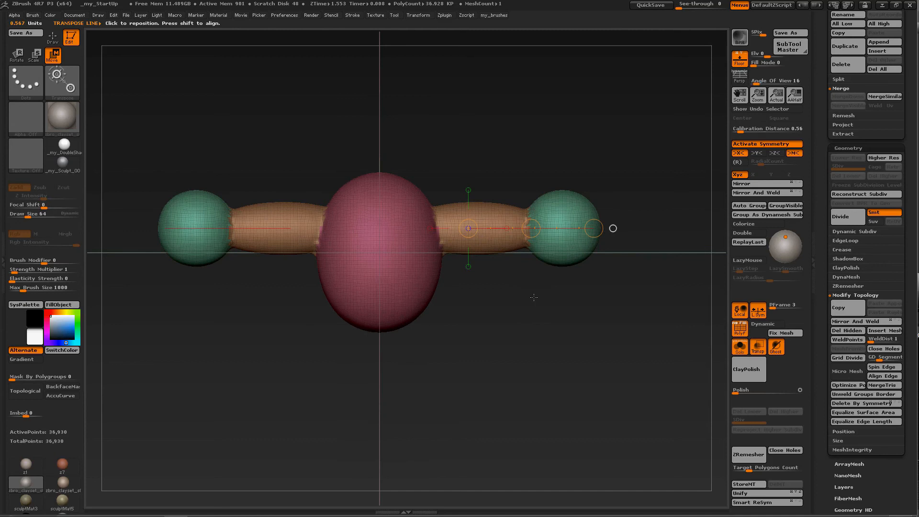
pyautogui.moveTo(511, 154); pyautogui.dragTo(489, 237)
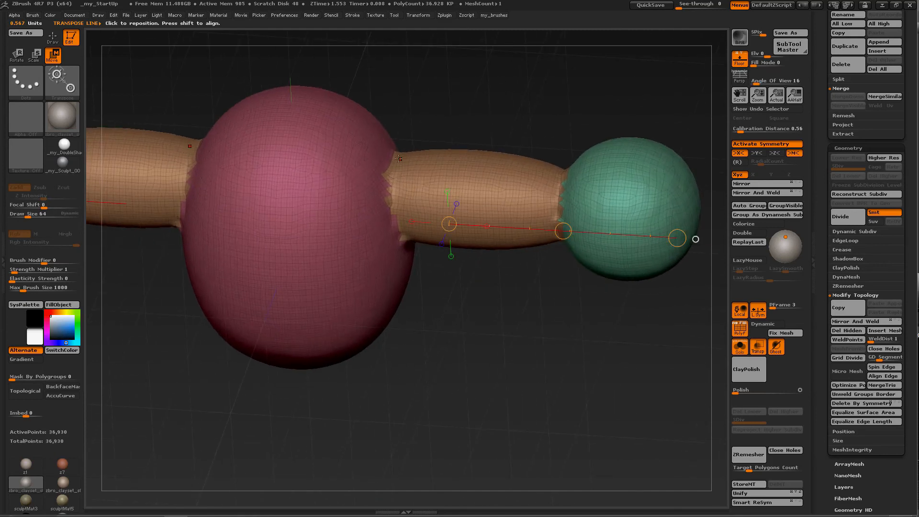
pyautogui.moveTo(391, 173); pyautogui.dragTo(647, 233)
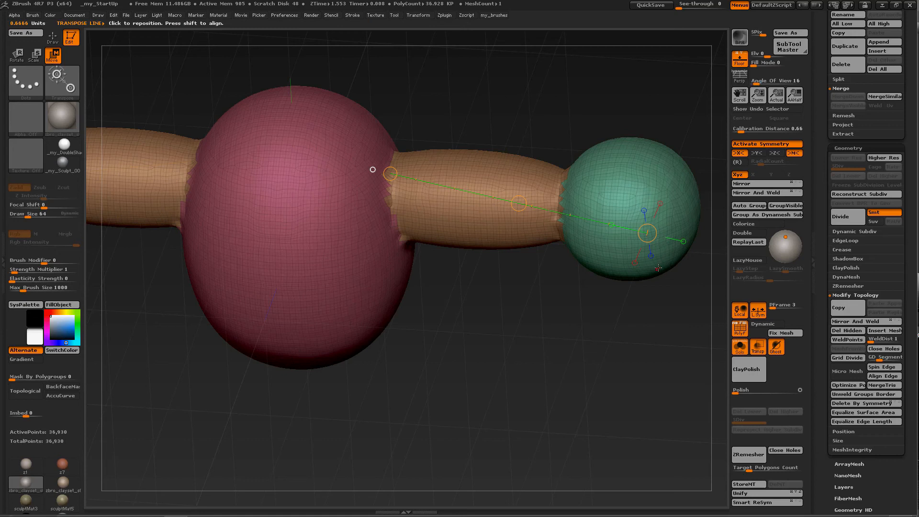
pyautogui.click(657, 226)
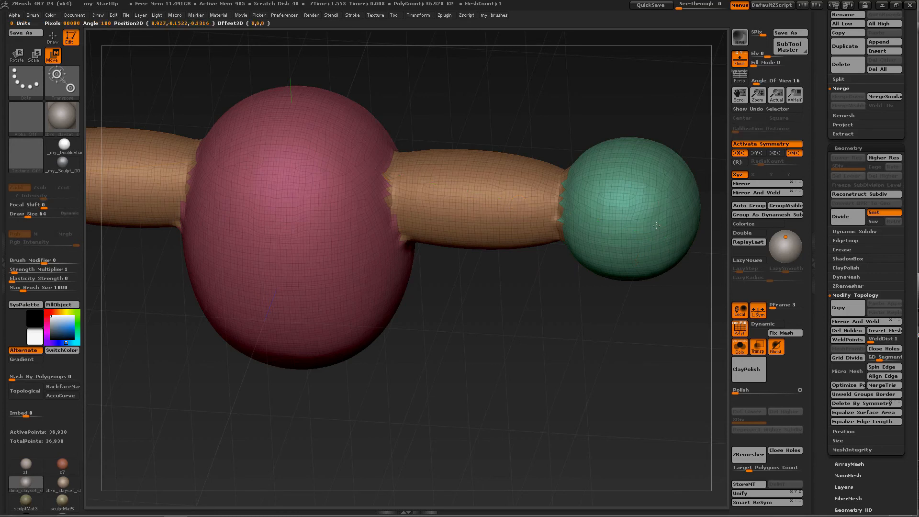
pyautogui.moveTo(657, 225); pyautogui.dragTo(584, 228)
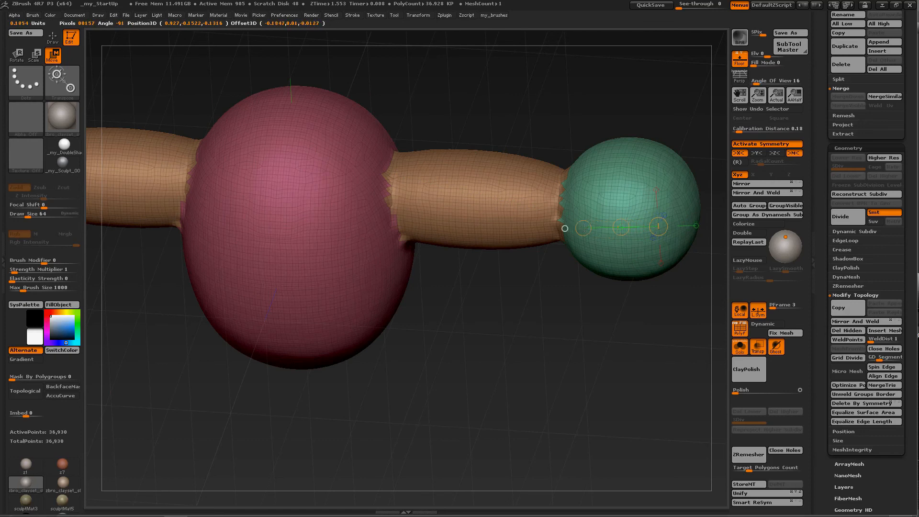
pyautogui.moveTo(584, 228); pyautogui.dragTo(584, 228)
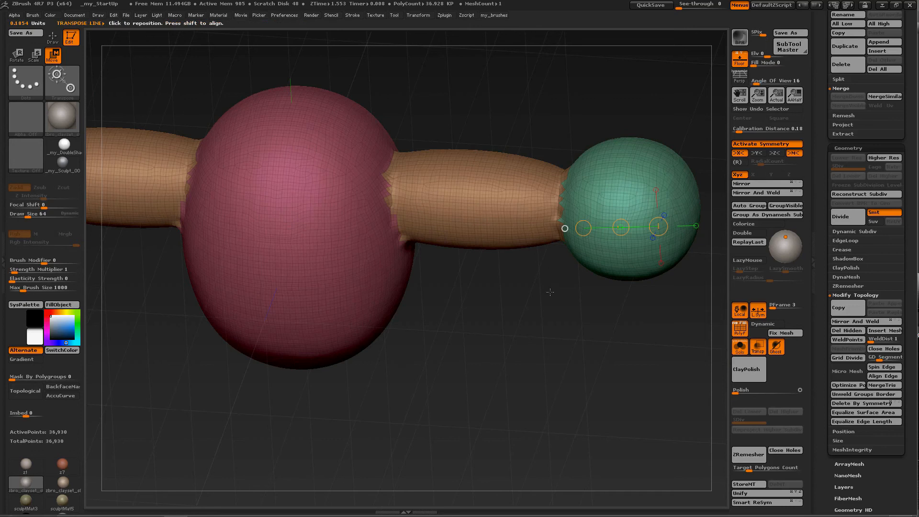
pyautogui.press('q')
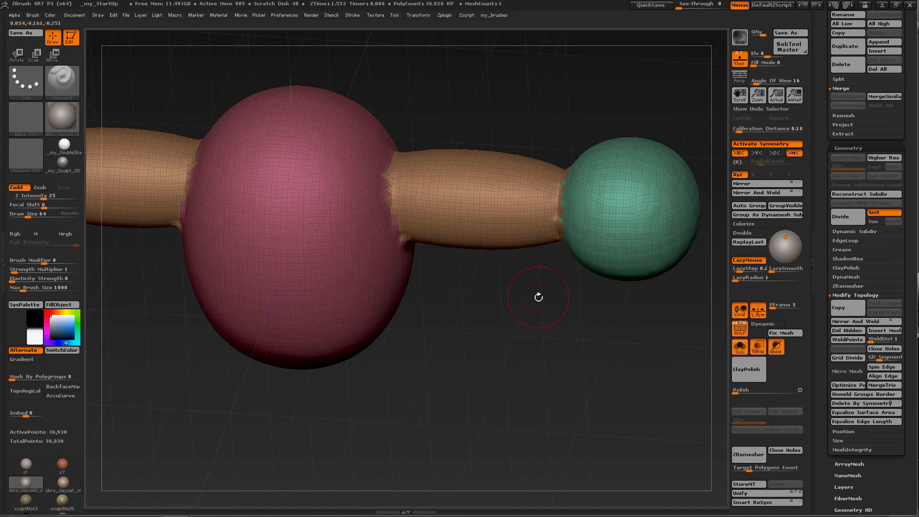
# Step: Frame the whole mesh from the front and duplicate its subtool
pyautogui.keyDown('shift'); pyautogui.moveTo(540, 297); pyautogui.dragTo(541, 249); pyautogui.keyUp('shift')
pyautogui.press('f')
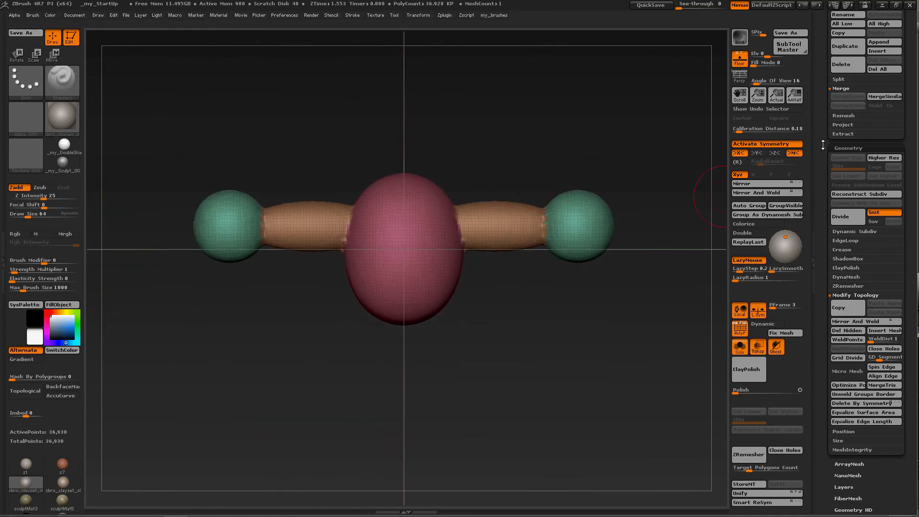
pyautogui.moveTo(823, 146); pyautogui.dragTo(830, 233)
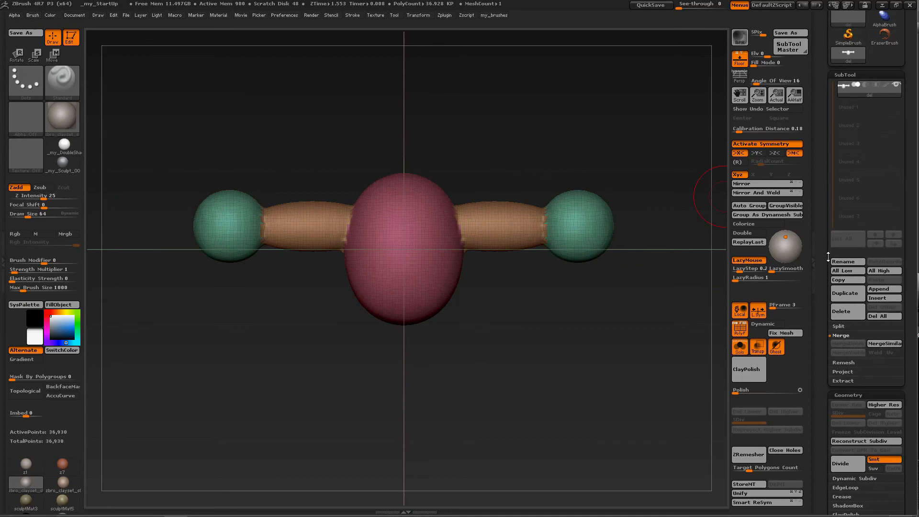
pyautogui.click(851, 292)
pyautogui.moveTo(824, 287); pyautogui.dragTo(824, 140)
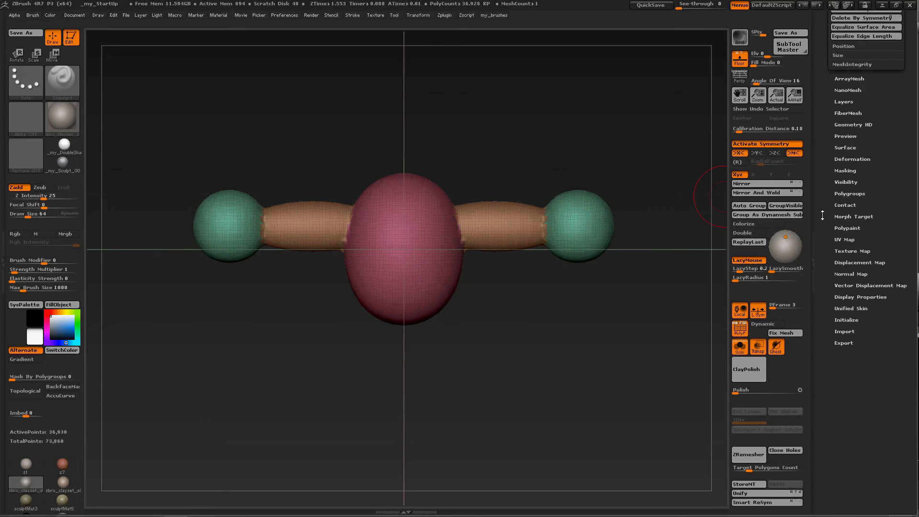
# Step: Initialize the duplicate subtool as a low-poly QSphere, leave Solo mode and turn off symmetry
pyautogui.click(851, 318)
pyautogui.click(879, 328)
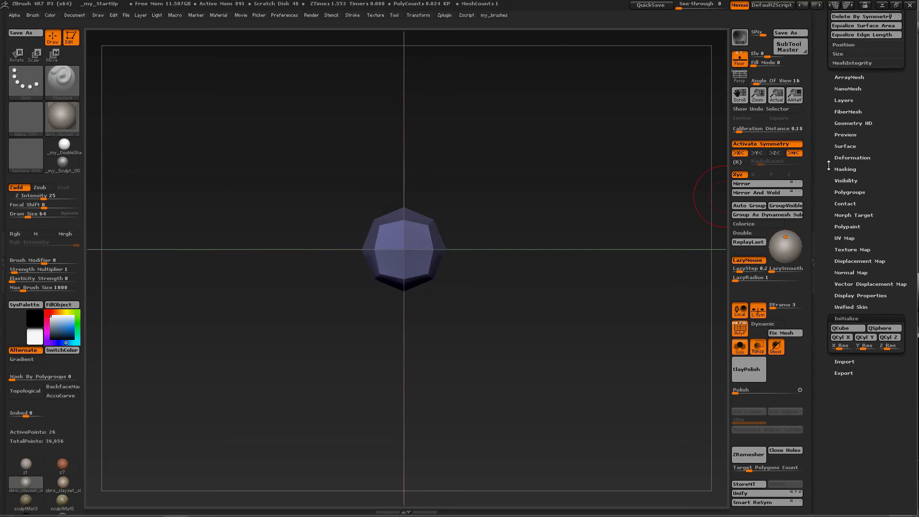
pyautogui.click(742, 349)
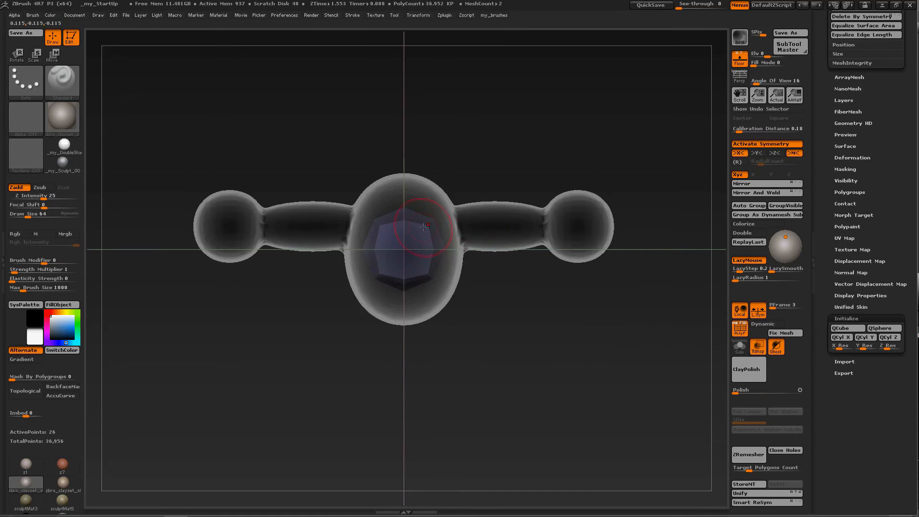
pyautogui.click(748, 145)
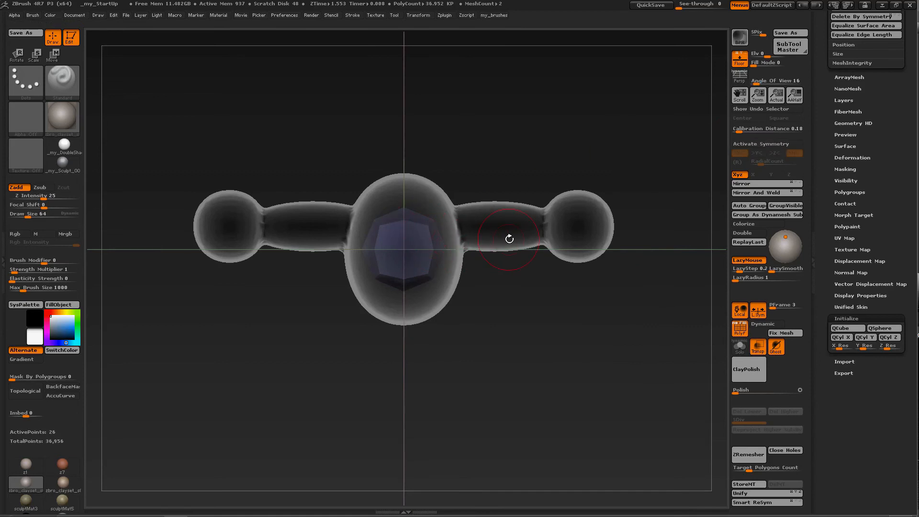
# Step: Move the QSphere up towards the junction of body and arm, and centre the transpose line on it
pyautogui.press('w')
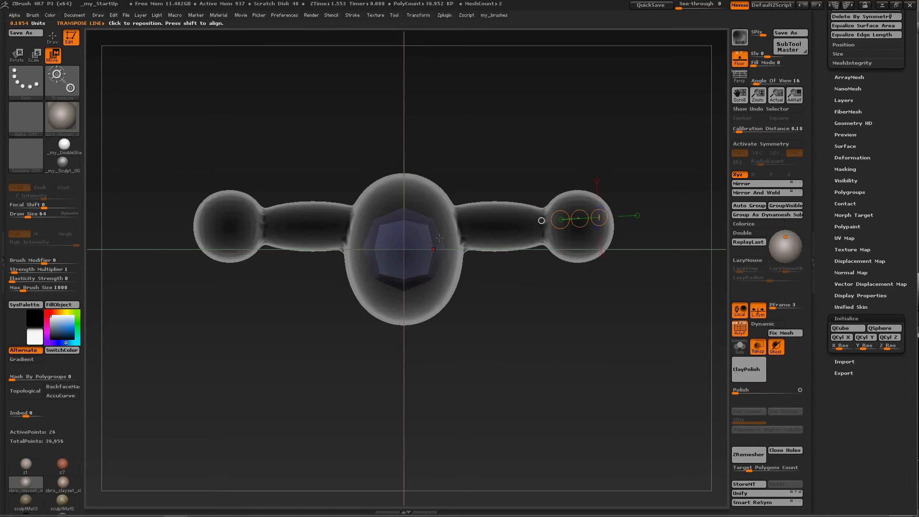
pyautogui.moveTo(580, 218); pyautogui.dragTo(605, 198)
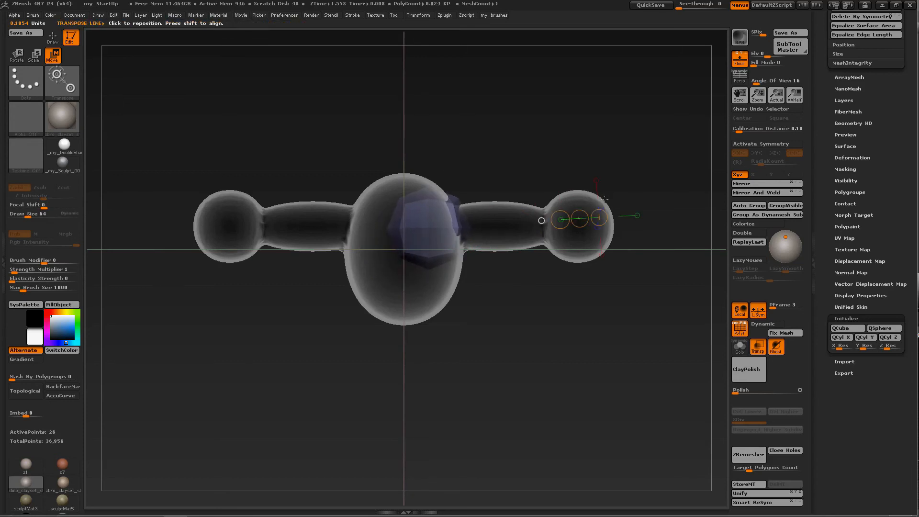
pyautogui.click(542, 221)
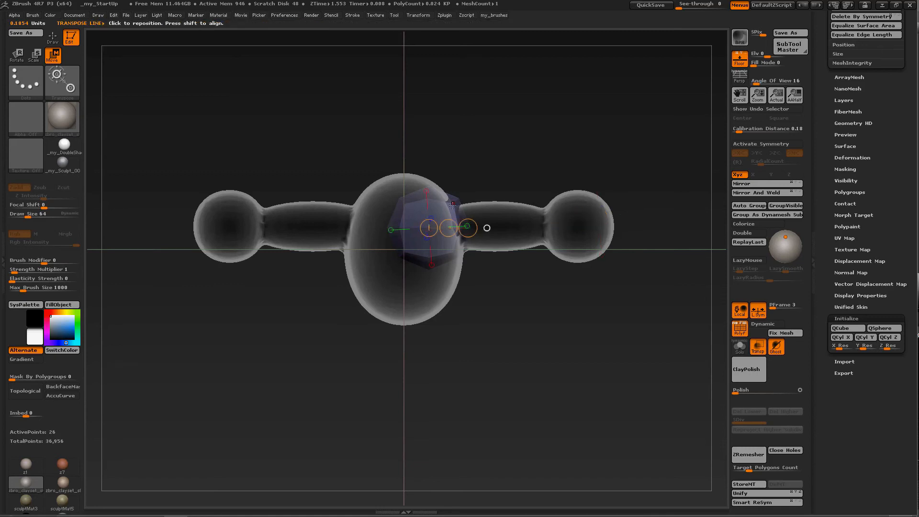
# Step: Isolate the QSphere, draw a horizontal transpose line about 0.33 units long across it, and recentre the line on the mesh
pyautogui.moveTo(481, 187); pyautogui.dragTo(498, 209)
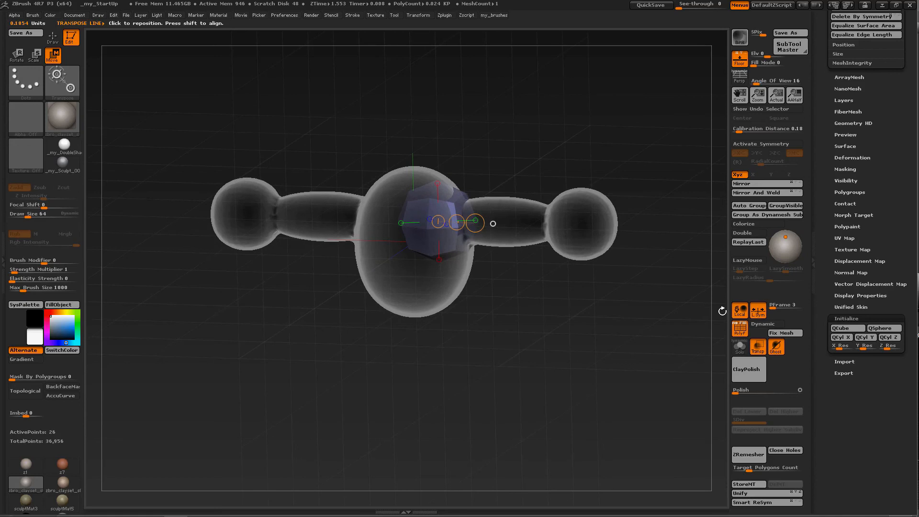
pyautogui.click(741, 350)
pyautogui.moveTo(517, 269)
pyautogui.mouseDown()
pyautogui.moveTo(512, 250)
pyautogui.moveTo(518, 307)
pyautogui.moveTo(508, 260)
pyautogui.mouseUp()
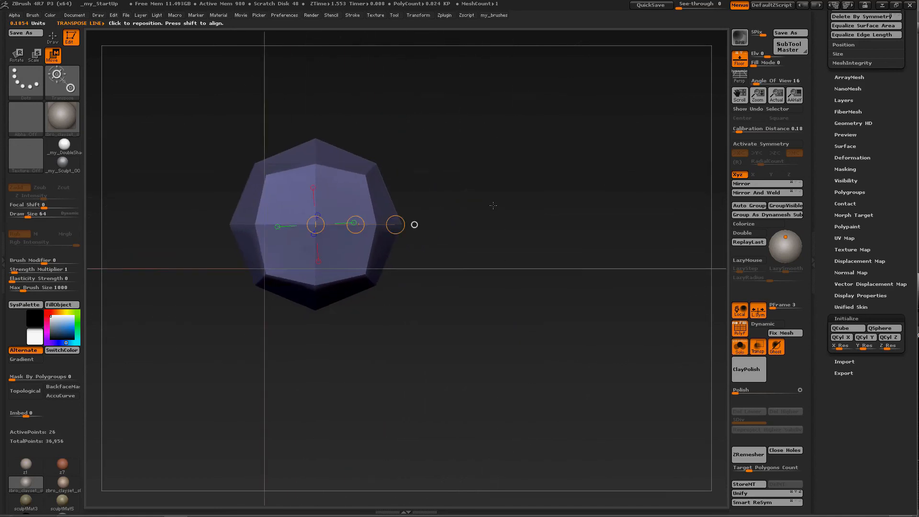
pyautogui.moveTo(493, 206); pyautogui.dragTo(491, 240)
pyautogui.moveTo(315, 164); pyautogui.dragTo(457, 164)
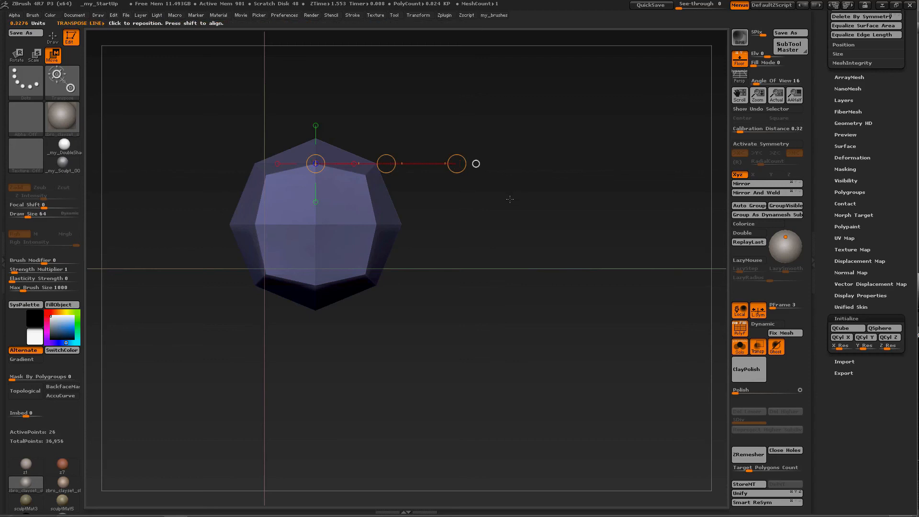
pyautogui.click(477, 164)
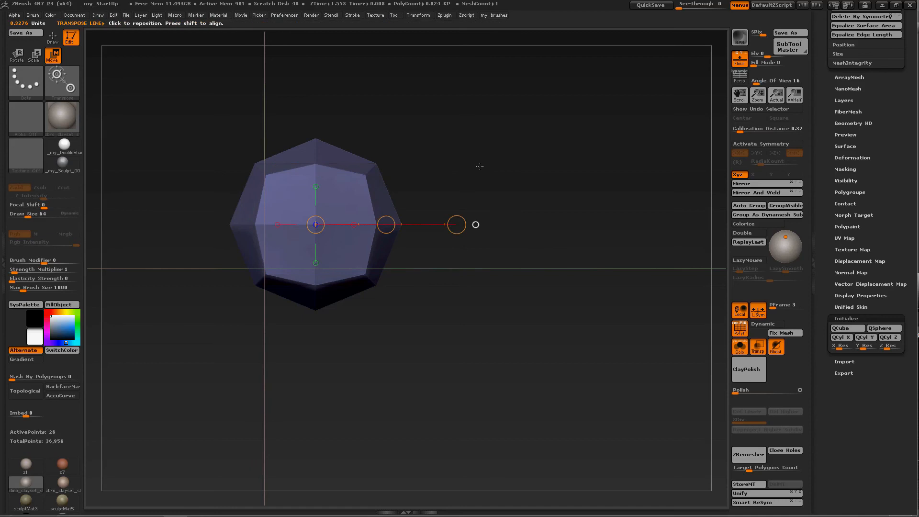
pyautogui.moveTo(477, 276)
pyautogui.mouseDown()
pyautogui.moveTo(455, 301)
pyautogui.moveTo(472, 275)
pyautogui.mouseUp()
# Step: Show all subtools, scale the QSphere down to a small marker at the body-arm junction, and return to Move mode
pyautogui.click(741, 348)
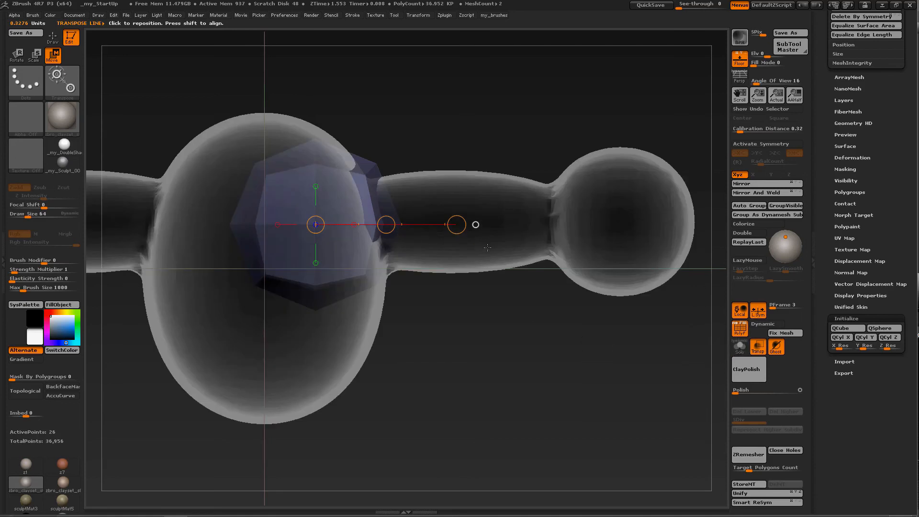
pyautogui.press('e')
pyautogui.moveTo(457, 224); pyautogui.dragTo(436, 228)
pyautogui.press('w')
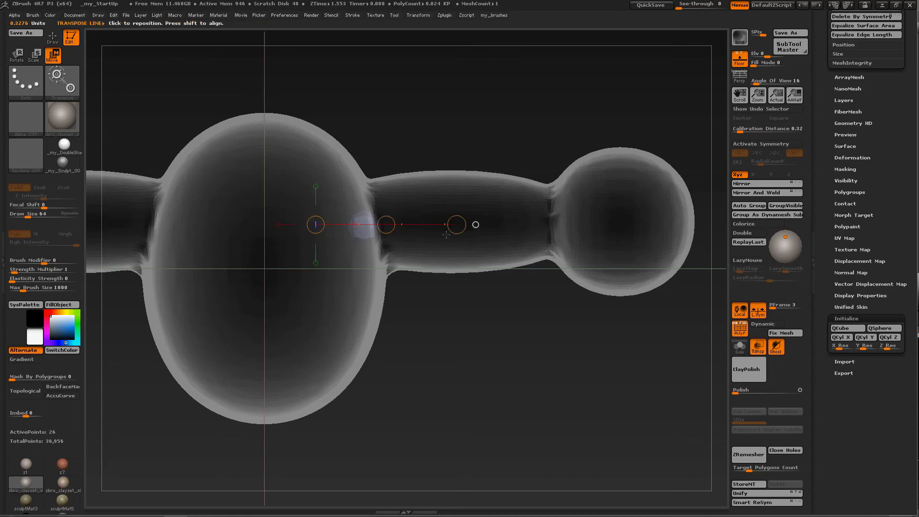
# Step: Align the transpose line to the X axis, and redraw it about 0.23 units long from the small sphere along the arm
pyautogui.moveTo(451, 289); pyautogui.dragTo(452, 377)
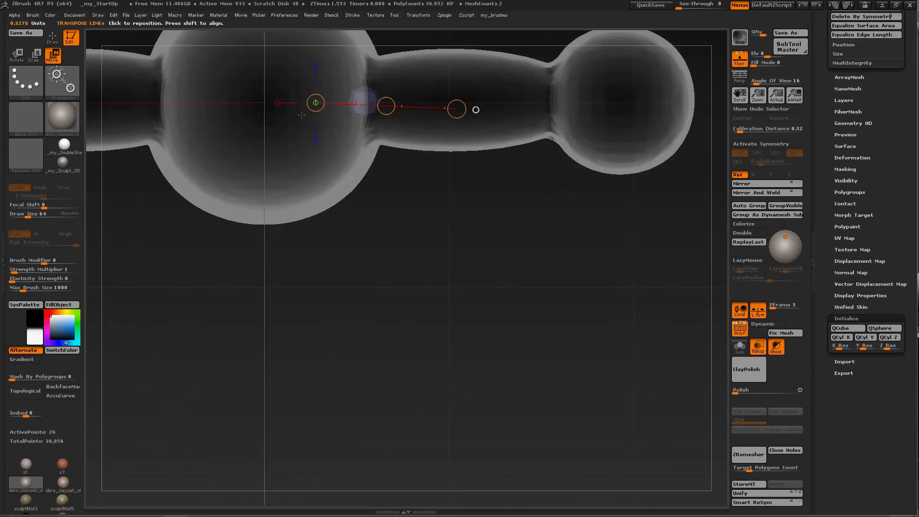
pyautogui.click(277, 103)
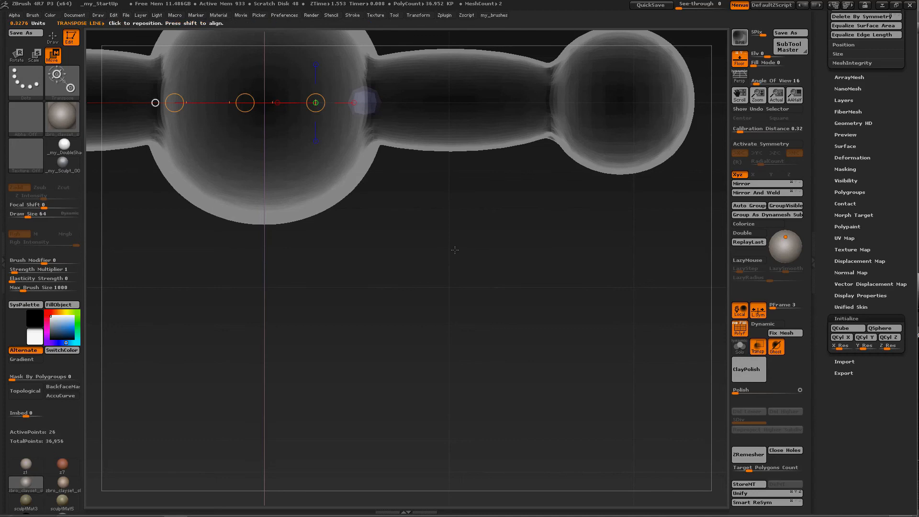
pyautogui.moveTo(453, 253); pyautogui.dragTo(450, 179)
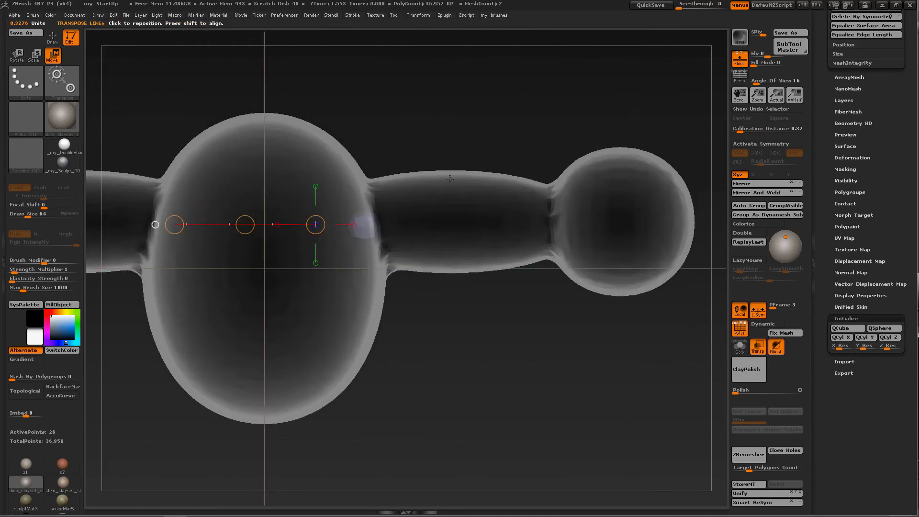
pyautogui.moveTo(365, 227); pyautogui.dragTo(484, 227)
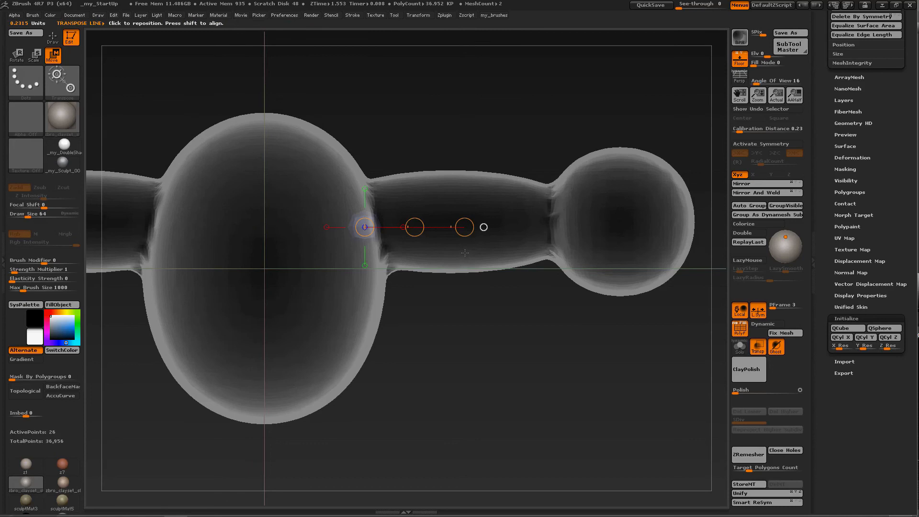
# Step: Duplicate the small sphere within its subtool and place the copy at the junction of arm and end sphere
pyautogui.press('ctrl')
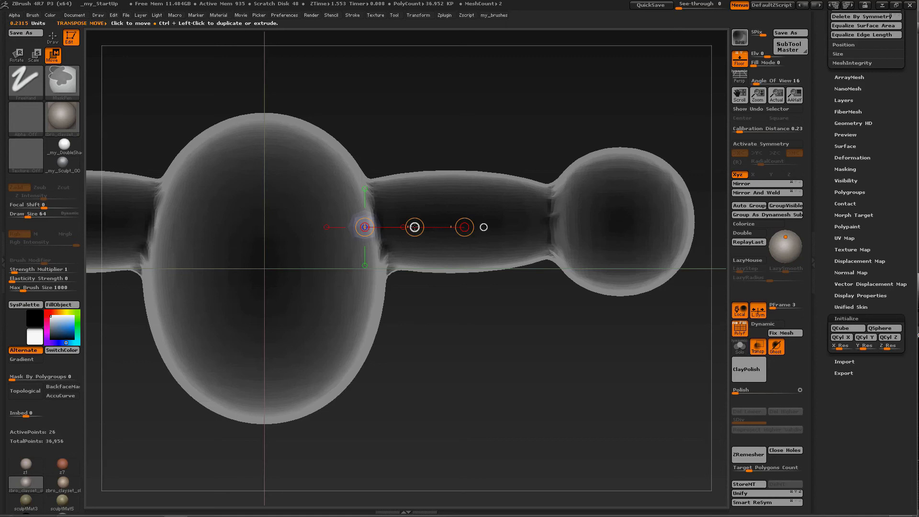
pyautogui.hotkey('ctrl', 'shift')
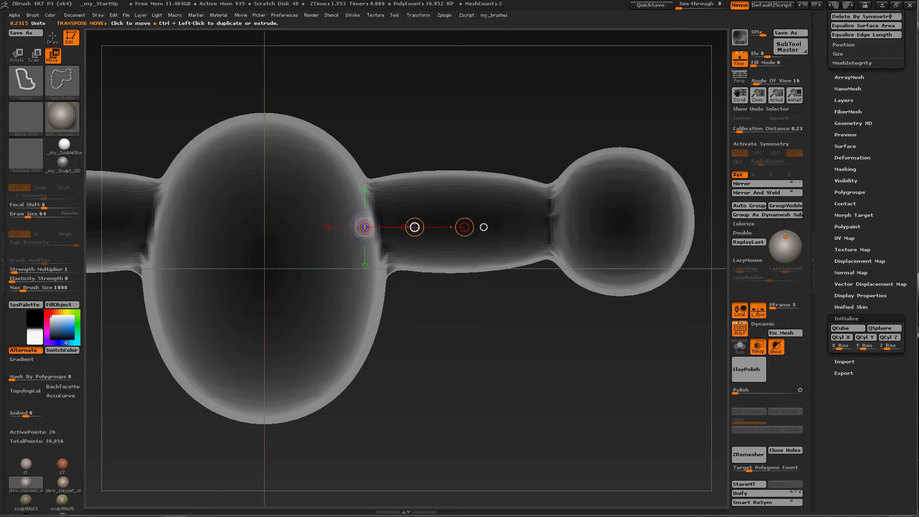
pyautogui.keyDown('ctrl'); pyautogui.moveTo(415, 227); pyautogui.dragTo(609, 223); pyautogui.keyUp('ctrl')
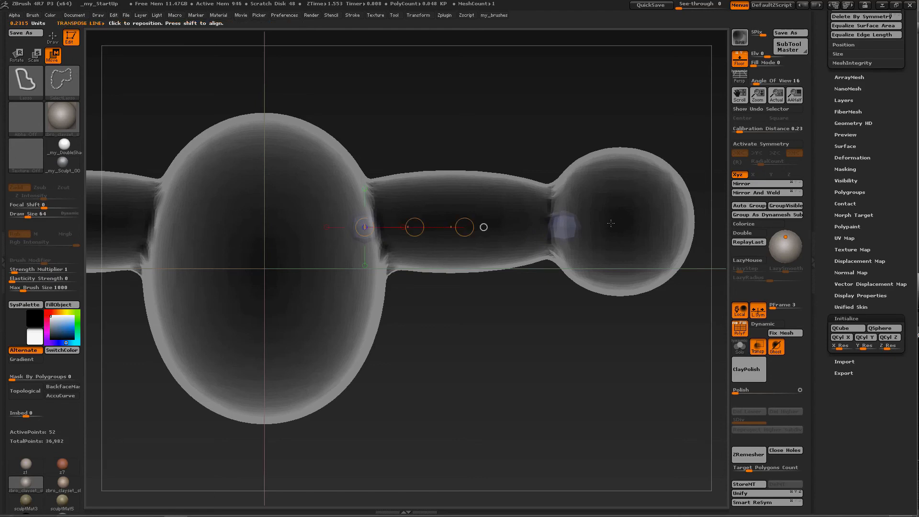
# Step: Isolate the two marker spheres in Draw mode, clear their mask, and give each its own polygroup with Auto Group
pyautogui.press('q')
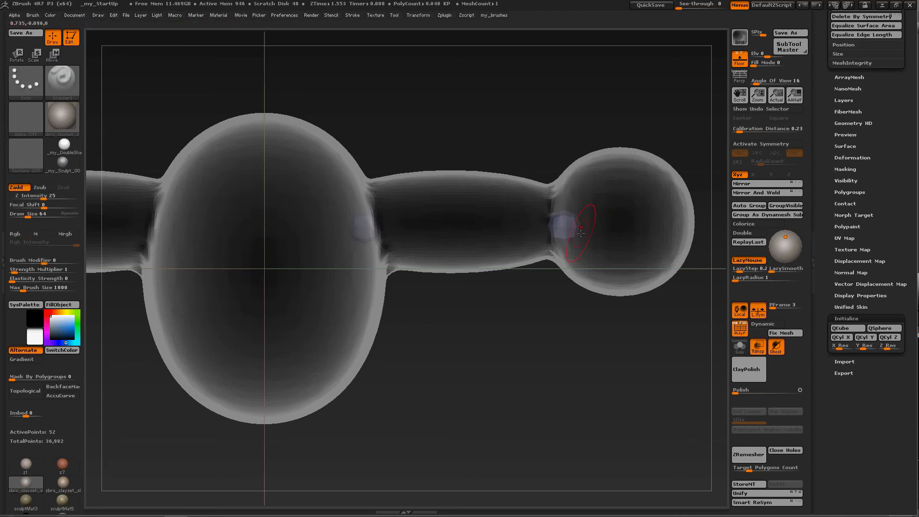
pyautogui.click(740, 348)
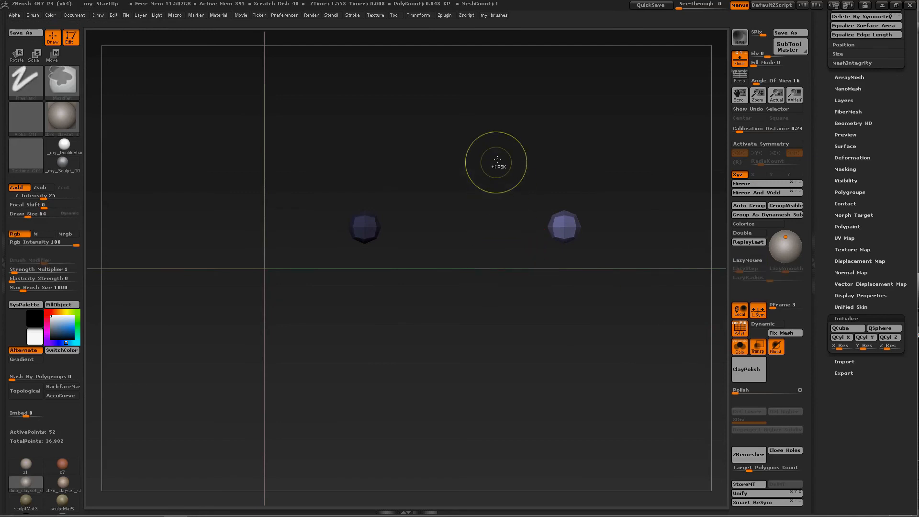
pyautogui.moveTo(509, 242)
pyautogui.mouseDown()
pyautogui.moveTo(516, 266)
pyautogui.moveTo(507, 257)
pyautogui.mouseUp()
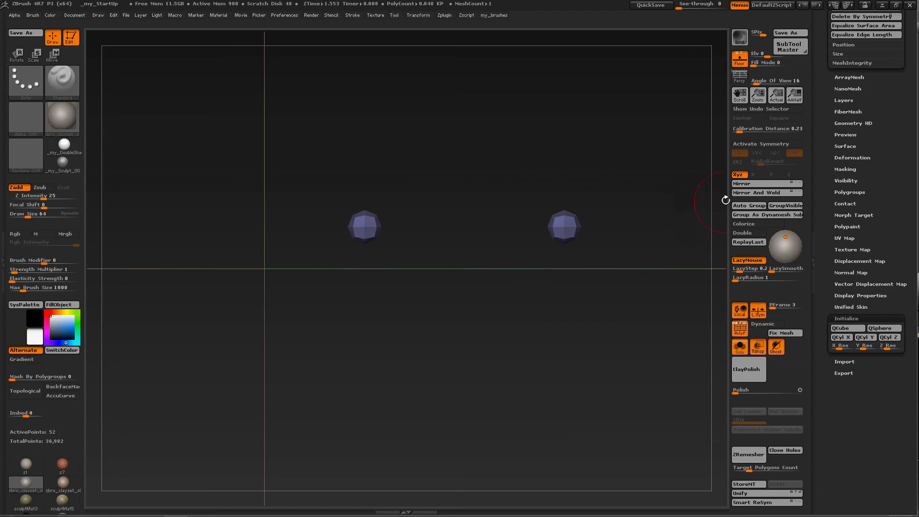
pyautogui.click(745, 206)
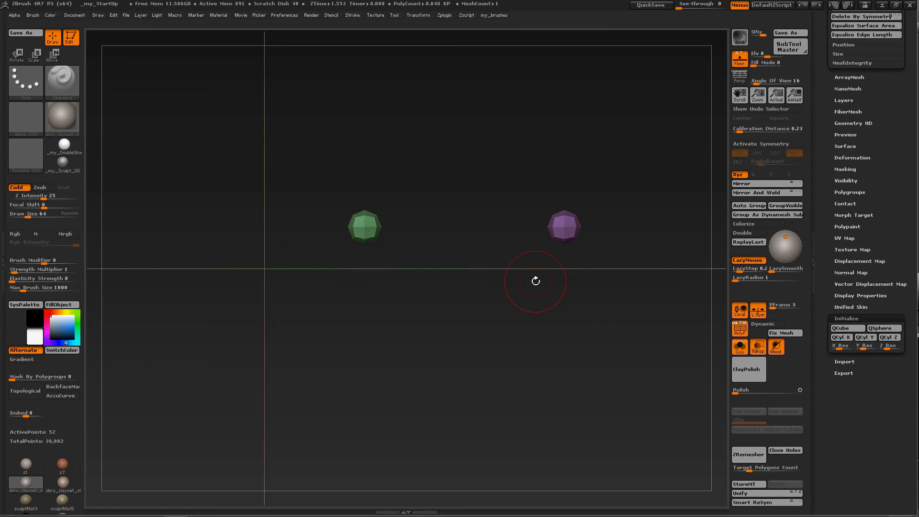
# Step: In Move mode, draw a horizontal transpose line about 0.38 units long between the green and purple marker spheres
pyautogui.press('w')
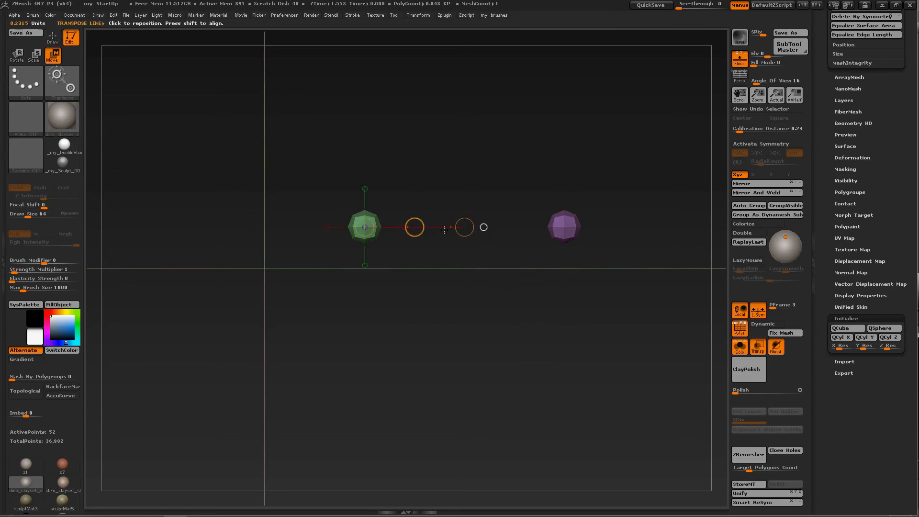
pyautogui.moveTo(420, 219); pyautogui.dragTo(461, 162)
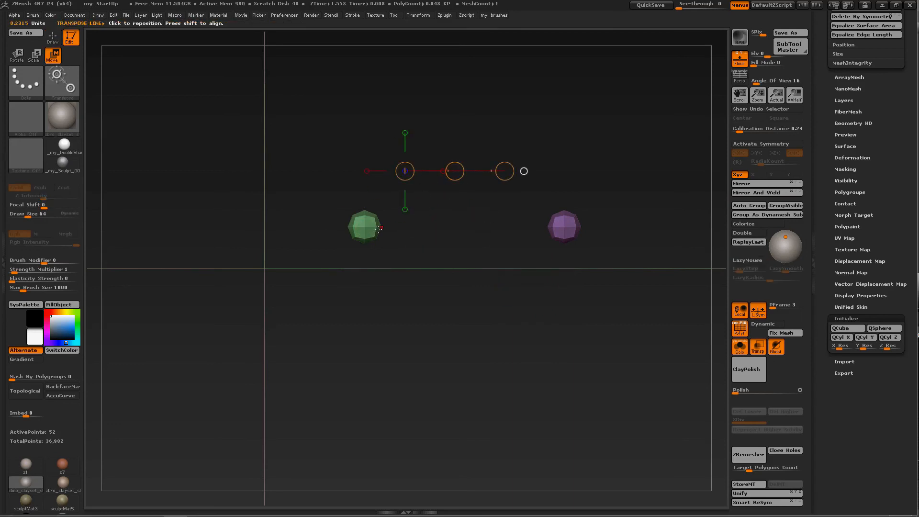
pyautogui.moveTo(382, 227); pyautogui.dragTo(543, 227)
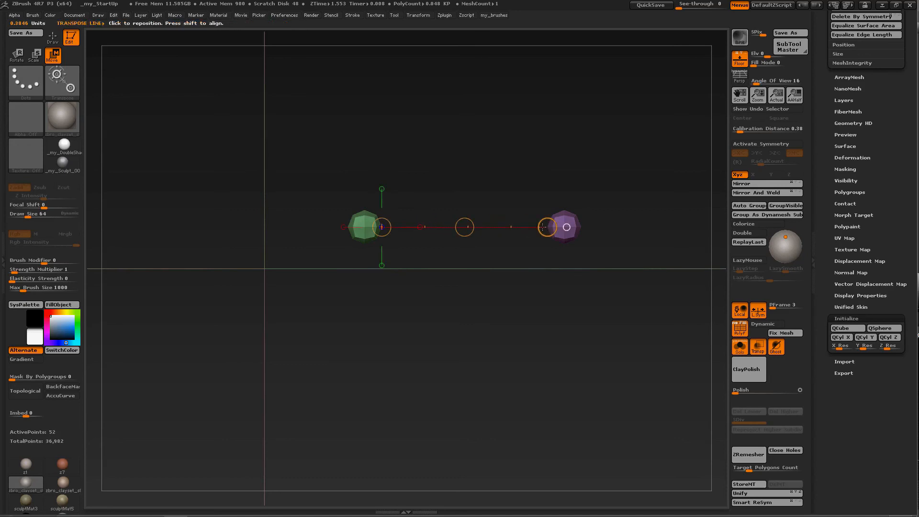
# Step: Leave Solo mode, turn off subtool transparency, and select the polygrouped body subtool
pyautogui.click(284, 15)
pyautogui.click(740, 346)
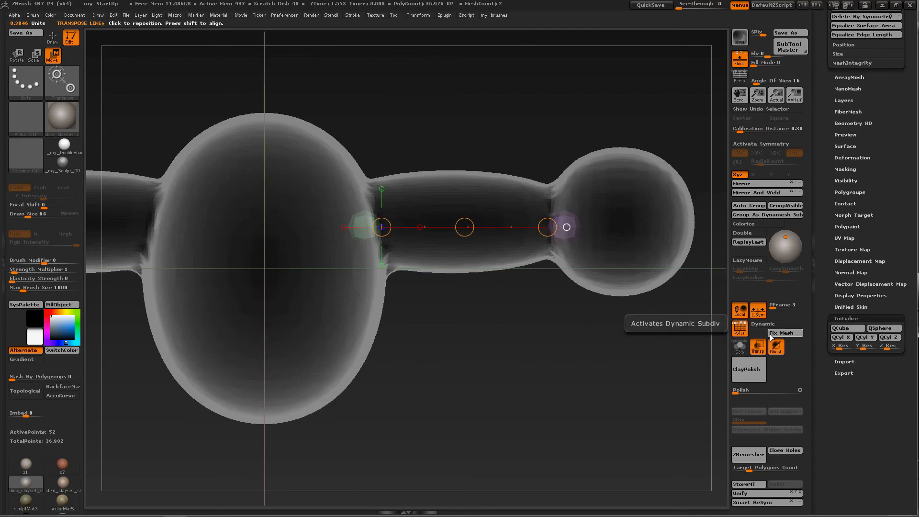
pyautogui.click(758, 346)
pyautogui.moveTo(830, 218); pyautogui.dragTo(843, 233)
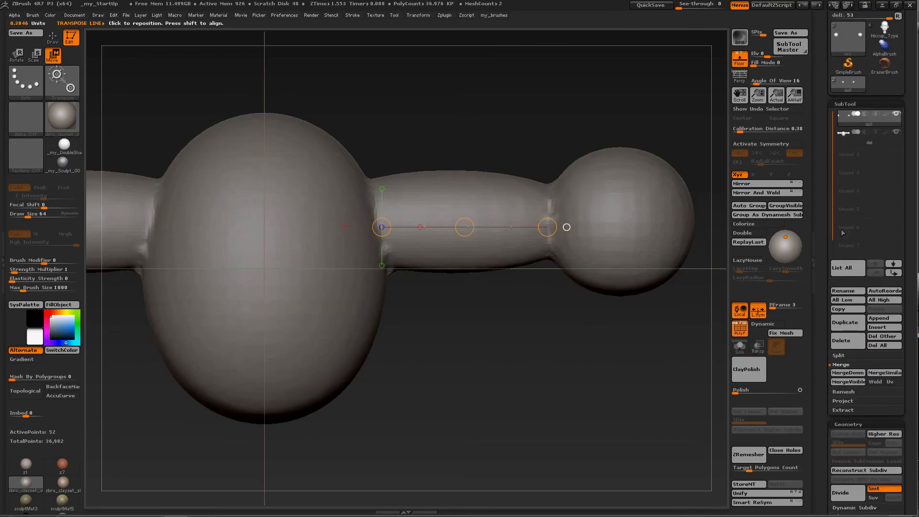
pyautogui.click(855, 135)
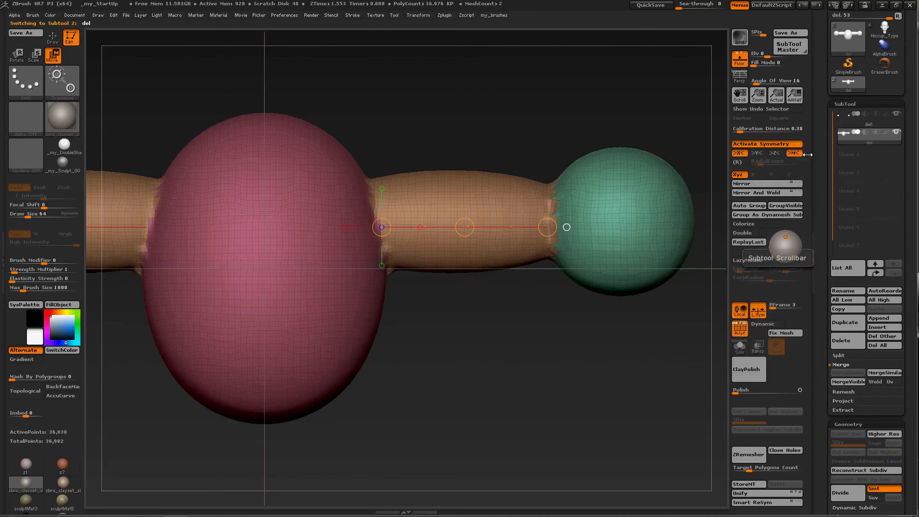
# Step: Draw a slanted transpose line about 0.20 units long from the arm's upper part past its edge
pyautogui.moveTo(518, 285); pyautogui.dragTo(512, 262)
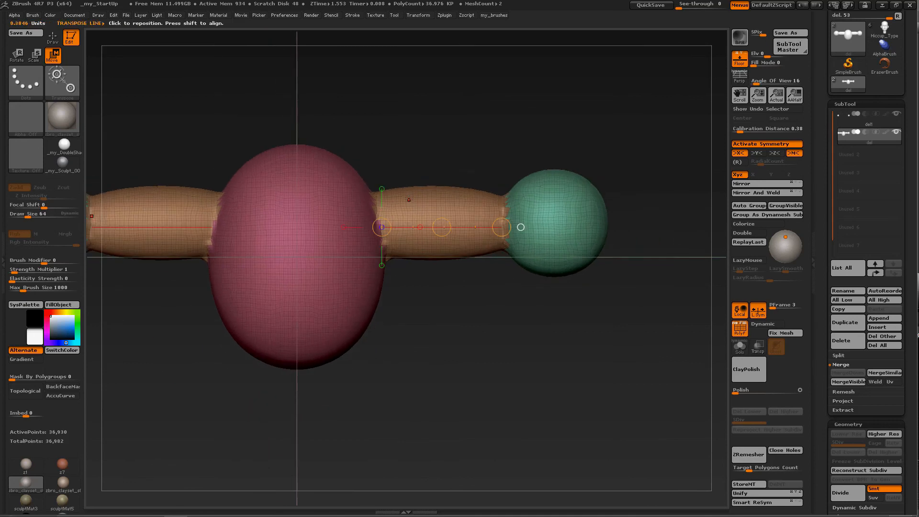
pyautogui.moveTo(409, 199); pyautogui.dragTo(467, 173)
# Step: Isolate the marker subtool, redraw the transpose line about 0.38 units long between its two spheres, and reselect the body subtool
pyautogui.click(843, 118)
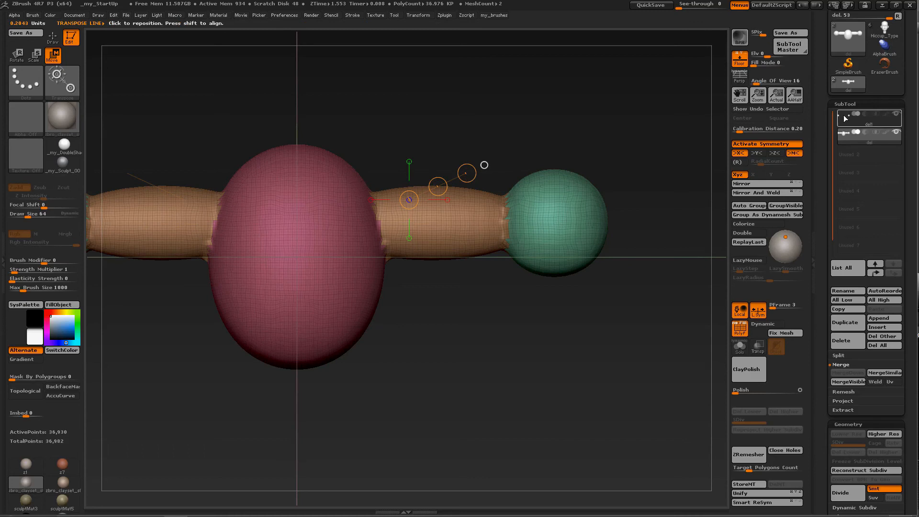
pyautogui.click(740, 345)
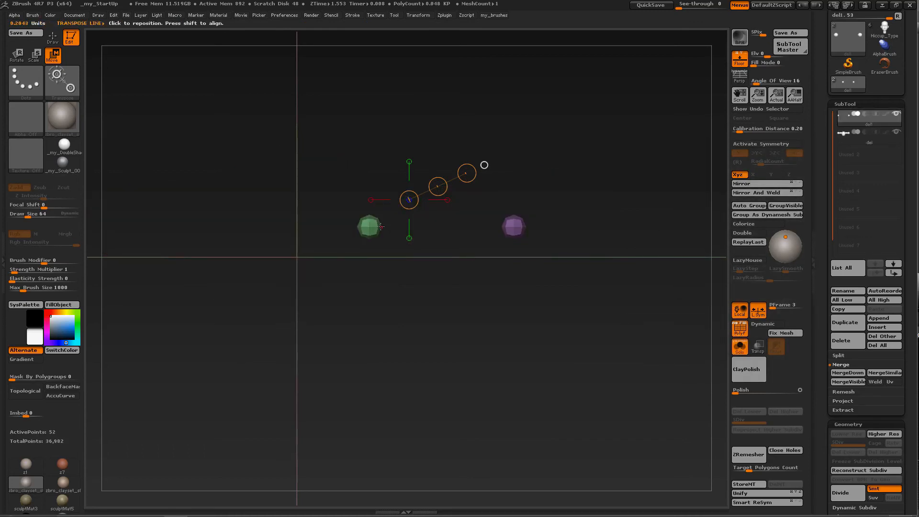
pyautogui.moveTo(380, 227); pyautogui.dragTo(396, 227)
pyautogui.keyDown('alt'); pyautogui.moveTo(419, 292); pyautogui.dragTo(375, 314); pyautogui.keyUp('alt')
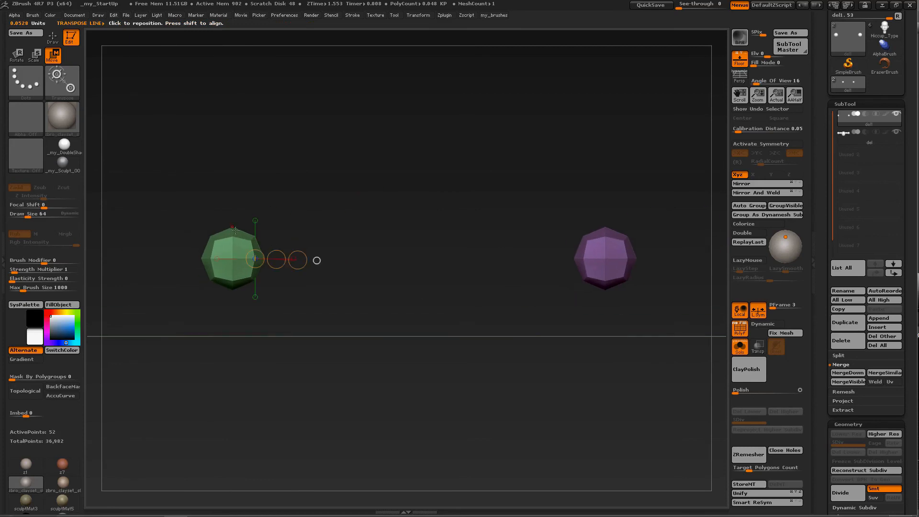
pyautogui.moveTo(235, 230); pyautogui.dragTo(243, 196)
pyautogui.moveTo(264, 259); pyautogui.dragTo(593, 258)
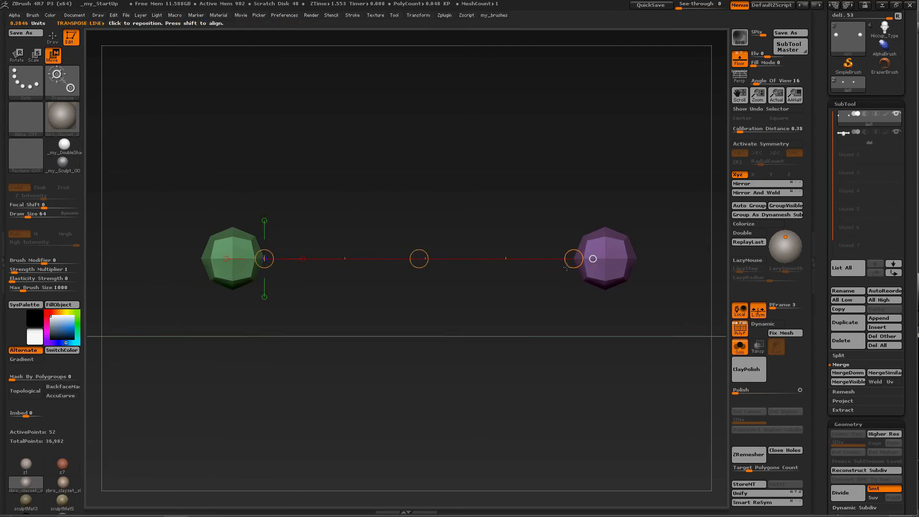
pyautogui.click(846, 133)
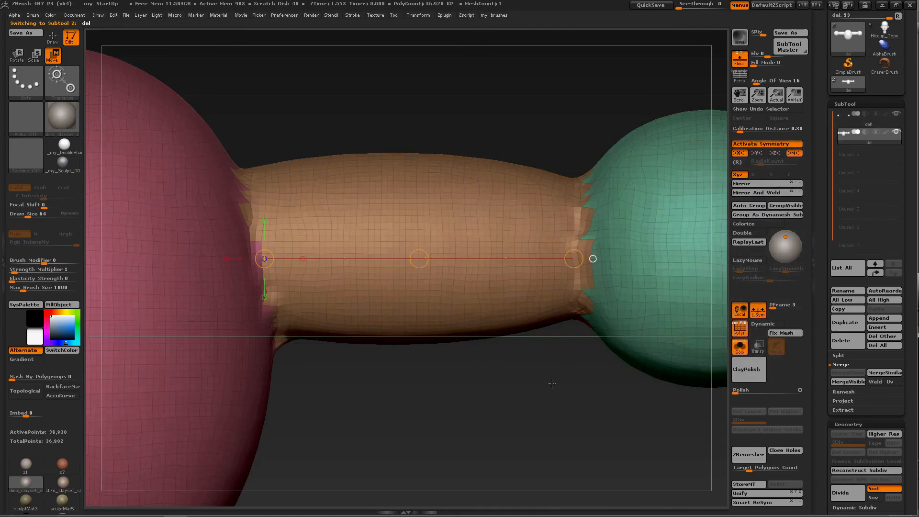
# Step: Select the marker subtool in Draw mode and give the purple sphere's inner-facing faces their own polygroup
pyautogui.keyDown('alt'); pyautogui.moveTo(547, 382); pyautogui.dragTo(509, 331); pyautogui.keyUp('alt')
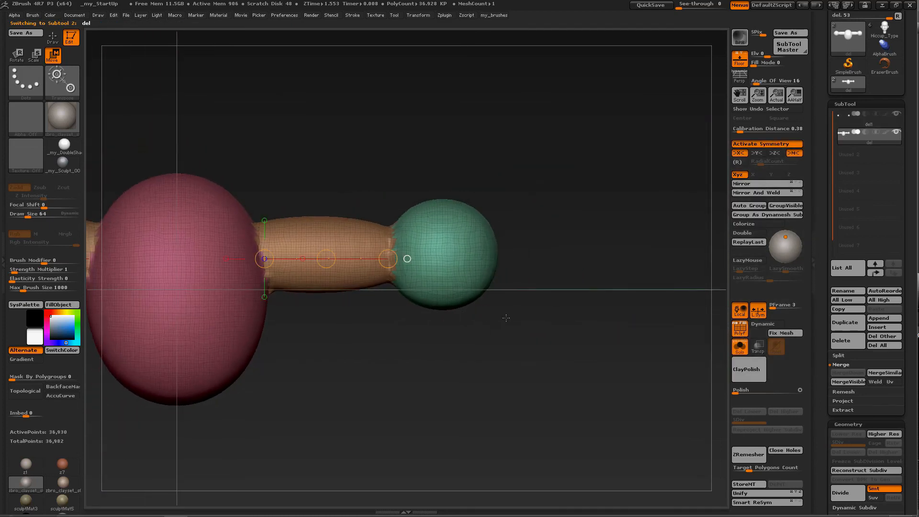
pyautogui.moveTo(541, 286)
pyautogui.mouseDown()
pyautogui.moveTo(540, 357)
pyautogui.moveTo(538, 291)
pyautogui.mouseUp()
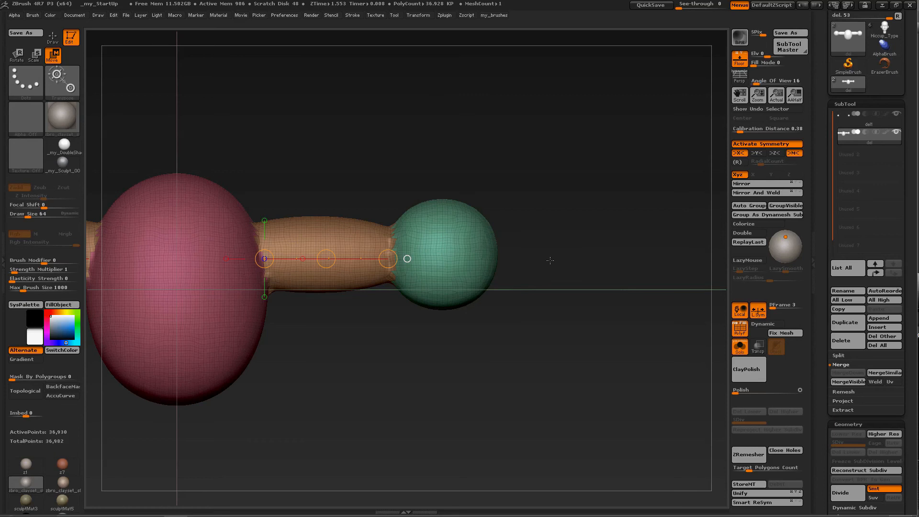
pyautogui.click(845, 118)
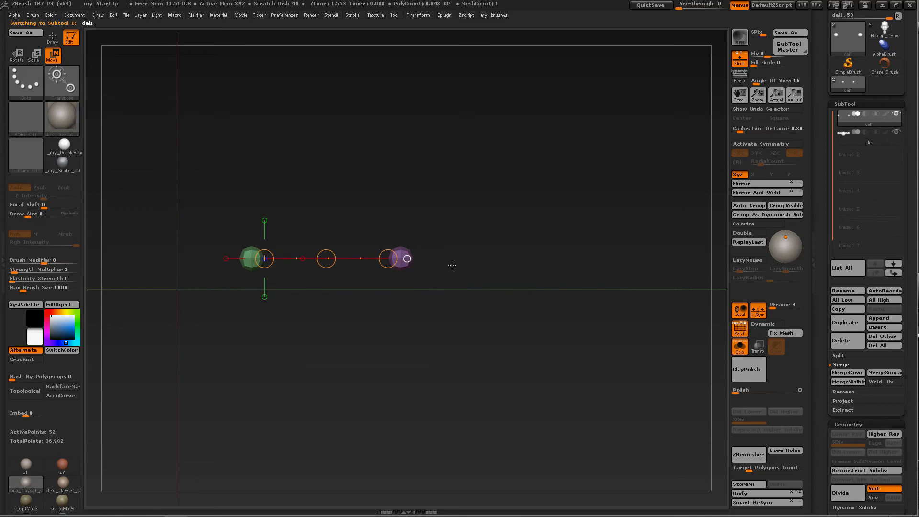
pyautogui.press('q')
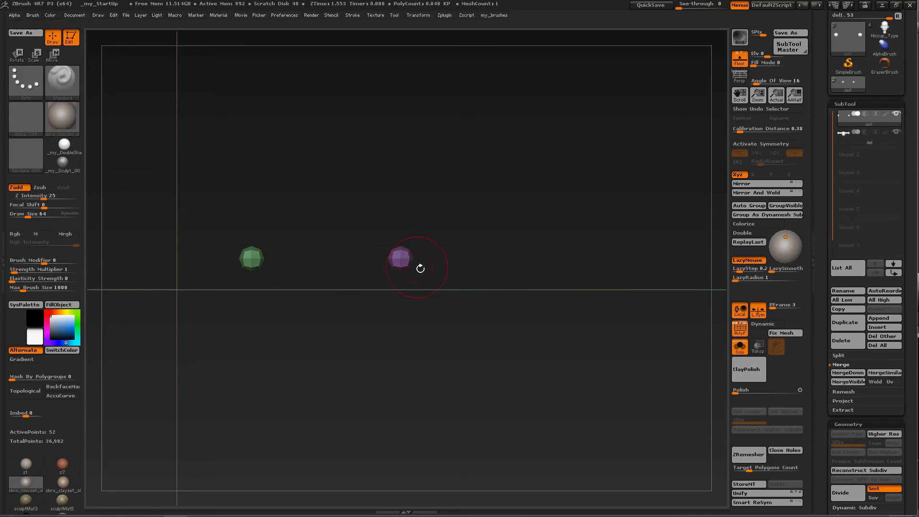
pyautogui.moveTo(421, 267)
pyautogui.keyDown('alt'); pyautogui.mouseDown()
pyautogui.moveTo(473, 261)
pyautogui.moveTo(475, 357)
pyautogui.mouseUp(); pyautogui.keyUp('alt')
pyautogui.keyDown('alt'); pyautogui.moveTo(490, 288); pyautogui.dragTo(554, 283); pyautogui.keyUp('alt')
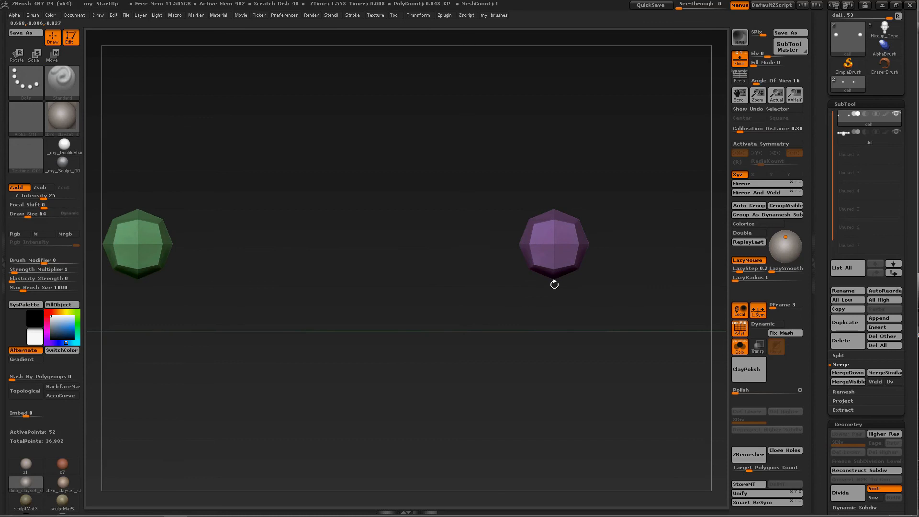
pyautogui.moveTo(500, 206)
pyautogui.keyDown('ctrl'); pyautogui.keyDown('shift'); pyautogui.mouseDown()
pyautogui.moveTo(532, 203)
pyautogui.moveTo(543, 215)
pyautogui.moveTo(530, 291)
pyautogui.mouseUp(); pyautogui.keyUp('shift'); pyautogui.keyUp('ctrl')
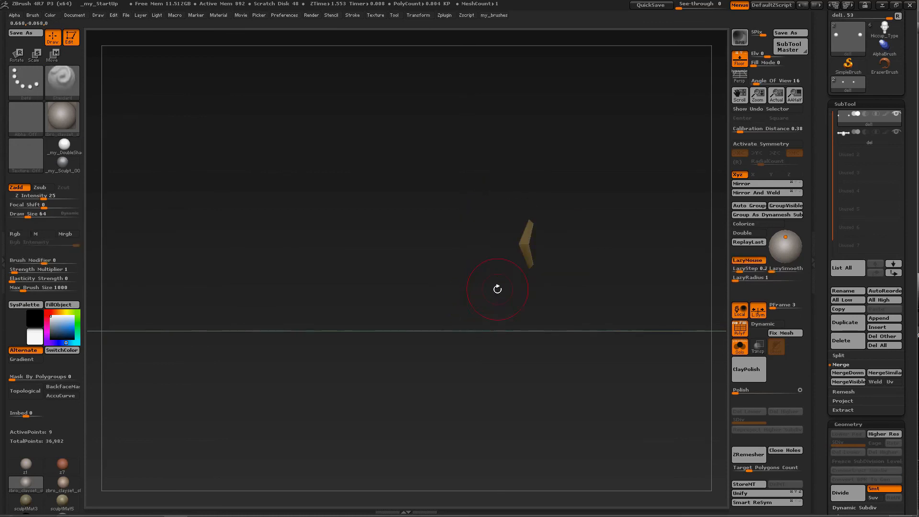
pyautogui.keyDown('ctrl'); pyautogui.keyDown('shift'); pyautogui.click(474, 295); pyautogui.keyUp('shift'); pyautogui.keyUp('ctrl')
# Step: Isolate the green marker sphere's inner-facing faces, assign them a separate polygroup, and unhide the rest of the subtool
pyautogui.keyDown('alt'); pyautogui.moveTo(468, 268); pyautogui.dragTo(539, 244); pyautogui.keyUp('alt')
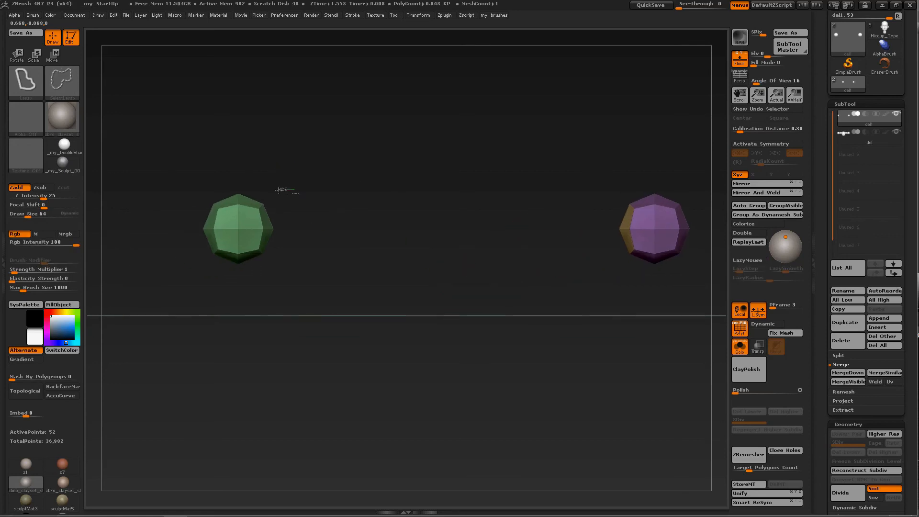
pyautogui.moveTo(297, 190)
pyautogui.keyDown('ctrl'); pyautogui.keyDown('shift'); pyautogui.mouseDown()
pyautogui.moveTo(257, 194)
pyautogui.moveTo(252, 269)
pyautogui.moveTo(262, 276)
pyautogui.mouseUp(); pyautogui.keyUp('shift'); pyautogui.keyUp('ctrl')
pyautogui.moveTo(288, 271)
pyautogui.mouseDown()
pyautogui.moveTo(381, 260)
pyautogui.moveTo(375, 251)
pyautogui.mouseUp()
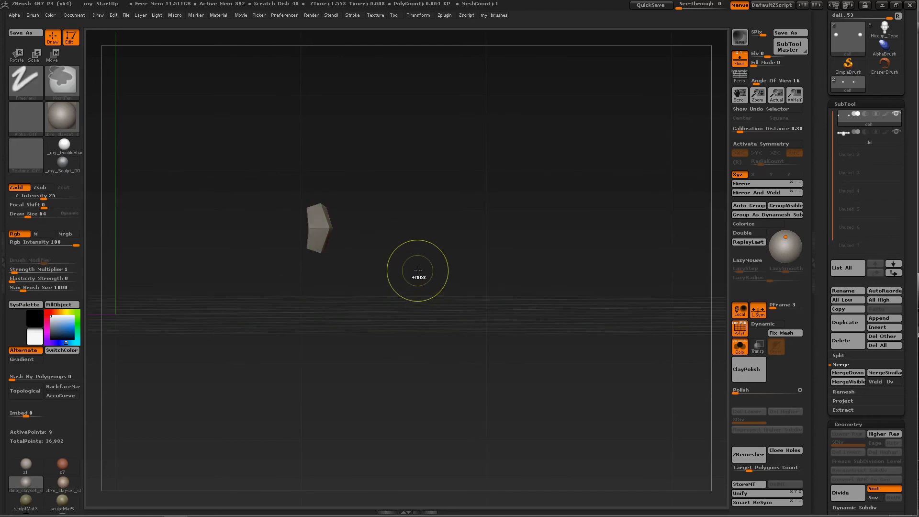
pyautogui.hotkey('ctrl', 'w')
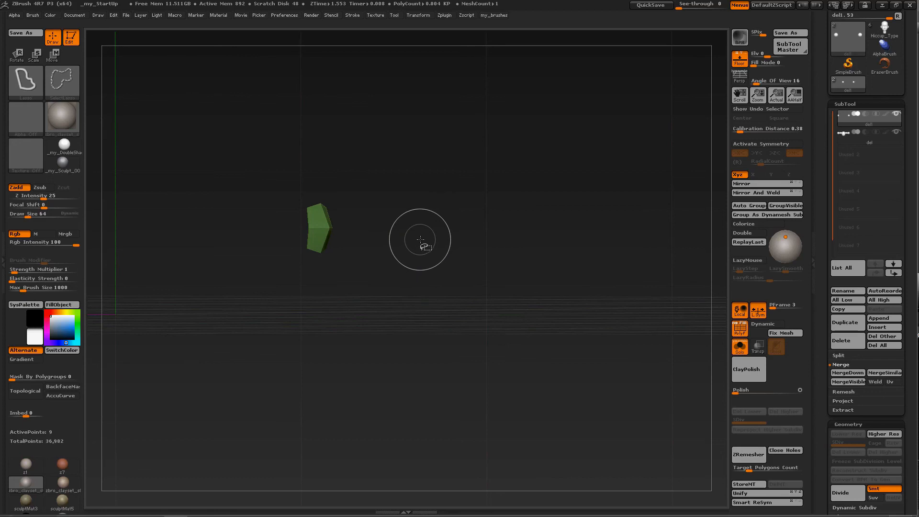
pyautogui.keyDown('ctrl'); pyautogui.keyDown('shift'); pyautogui.click(419, 242); pyautogui.keyUp('shift'); pyautogui.keyUp('ctrl')
pyautogui.hotkey('ctrl', 'z')
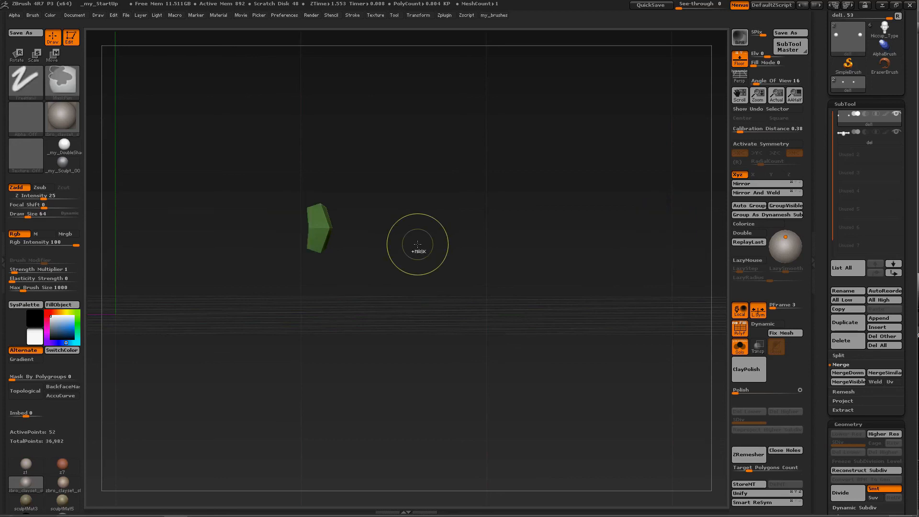
pyautogui.hotkey('ctrl', 'w')
pyautogui.hotkey('ctrl', 'w')
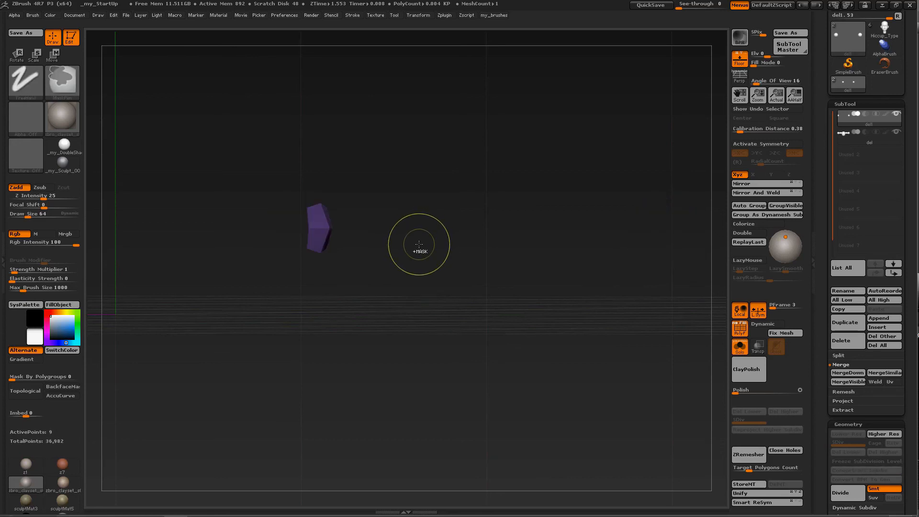
pyautogui.keyDown('ctrl'); pyautogui.keyDown('shift'); pyautogui.click(421, 243); pyautogui.keyUp('shift'); pyautogui.keyUp('ctrl')
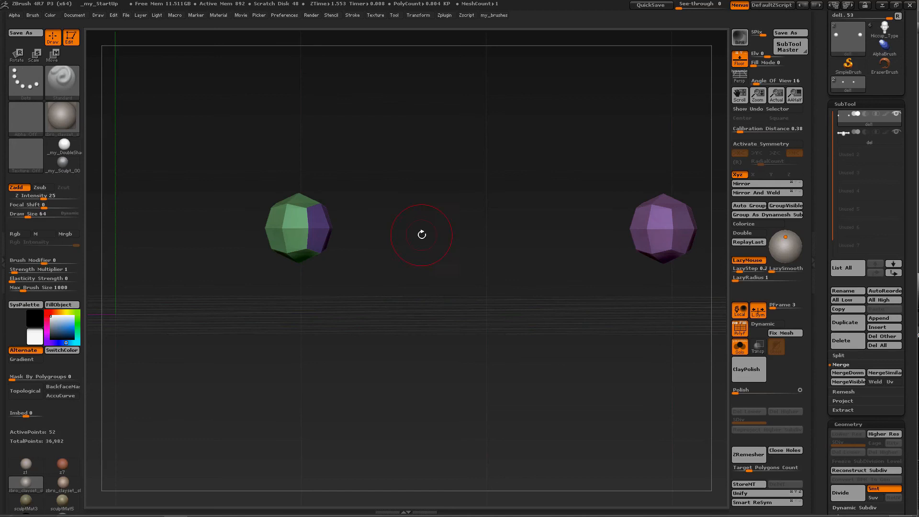
# Step: Check the two inner-facing polygroups by hiding and isolating them, and restore full visibility of the marker subtool
pyautogui.moveTo(421, 234)
pyautogui.keyDown('shift'); pyautogui.mouseDown()
pyautogui.moveTo(429, 238)
pyautogui.moveTo(406, 234)
pyautogui.mouseUp(); pyautogui.keyUp('shift')
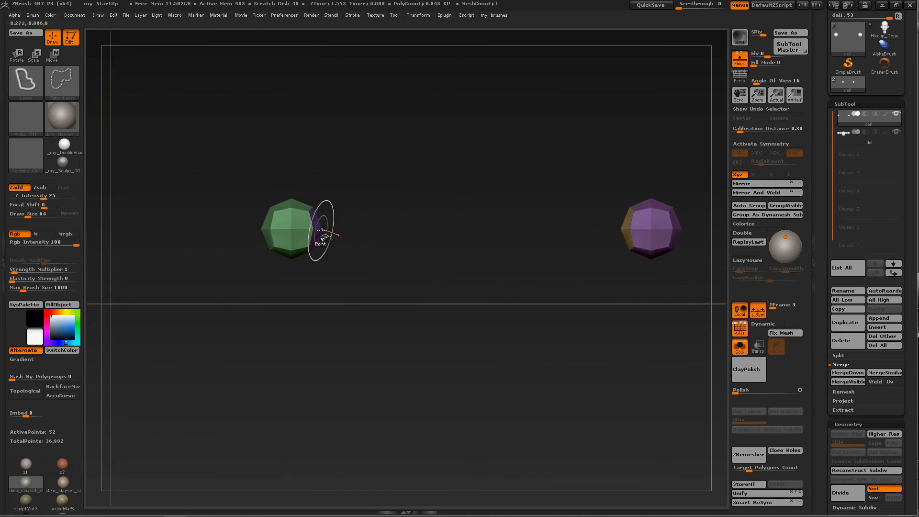
pyautogui.keyDown('ctrl'); pyautogui.keyDown('shift'); pyautogui.click(319, 230); pyautogui.keyUp('shift'); pyautogui.keyUp('ctrl')
pyautogui.keyDown('ctrl'); pyautogui.keyDown('shift'); pyautogui.click(476, 280); pyautogui.keyUp('shift'); pyautogui.keyUp('ctrl')
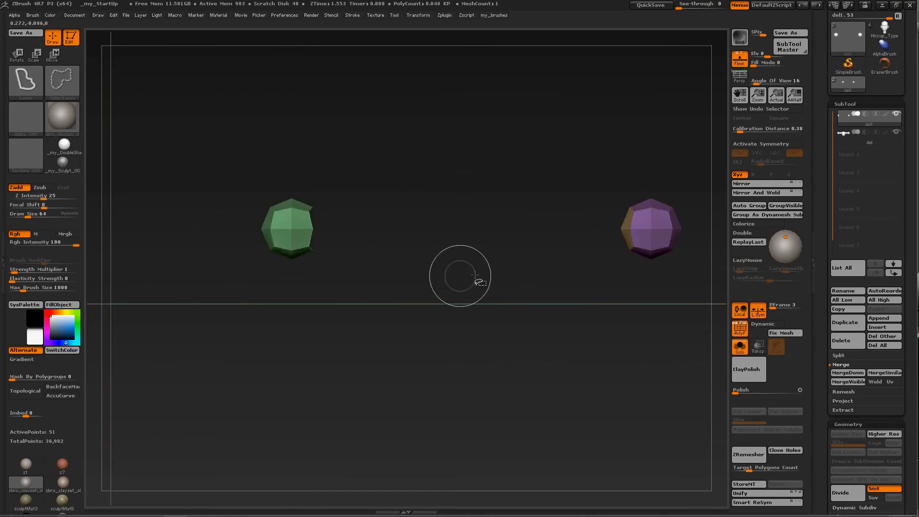
pyautogui.keyDown('ctrl'); pyautogui.keyDown('shift'); pyautogui.click(622, 229); pyautogui.keyUp('shift'); pyautogui.keyUp('ctrl')
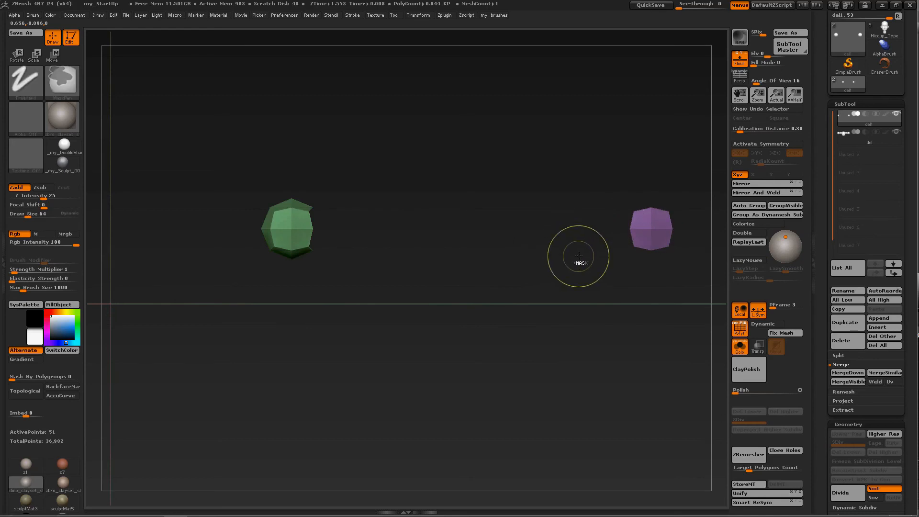
pyautogui.hotkey('ctrl', 'z')
pyautogui.moveTo(586, 237); pyautogui.dragTo(510, 235)
pyautogui.keyDown('ctrl'); pyautogui.keyDown('shift'); pyautogui.click(623, 229); pyautogui.keyUp('shift'); pyautogui.keyUp('ctrl')
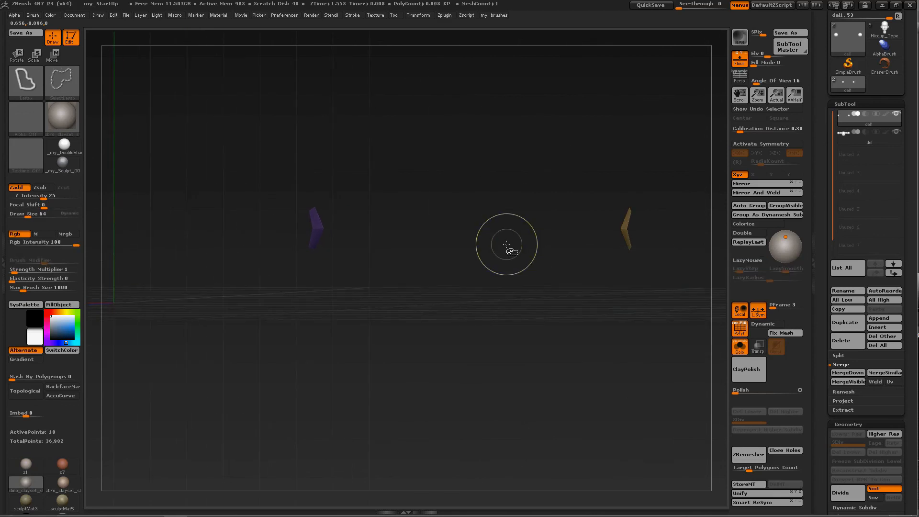
pyautogui.keyDown('ctrl'); pyautogui.keyDown('shift'); pyautogui.click(506, 249); pyautogui.keyUp('shift'); pyautogui.keyUp('ctrl')
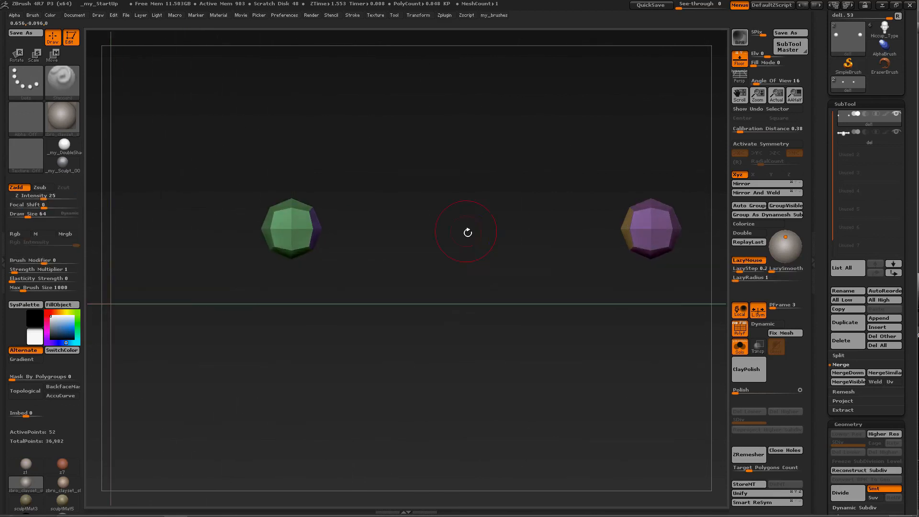
# Step: In Move mode, draw a horizontal transpose line about 0.38 units long between the spheres' inner faces, and select the body subtool
pyautogui.press('w')
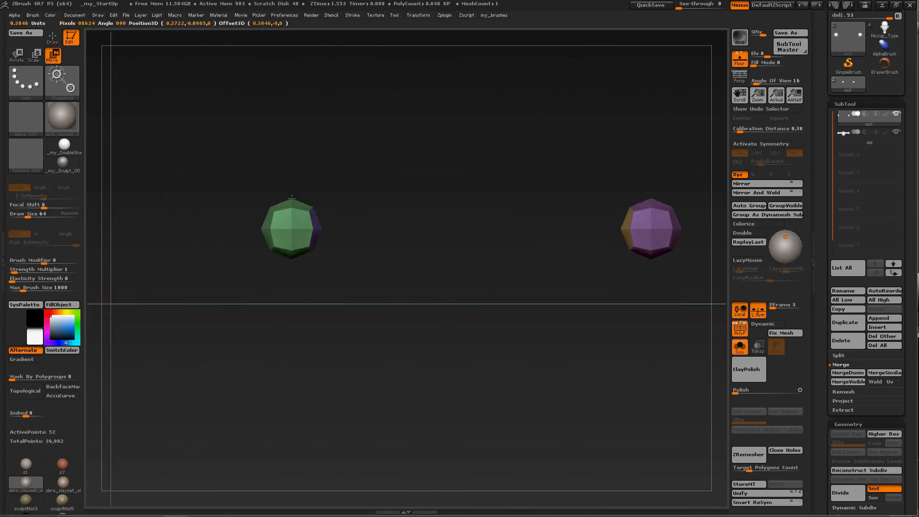
pyautogui.click(290, 196)
pyautogui.moveTo(320, 228); pyautogui.dragTo(614, 229)
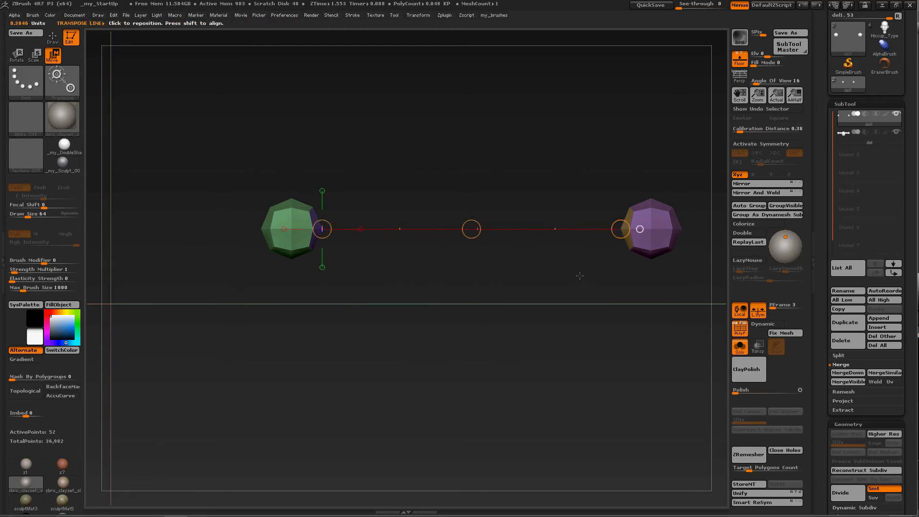
pyautogui.keyDown('alt'); pyautogui.moveTo(542, 270); pyautogui.dragTo(499, 237); pyautogui.keyUp('alt')
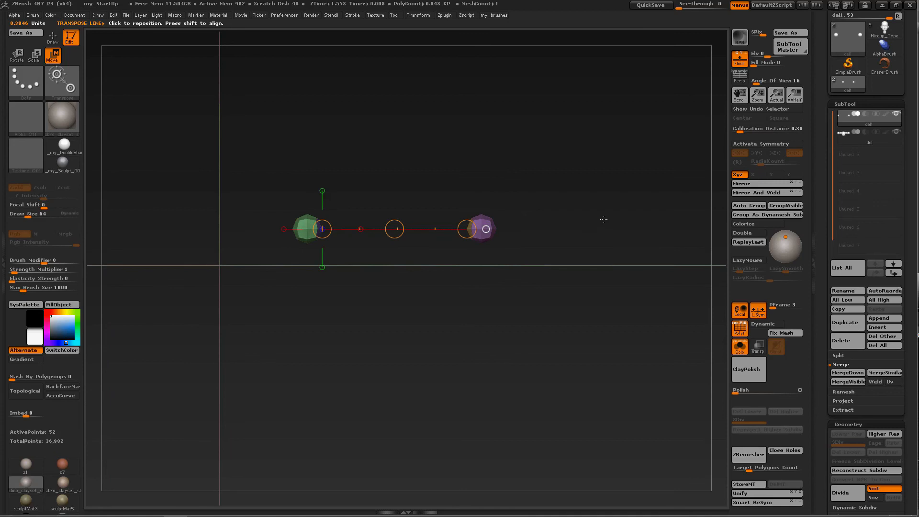
pyautogui.click(845, 134)
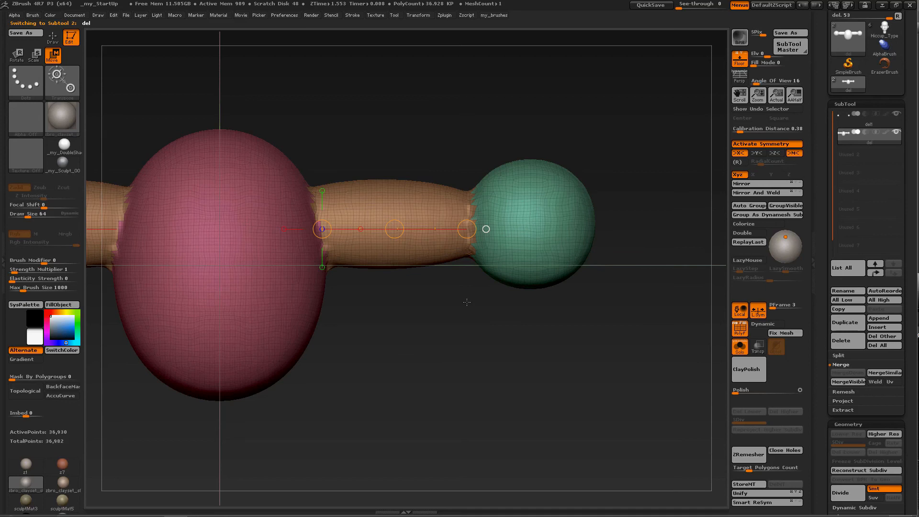
# Step: Reselect the body subtool via the marker subtool and rotate it symmetrically about the transpose line's start so the arms slope upward
pyautogui.press('q')
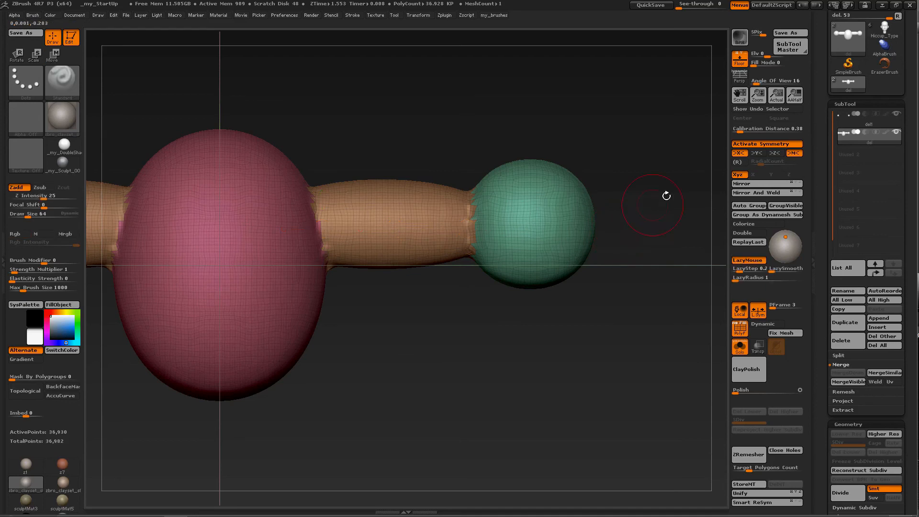
pyautogui.click(844, 120)
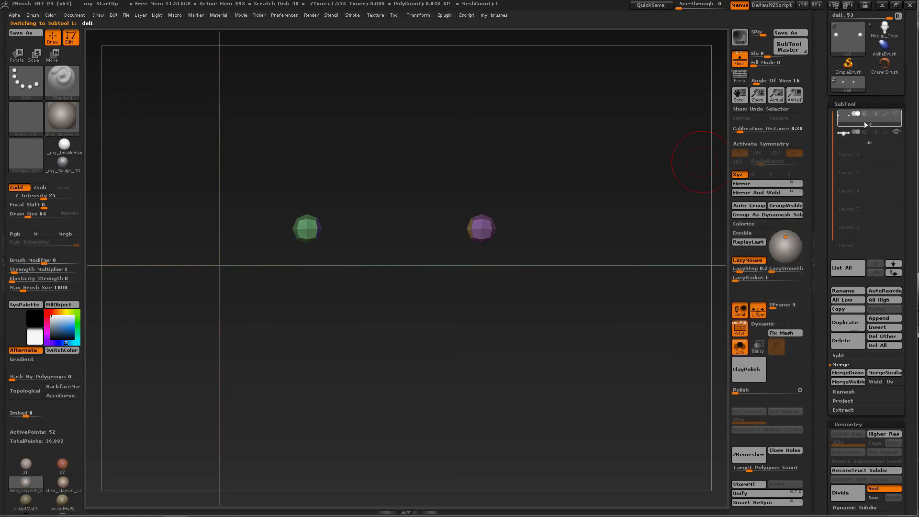
pyautogui.click(844, 132)
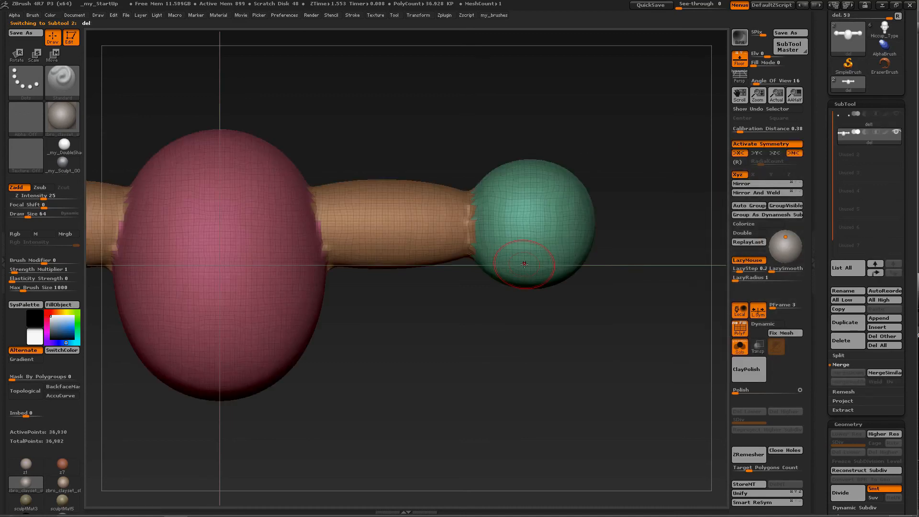
pyautogui.press('r')
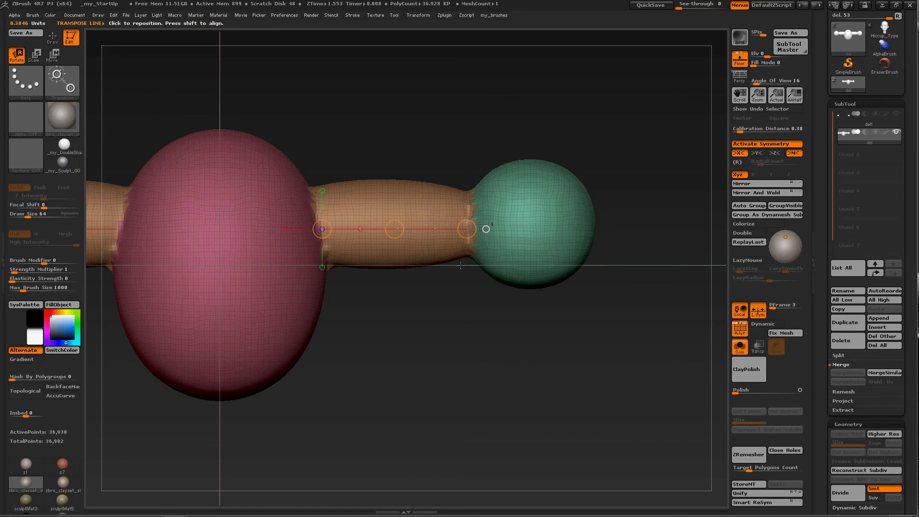
pyautogui.moveTo(461, 229); pyautogui.dragTo(424, 167)
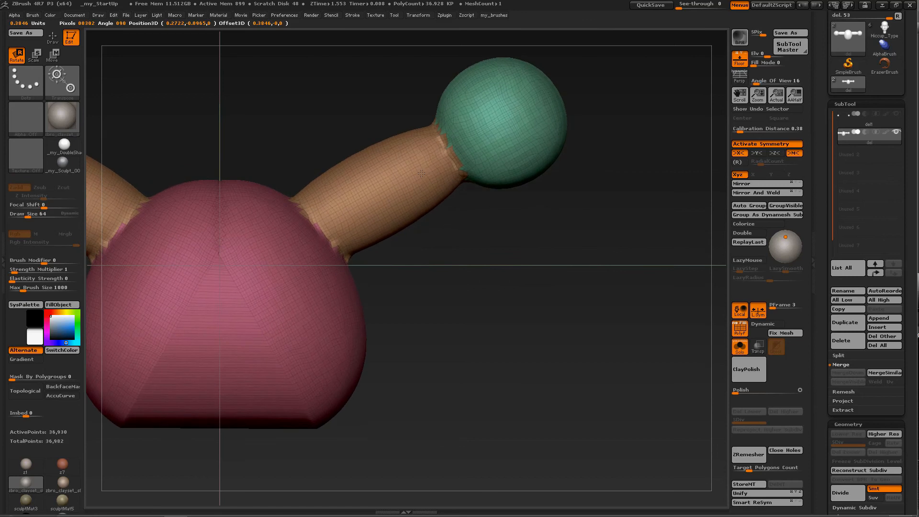
# Step: Leave Solo mode and show the marker subtool alongside the rotated body
pyautogui.click(740, 348)
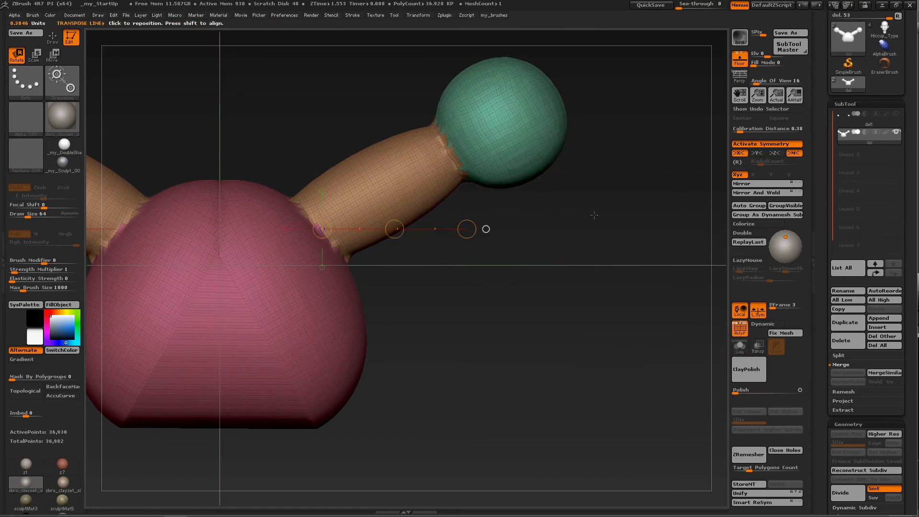
pyautogui.moveTo(467, 229)
pyautogui.mouseDown()
pyautogui.moveTo(459, 216)
pyautogui.moveTo(466, 231)
pyautogui.mouseUp()
pyautogui.keyDown('alt'); pyautogui.moveTo(534, 240); pyautogui.dragTo(527, 216); pyautogui.keyUp('alt')
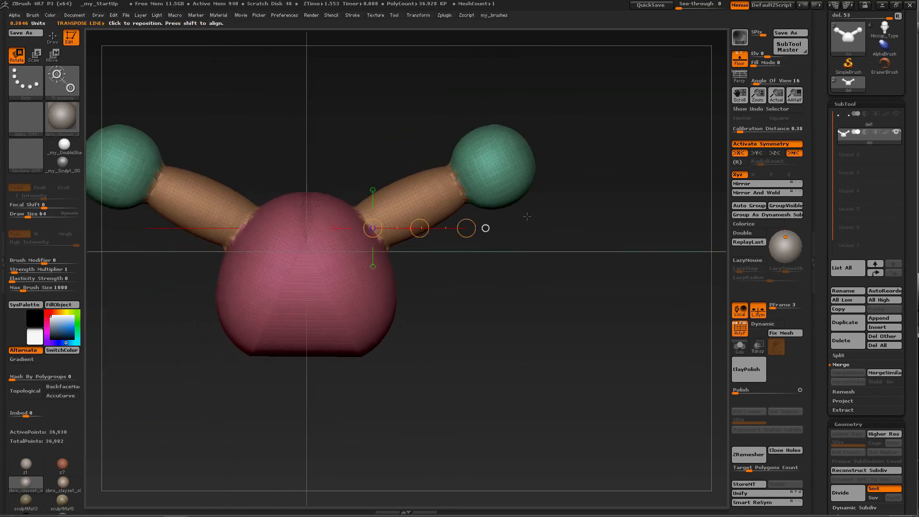
pyautogui.click(897, 115)
pyautogui.keyDown('alt'); pyautogui.moveTo(506, 270); pyautogui.dragTo(521, 329); pyautogui.keyUp('alt')
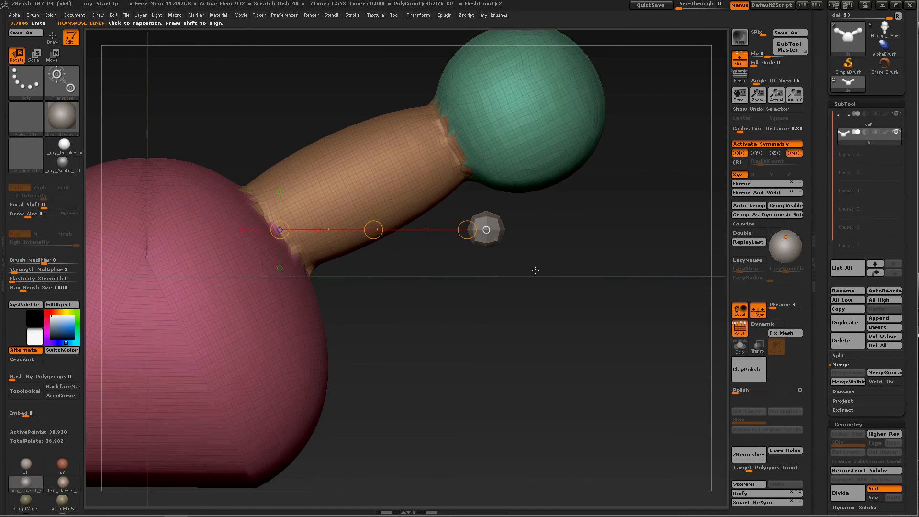
pyautogui.keyDown('alt'); pyautogui.moveTo(535, 269); pyautogui.dragTo(485, 237); pyautogui.keyUp('alt')
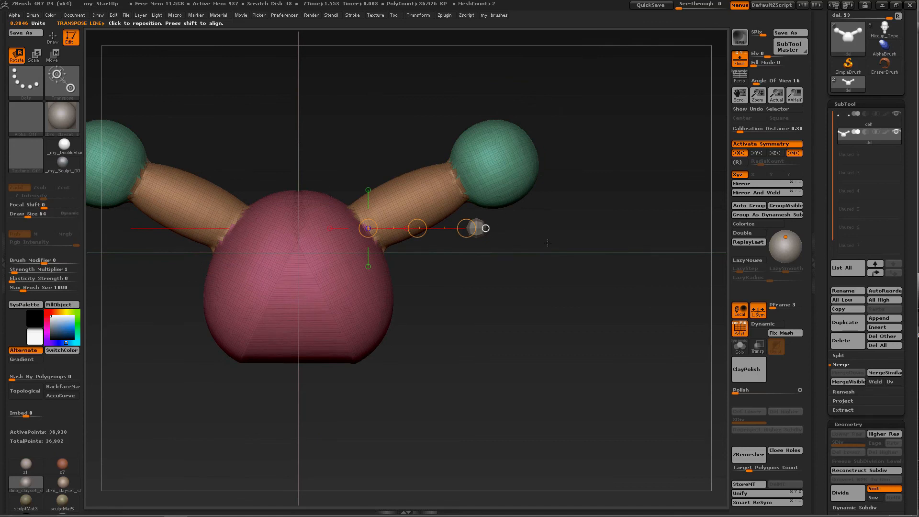
pyautogui.moveTo(846, 139)
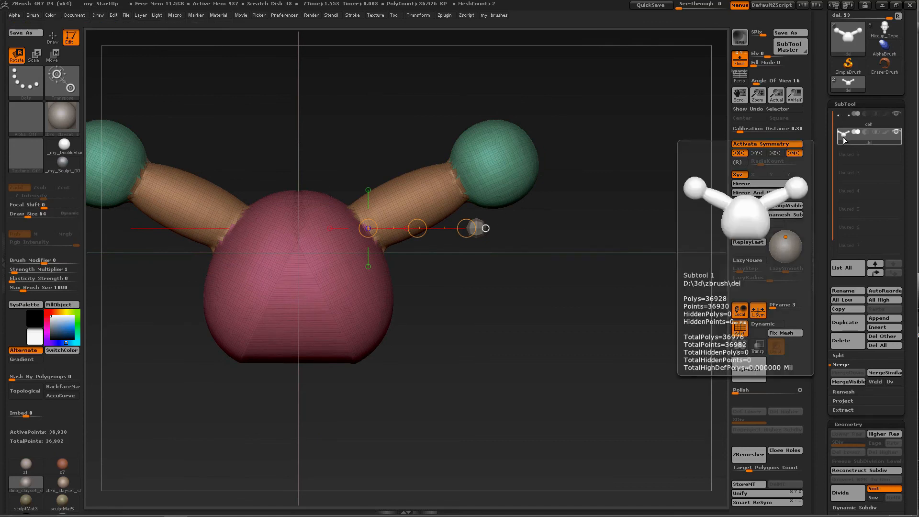
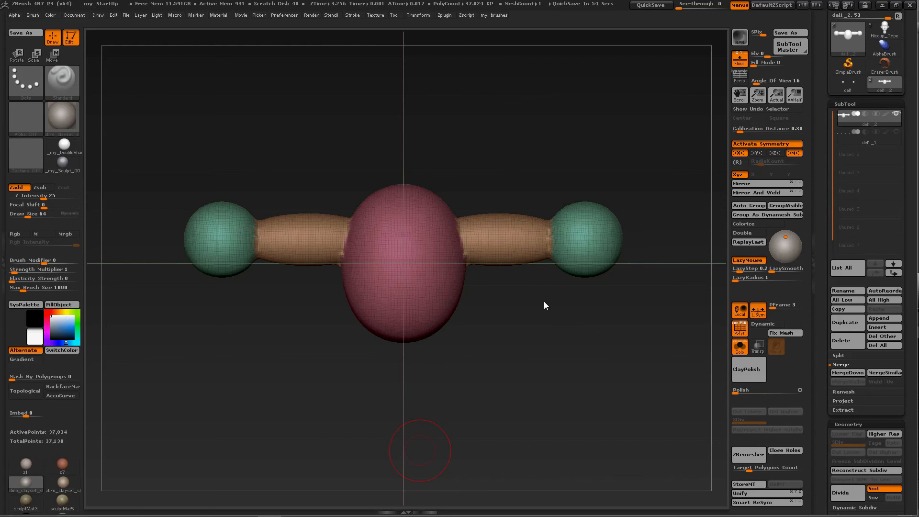
# Step: View the transpose line on the straight-armed body in Rotate mode and return to Draw mode
pyautogui.moveTo(544, 302); pyautogui.dragTo(545, 306)
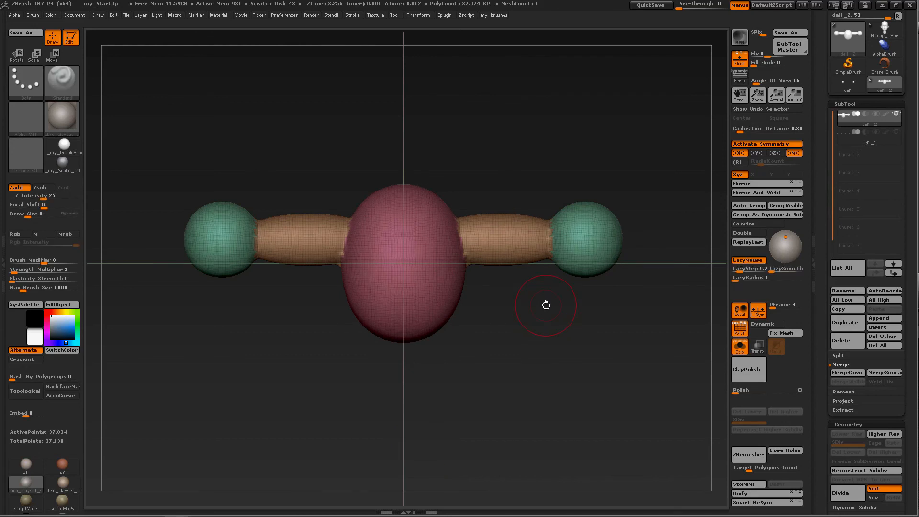
pyautogui.press('r')
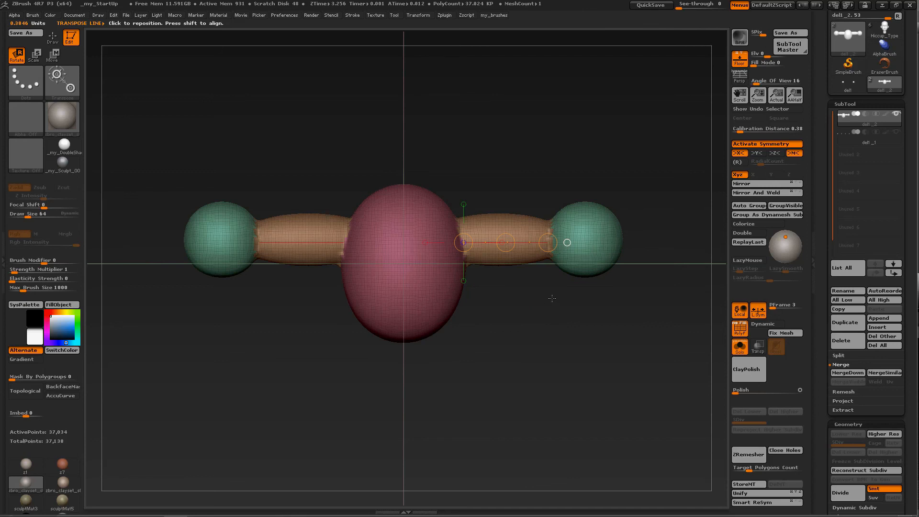
pyautogui.press('q')
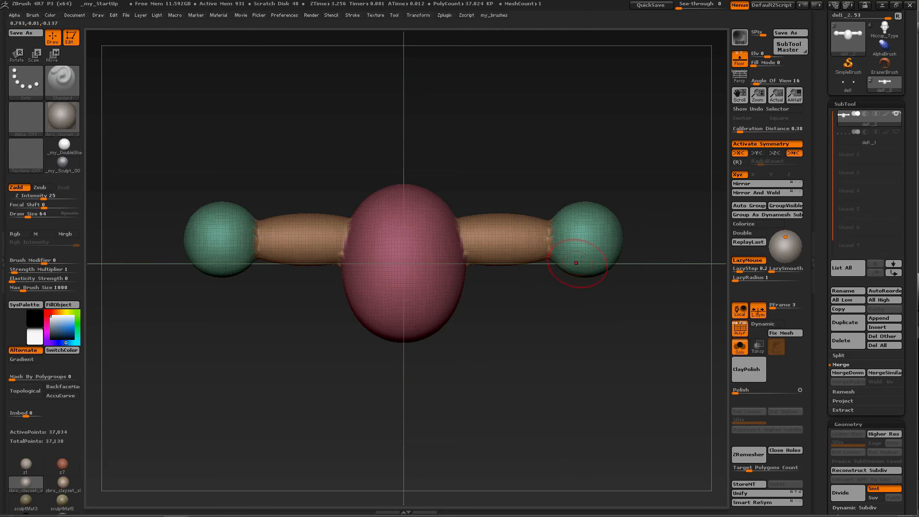
# Step: Hide the hand, arm and torso polygroups so only the small marker spheres remain
pyautogui.keyDown('ctrl'); pyautogui.keyDown('shift'); pyautogui.click(599, 229); pyautogui.keyUp('shift'); pyautogui.keyUp('ctrl')
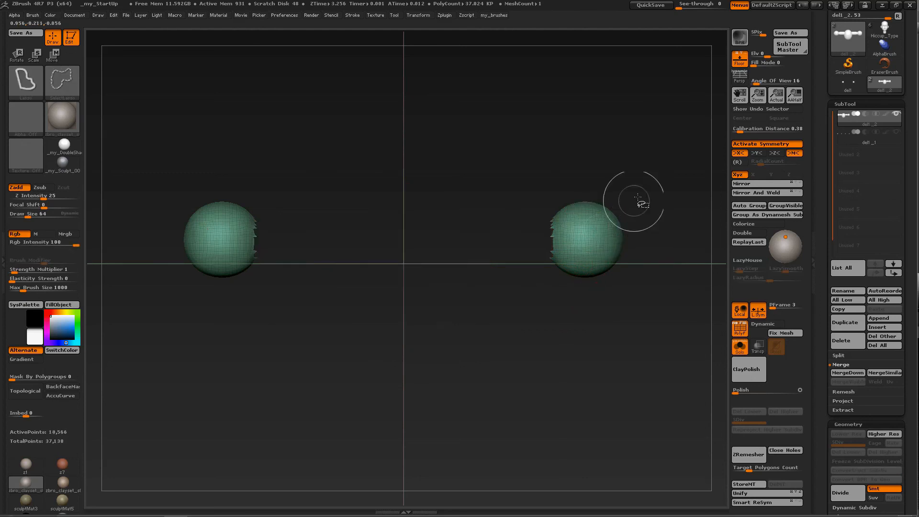
pyautogui.keyDown('ctrl'); pyautogui.keyDown('shift'); pyautogui.moveTo(637, 199); pyautogui.dragTo(643, 210); pyautogui.keyUp('shift'); pyautogui.keyUp('ctrl')
pyautogui.keyDown('ctrl'); pyautogui.keyDown('shift'); pyautogui.click(518, 230); pyautogui.keyUp('shift'); pyautogui.keyUp('ctrl')
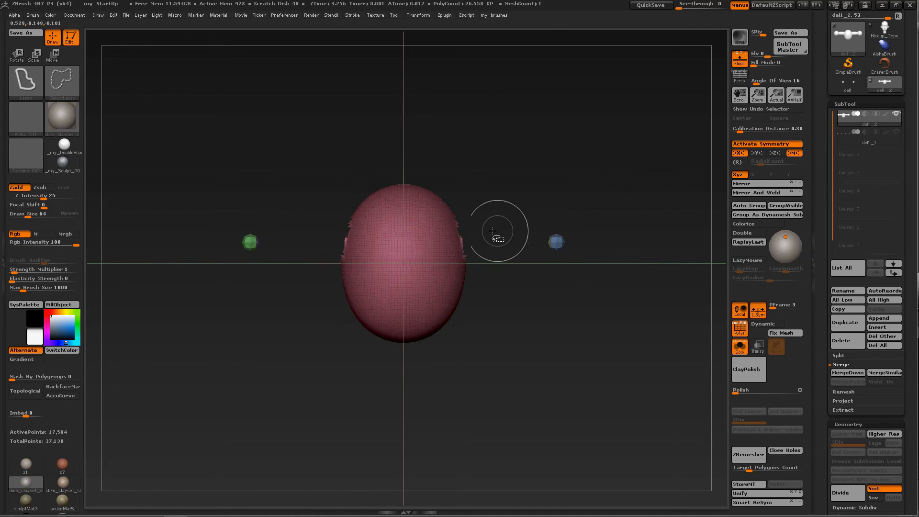
pyautogui.keyDown('ctrl'); pyautogui.keyDown('shift'); pyautogui.click(444, 260); pyautogui.keyUp('shift'); pyautogui.keyUp('ctrl')
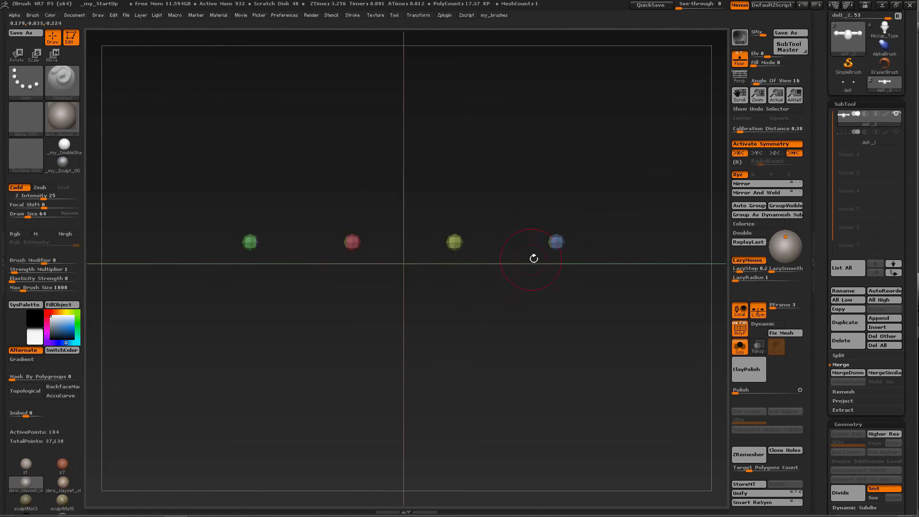
pyautogui.moveTo(552, 252)
pyautogui.keyDown('alt'); pyautogui.mouseDown()
pyautogui.moveTo(554, 291)
pyautogui.moveTo(538, 347)
pyautogui.mouseUp(); pyautogui.keyUp('alt')
pyautogui.keyDown('alt'); pyautogui.moveTo(542, 296); pyautogui.dragTo(565, 297); pyautogui.keyUp('alt')
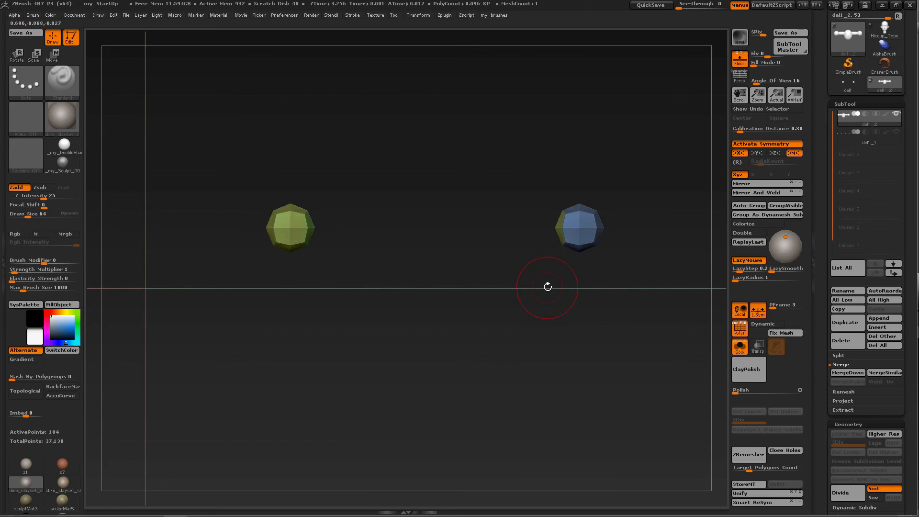
# Step: In Rotate mode, draw a horizontal transpose line about 0.38 units long between the yellow and blue markers, and show the whole mesh again
pyautogui.press('r')
pyautogui.moveTo(430, 223); pyautogui.dragTo(454, 169)
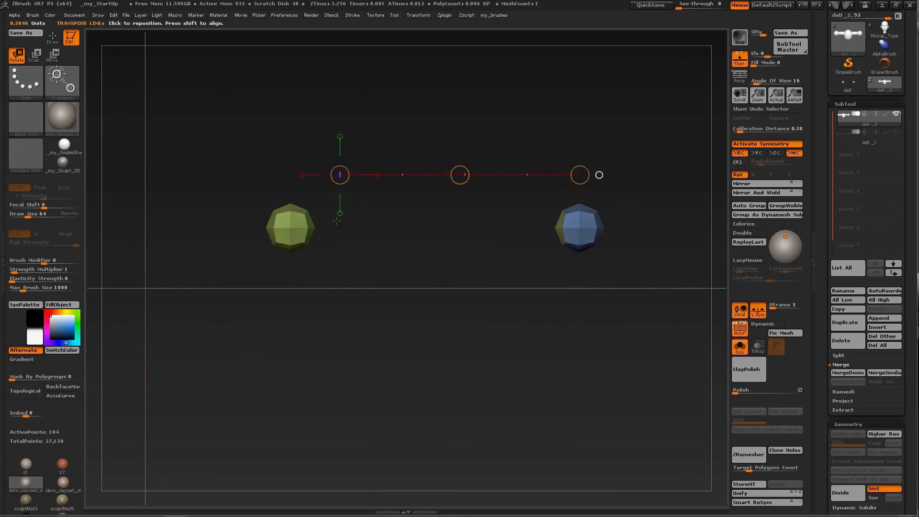
pyautogui.moveTo(315, 227); pyautogui.dragTo(555, 228)
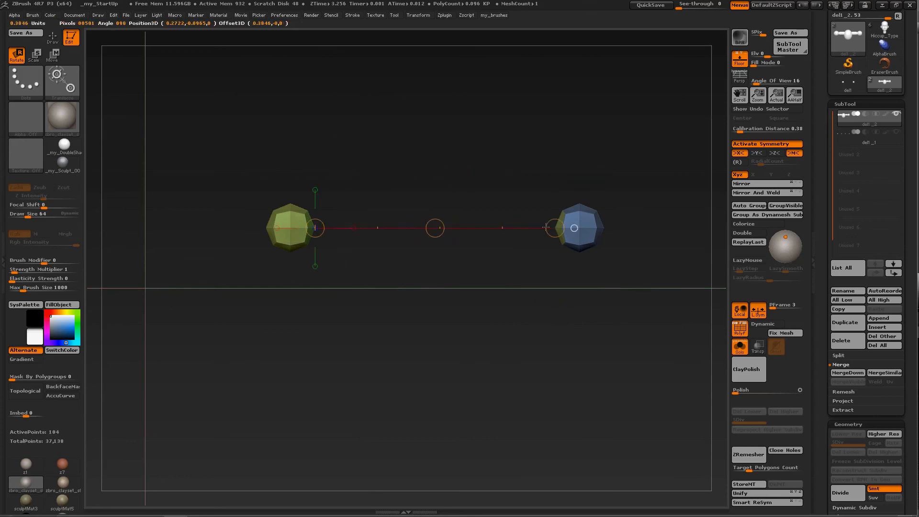
pyautogui.keyDown('ctrl'); pyautogui.keyDown('shift'); pyautogui.click(516, 314); pyautogui.keyUp('shift'); pyautogui.keyUp('ctrl')
pyautogui.moveTo(514, 304)
pyautogui.keyDown('alt'); pyautogui.mouseDown()
pyautogui.moveTo(451, 304)
pyautogui.moveTo(568, 296)
pyautogui.moveTo(585, 307)
pyautogui.mouseUp(); pyautogui.keyUp('alt')
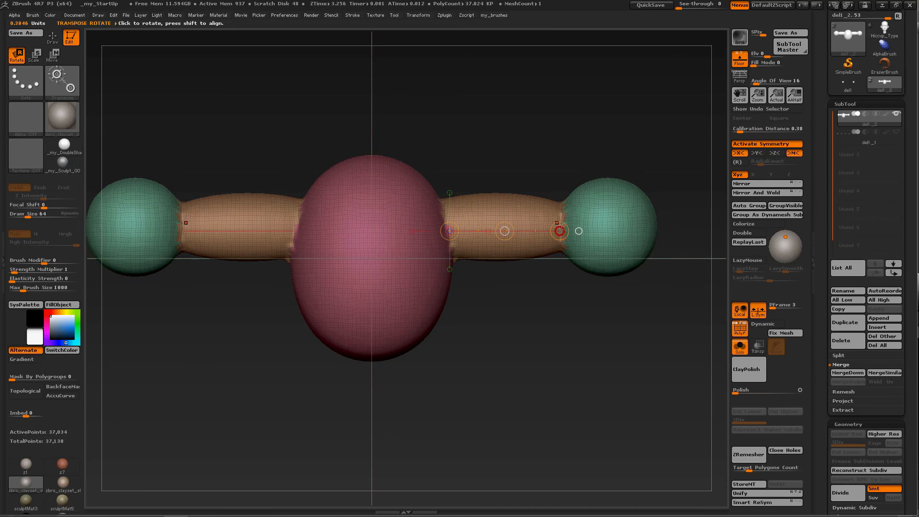
# Step: Try rotating the mesh from the outer end of the transpose line and undo the rotation
pyautogui.moveTo(560, 231); pyautogui.dragTo(528, 270)
pyautogui.hotkey('ctrl', 'z')
pyautogui.moveTo(559, 231); pyautogui.dragTo(554, 205)
# Step: Relocate the transpose line to the torso and the hand sphere, undo the resulting mesh changes, and return to Draw mode
pyautogui.moveTo(506, 225); pyautogui.dragTo(461, 304)
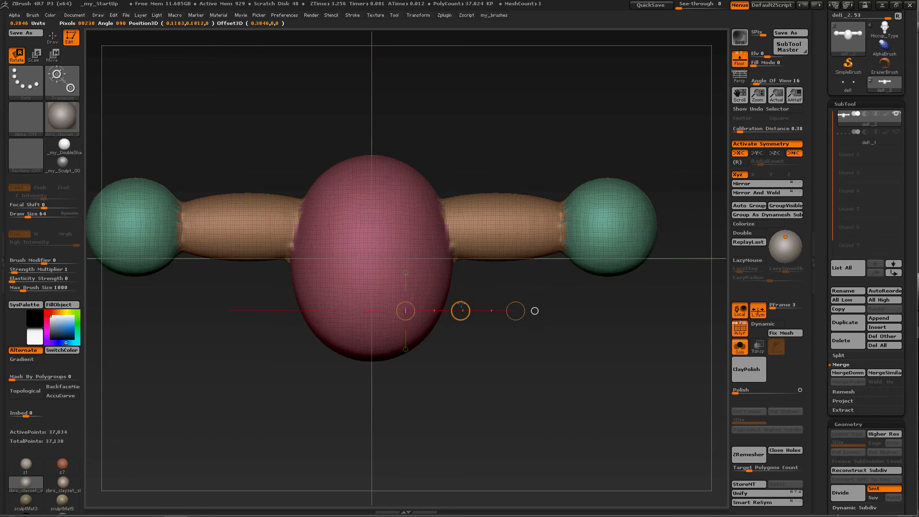
pyautogui.moveTo(516, 311)
pyautogui.mouseDown()
pyautogui.moveTo(515, 268)
pyautogui.moveTo(508, 331)
pyautogui.moveTo(513, 310)
pyautogui.moveTo(592, 240)
pyautogui.moveTo(662, 220)
pyautogui.moveTo(711, 223)
pyautogui.moveTo(691, 187)
pyautogui.moveTo(688, 224)
pyautogui.mouseUp()
pyautogui.hotkey('ctrl', 'z')
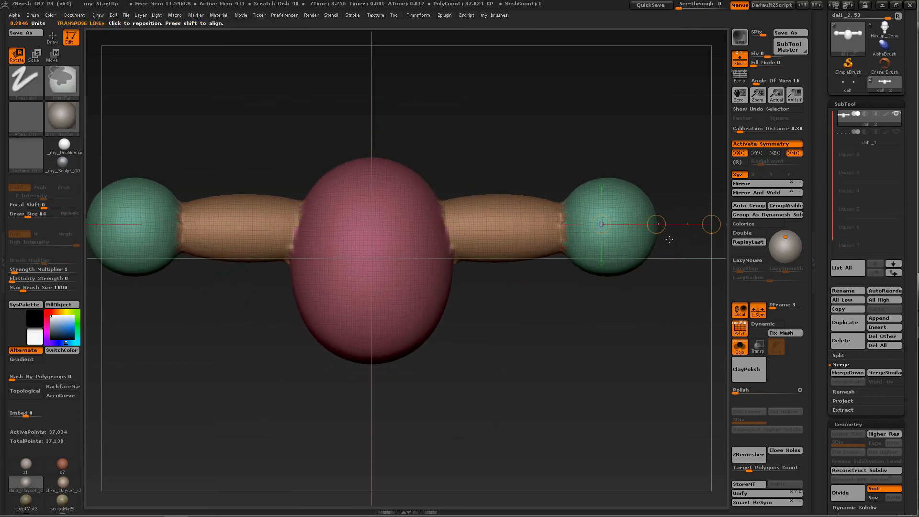
pyautogui.hotkey('ctrl', 'z')
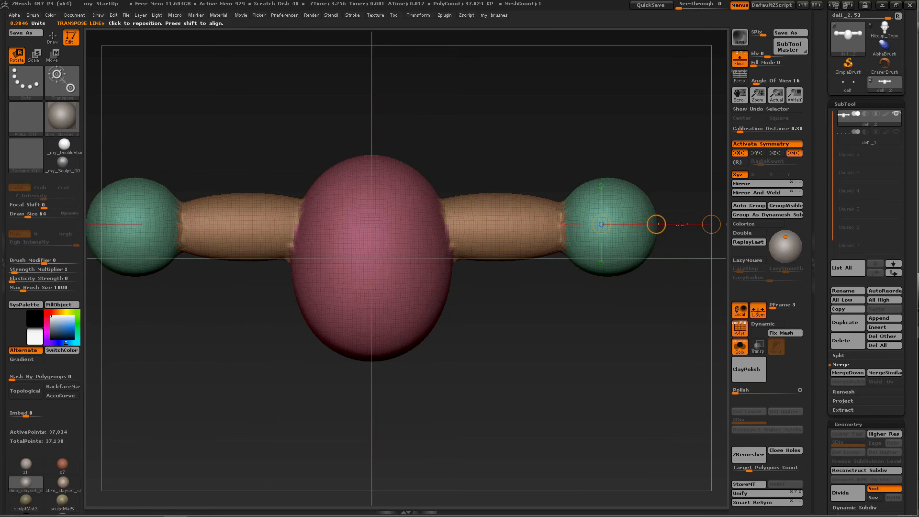
pyautogui.press('q')
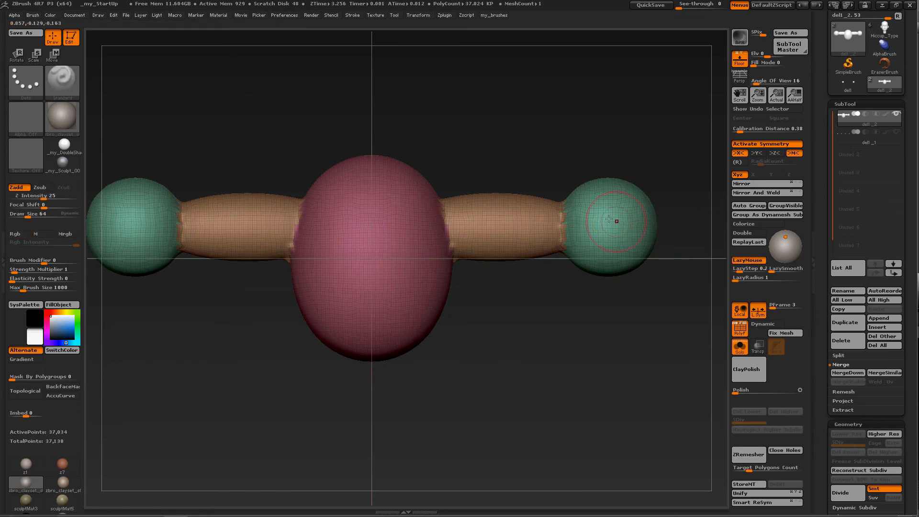
# Step: Hide the hand, arm and torso polygroups one by one to isolate the markers, and restore the full mesh
pyautogui.keyDown('ctrl'); pyautogui.keyDown('shift'); pyautogui.click(608, 214); pyautogui.keyUp('shift'); pyautogui.keyUp('ctrl')
pyautogui.keyDown('ctrl'); pyautogui.keyDown('shift'); pyautogui.click(609, 195); pyautogui.keyUp('shift'); pyautogui.keyUp('ctrl')
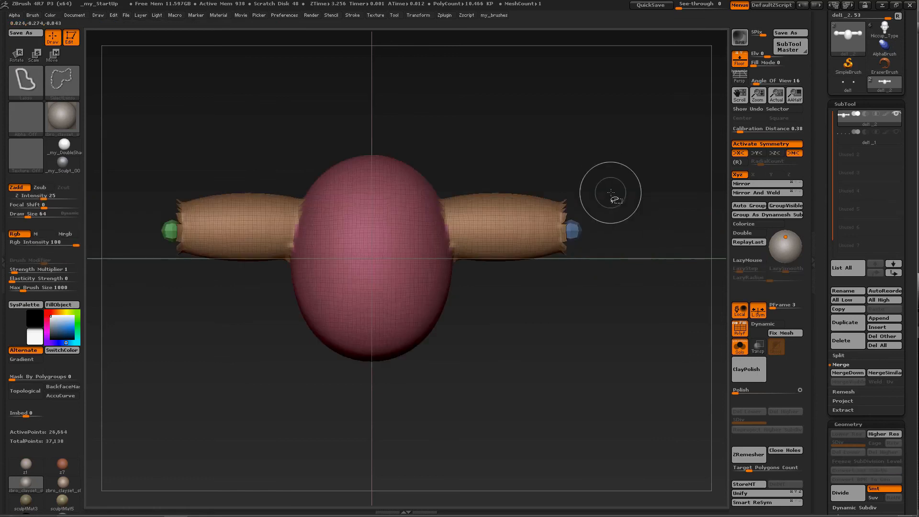
pyautogui.keyDown('ctrl'); pyautogui.keyDown('alt'); pyautogui.keyDown('shift'); pyautogui.click(518, 211); pyautogui.keyUp('shift'); pyautogui.keyUp('alt'); pyautogui.keyUp('ctrl')
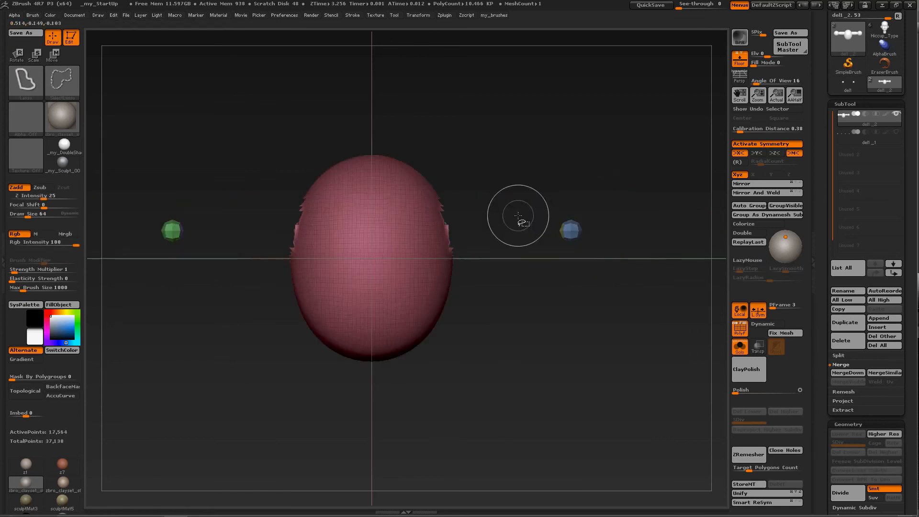
pyautogui.keyDown('ctrl'); pyautogui.keyDown('shift'); pyautogui.click(420, 236); pyautogui.keyUp('shift'); pyautogui.keyUp('ctrl')
pyautogui.keyDown('ctrl'); pyautogui.keyDown('shift'); pyautogui.click(406, 237); pyautogui.keyUp('shift'); pyautogui.keyUp('ctrl')
pyautogui.keyDown('ctrl'); pyautogui.keyDown('shift'); pyautogui.click(407, 235); pyautogui.keyUp('shift'); pyautogui.keyUp('ctrl')
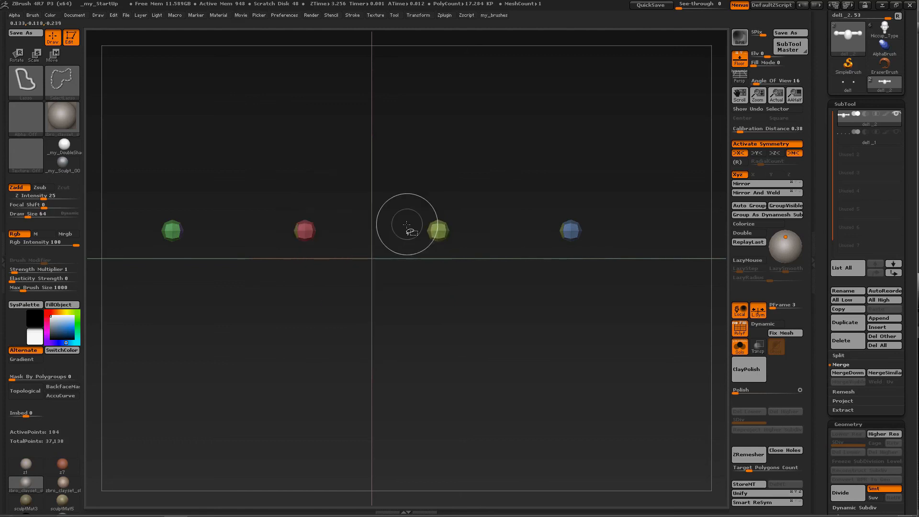
pyautogui.keyDown('ctrl'); pyautogui.keyDown('shift'); pyautogui.click(509, 172); pyautogui.keyUp('shift'); pyautogui.keyUp('ctrl')
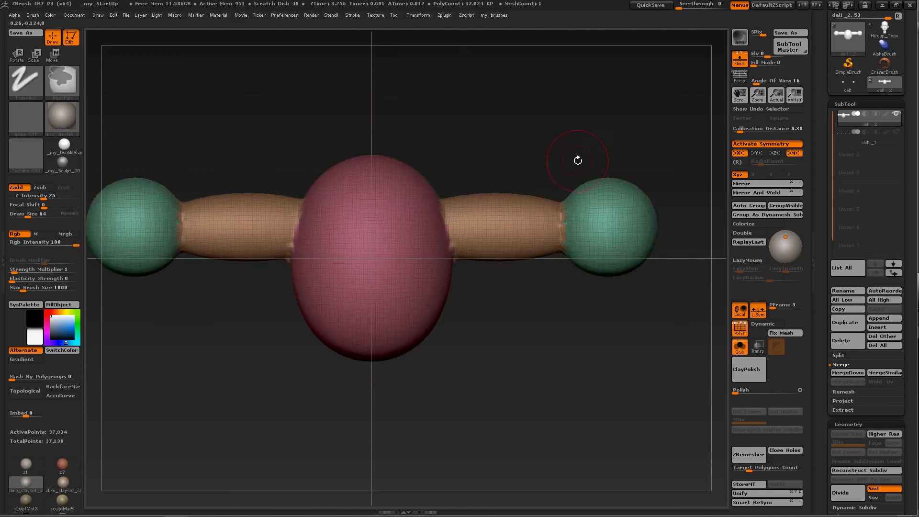
# Step: Isolate the four marker spheres by lassoing a small patch of the torso, hiding the markers and inverting the visibility
pyautogui.moveTo(433, 154)
pyautogui.keyDown('ctrl'); pyautogui.keyDown('shift'); pyautogui.mouseDown()
pyautogui.moveTo(398, 170)
pyautogui.moveTo(448, 158)
pyautogui.mouseUp(); pyautogui.keyUp('shift'); pyautogui.keyUp('ctrl')
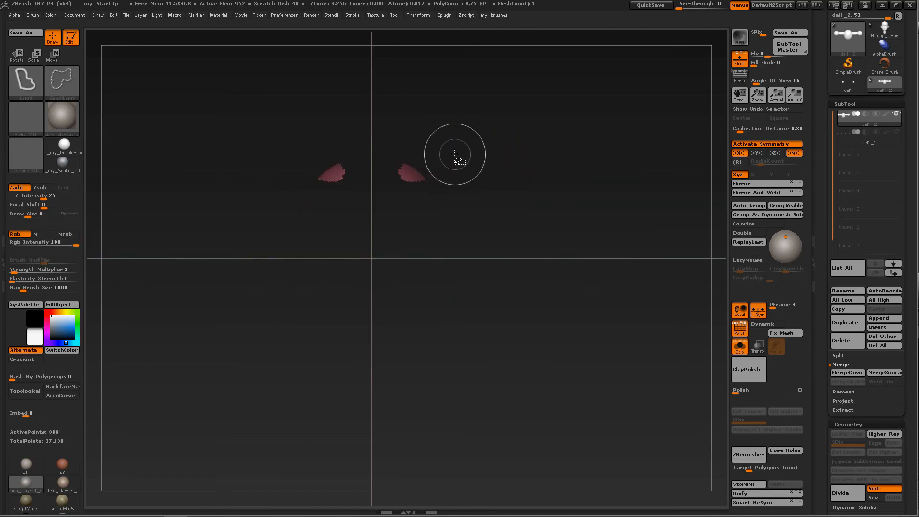
pyautogui.keyDown('ctrl'); pyautogui.keyDown('shift'); pyautogui.click(484, 150); pyautogui.keyUp('shift'); pyautogui.keyUp('ctrl')
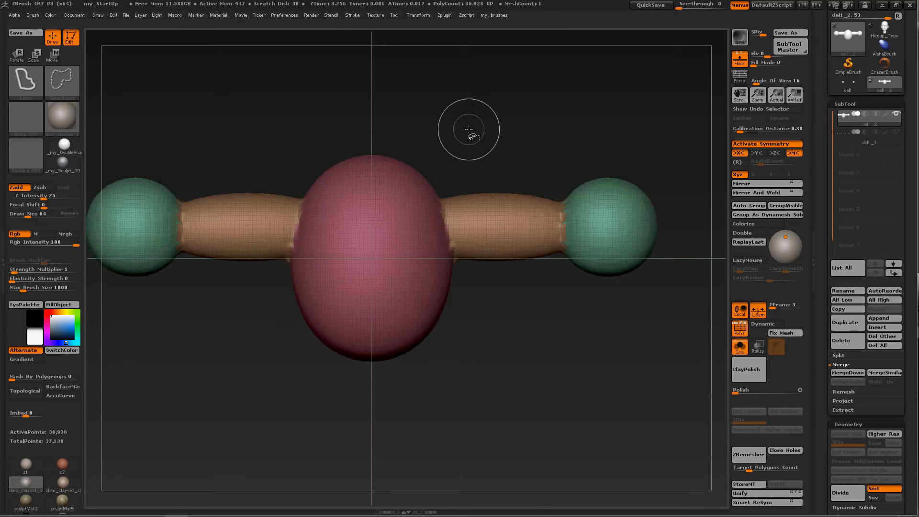
pyautogui.keyDown('ctrl'); pyautogui.keyDown('shift'); pyautogui.moveTo(479, 127); pyautogui.dragTo(500, 150); pyautogui.keyUp('shift'); pyautogui.keyUp('ctrl')
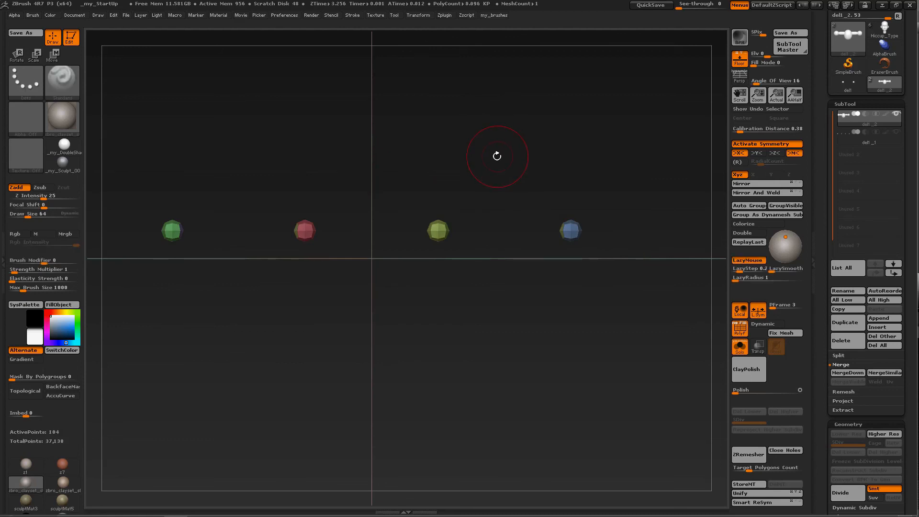
# Step: Redraw the horizontal transpose line, about 0.38 units long, between the yellow and blue markers in Rotate mode, and unhide and frame the full mesh
pyautogui.keyDown('alt'); pyautogui.moveTo(492, 243); pyautogui.dragTo(503, 270); pyautogui.keyUp('alt')
pyautogui.keyDown('alt'); pyautogui.moveTo(551, 237); pyautogui.dragTo(452, 245); pyautogui.keyUp('alt')
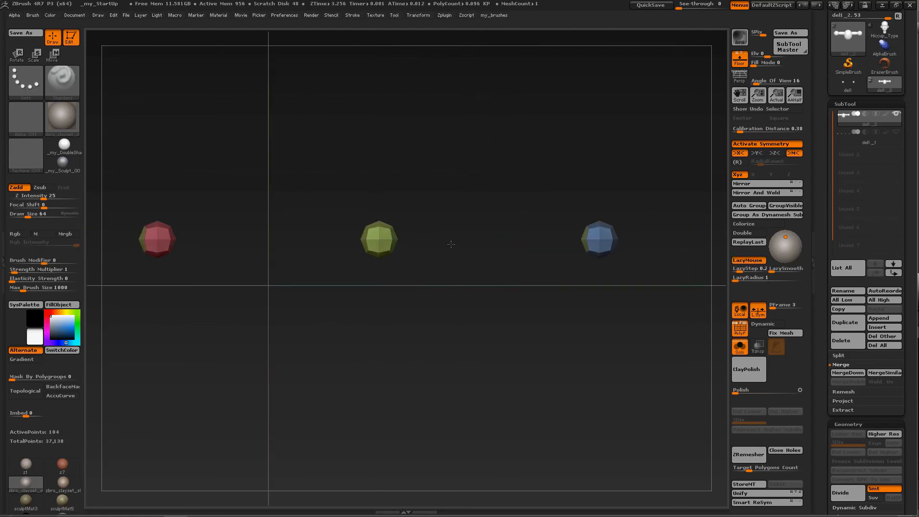
pyautogui.press('r')
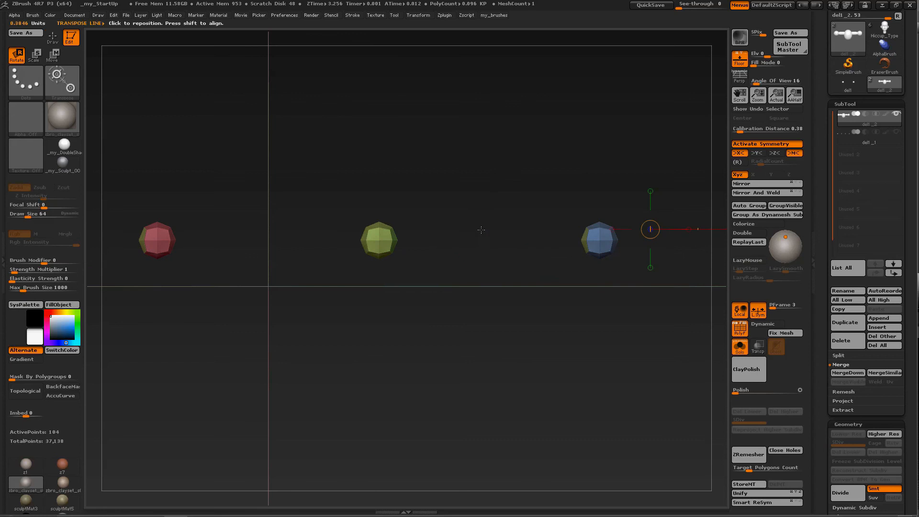
pyautogui.moveTo(397, 239); pyautogui.dragTo(570, 240)
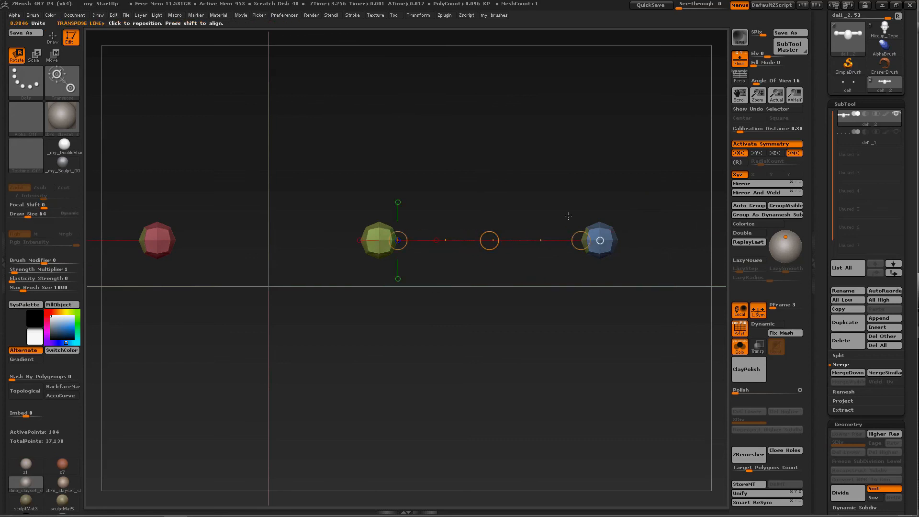
pyautogui.hotkey('ctrl', 'shift')
pyautogui.keyDown('ctrl'); pyautogui.keyDown('shift'); pyautogui.moveTo(543, 176); pyautogui.dragTo(541, 177); pyautogui.keyUp('shift'); pyautogui.keyUp('ctrl')
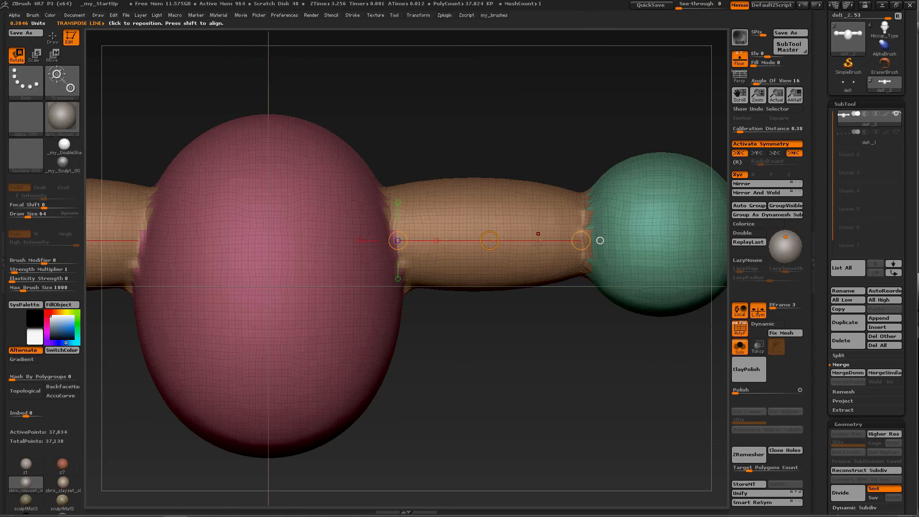
pyautogui.press('f')
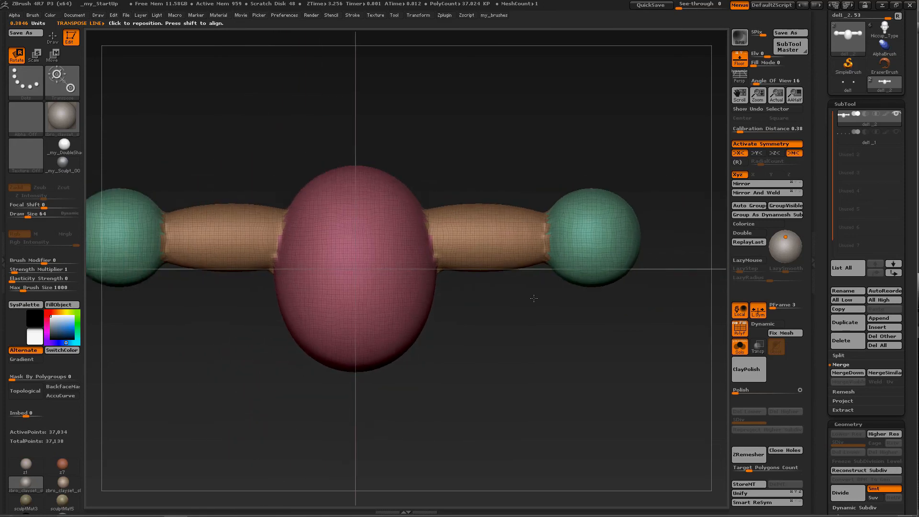
pyautogui.moveTo(463, 230); pyautogui.dragTo(574, 229)
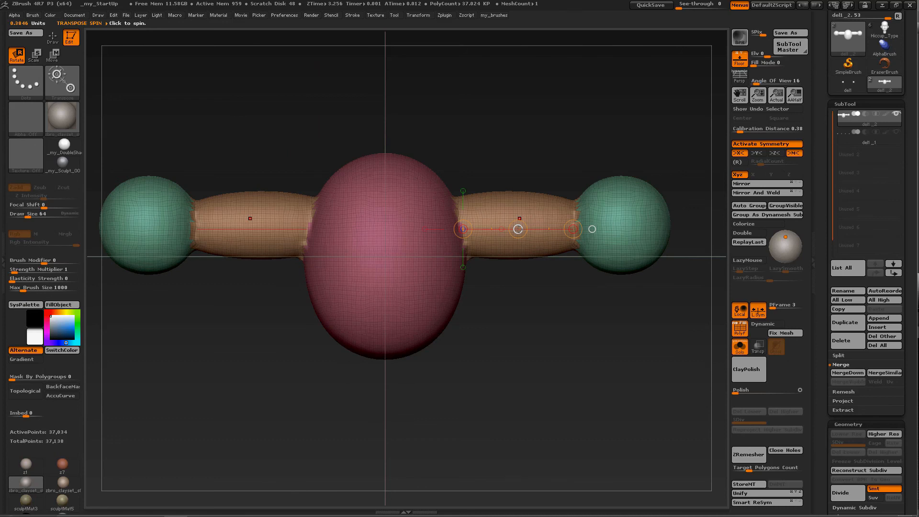
# Step: Try spinning and rotating the mesh from the transpose line's middle, start and end circles, and undo the changes
pyautogui.moveTo(518, 228); pyautogui.dragTo(525, 311)
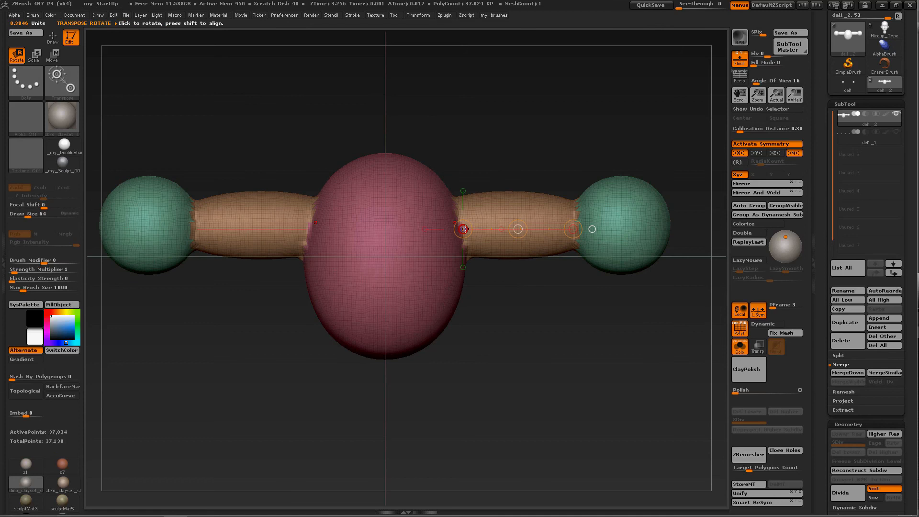
pyautogui.moveTo(463, 229)
pyautogui.mouseDown()
pyautogui.moveTo(479, 205)
pyautogui.moveTo(481, 276)
pyautogui.moveTo(474, 241)
pyautogui.mouseUp()
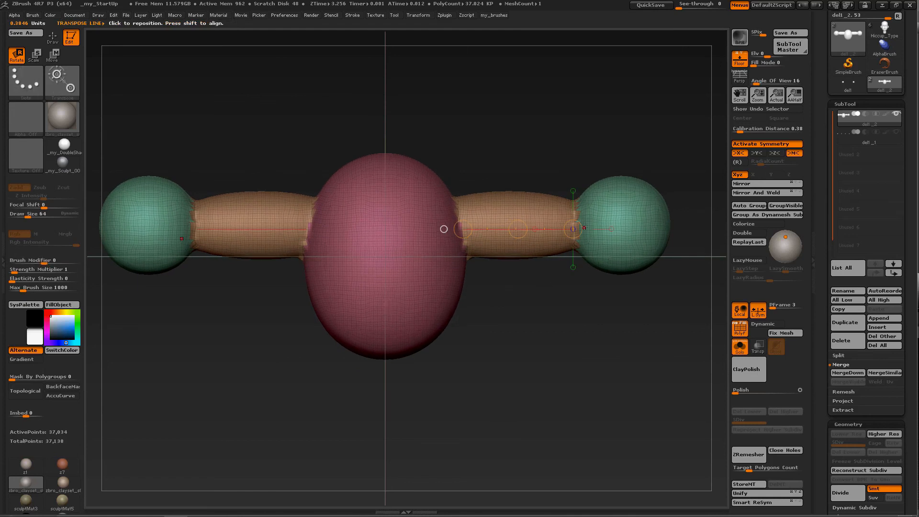
pyautogui.moveTo(573, 229)
pyautogui.mouseDown()
pyautogui.moveTo(570, 185)
pyautogui.moveTo(573, 239)
pyautogui.moveTo(561, 288)
pyautogui.moveTo(566, 232)
pyautogui.mouseUp()
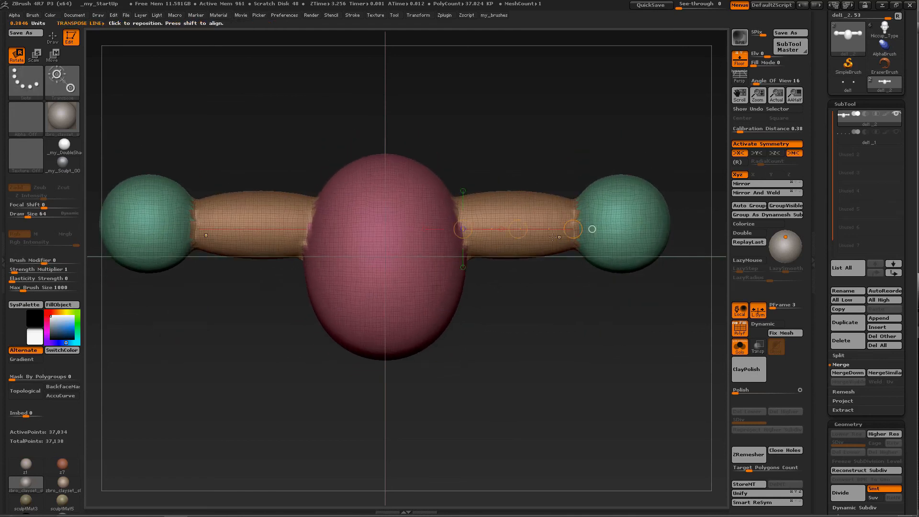
pyautogui.moveTo(463, 229); pyautogui.dragTo(472, 265)
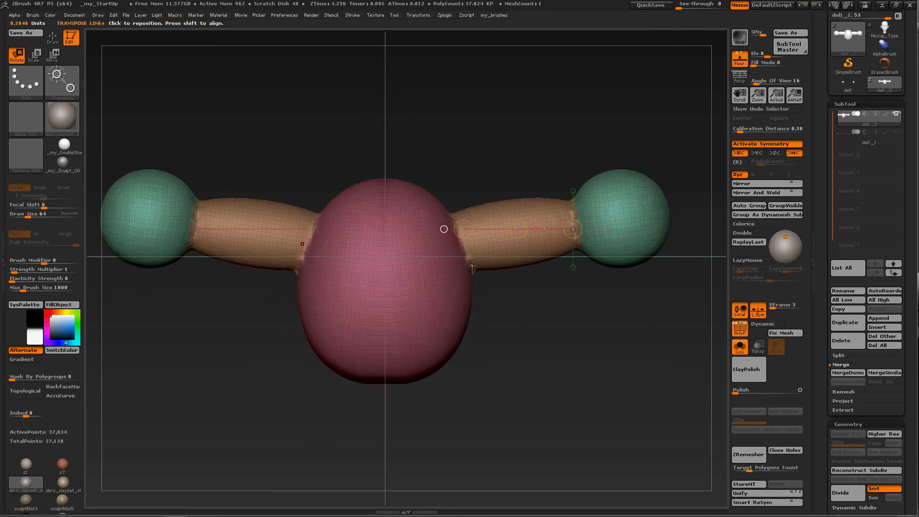
pyautogui.hotkey('ctrl', 'z')
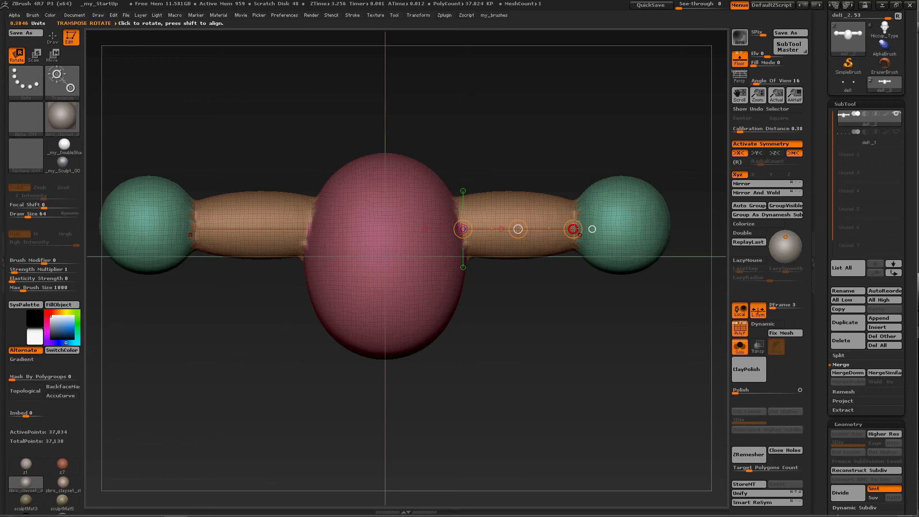
# Step: Try rotating the mesh downward from the transpose line's outer end circle and undo the last change
pyautogui.moveTo(574, 229); pyautogui.dragTo(546, 262)
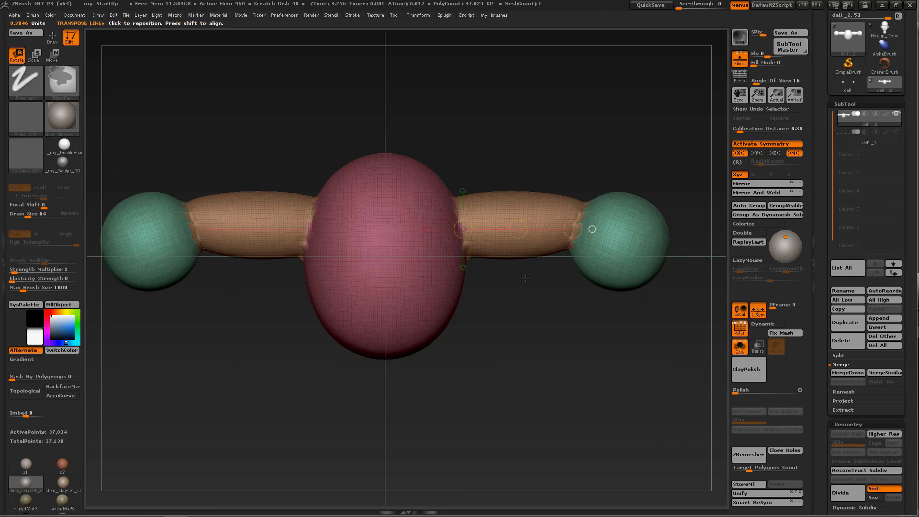
pyautogui.moveTo(522, 220); pyautogui.dragTo(605, 292)
pyautogui.hotkey('ctrl', 'z')
# Step: Place a short horizontal transpose line about 0.13 units long at the arm's outer end, try a rotation with it and undo that rotation
pyautogui.keyDown('ctrl'); pyautogui.moveTo(605, 292); pyautogui.dragTo(581, 267, button='right'); pyautogui.keyUp('ctrl')
pyautogui.moveTo(661, 222); pyautogui.dragTo(610, 219)
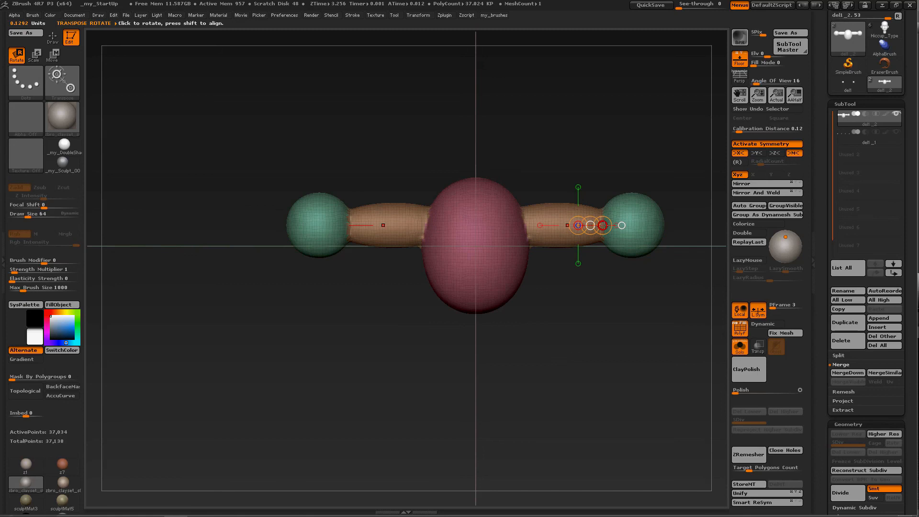
pyautogui.moveTo(603, 225)
pyautogui.mouseDown()
pyautogui.moveTo(599, 208)
pyautogui.moveTo(608, 228)
pyautogui.moveTo(590, 250)
pyautogui.moveTo(608, 236)
pyautogui.moveTo(605, 201)
pyautogui.moveTo(610, 246)
pyautogui.moveTo(612, 235)
pyautogui.mouseUp()
pyautogui.hotkey('ctrl', 'z')
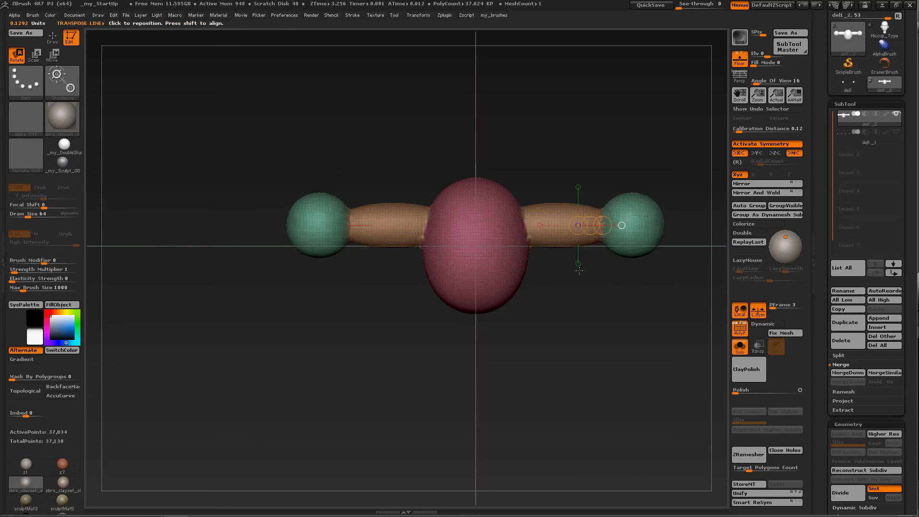
# Step: Return to Draw mode and isolate the four marker spheres with a small torso lasso selection and inverted visibility
pyautogui.press('q')
pyautogui.moveTo(509, 173)
pyautogui.keyDown('ctrl'); pyautogui.keyDown('shift'); pyautogui.mouseDown()
pyautogui.moveTo(498, 194)
pyautogui.moveTo(508, 177)
pyautogui.mouseUp(); pyautogui.keyUp('shift'); pyautogui.keyUp('ctrl')
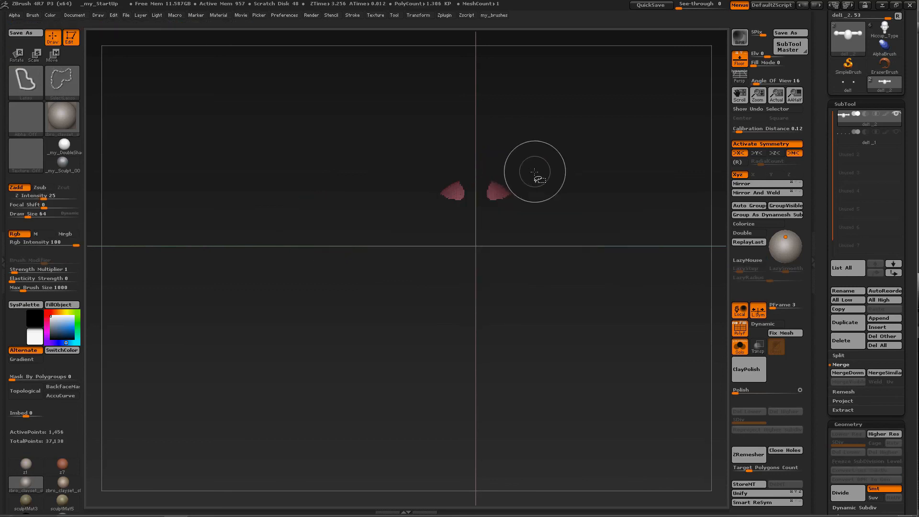
pyautogui.keyDown('ctrl'); pyautogui.keyDown('shift'); pyautogui.click(534, 174); pyautogui.keyUp('shift'); pyautogui.keyUp('ctrl')
pyautogui.moveTo(540, 150)
pyautogui.keyDown('ctrl'); pyautogui.keyDown('shift'); pyautogui.mouseDown()
pyautogui.moveTo(544, 127)
pyautogui.moveTo(551, 173)
pyautogui.mouseUp(); pyautogui.keyUp('shift'); pyautogui.keyUp('ctrl')
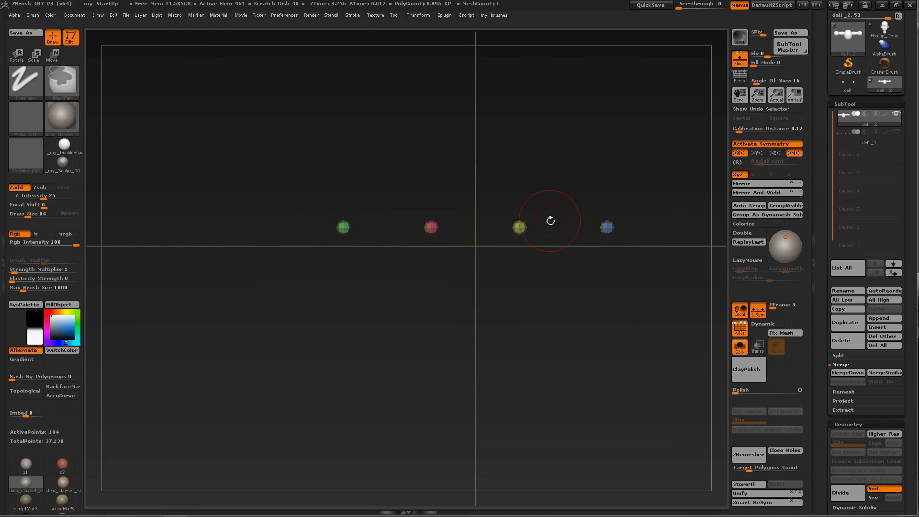
pyautogui.keyDown('alt'); pyautogui.moveTo(553, 222); pyautogui.dragTo(517, 309); pyautogui.keyUp('alt')
pyautogui.keyDown('alt'); pyautogui.moveTo(571, 249); pyautogui.dragTo(449, 268); pyautogui.keyUp('alt')
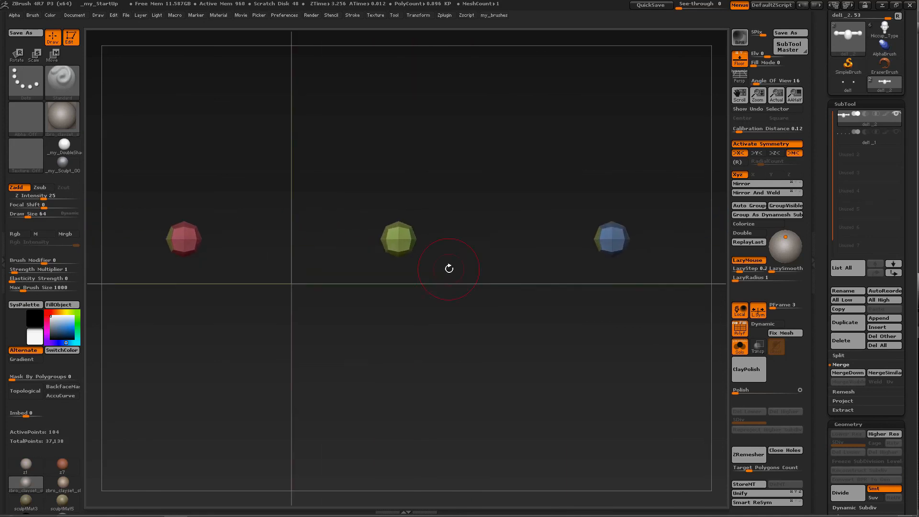
# Step: In Rotate mode, place a horizontal transpose line about 0.38 units long between the yellow and blue marker spheres and show the whole mesh
pyautogui.press('r')
pyautogui.moveTo(419, 238); pyautogui.dragTo(584, 239)
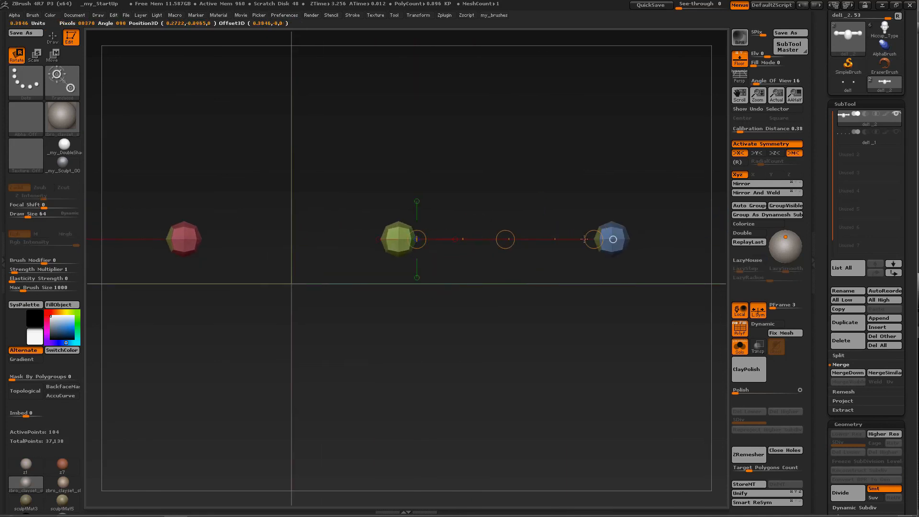
pyautogui.keyDown('alt'); pyautogui.moveTo(544, 353); pyautogui.dragTo(535, 329); pyautogui.keyUp('alt')
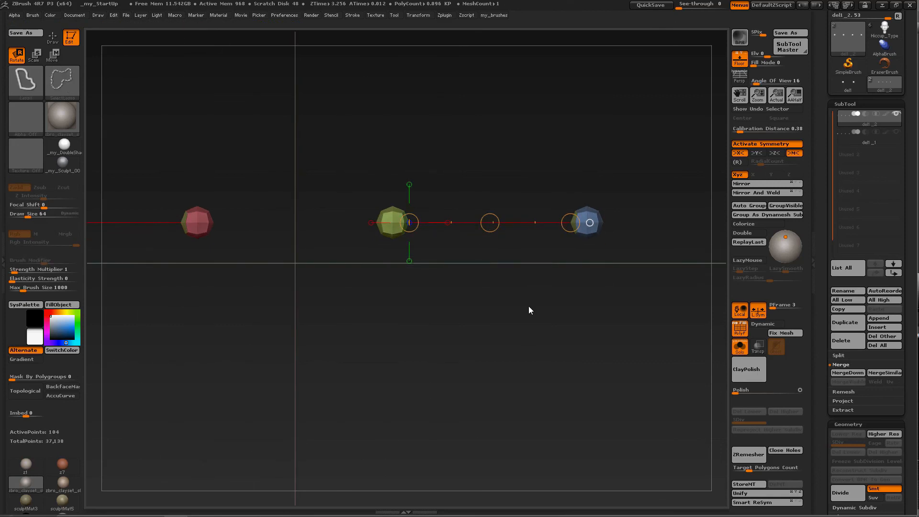
pyautogui.keyDown('ctrl'); pyautogui.keyDown('shift'); pyautogui.click(529, 306); pyautogui.keyUp('shift'); pyautogui.keyUp('ctrl')
pyautogui.moveTo(553, 289)
pyautogui.keyDown('alt'); pyautogui.mouseDown()
pyautogui.moveTo(507, 248)
pyautogui.moveTo(489, 253)
pyautogui.mouseUp(); pyautogui.keyUp('alt')
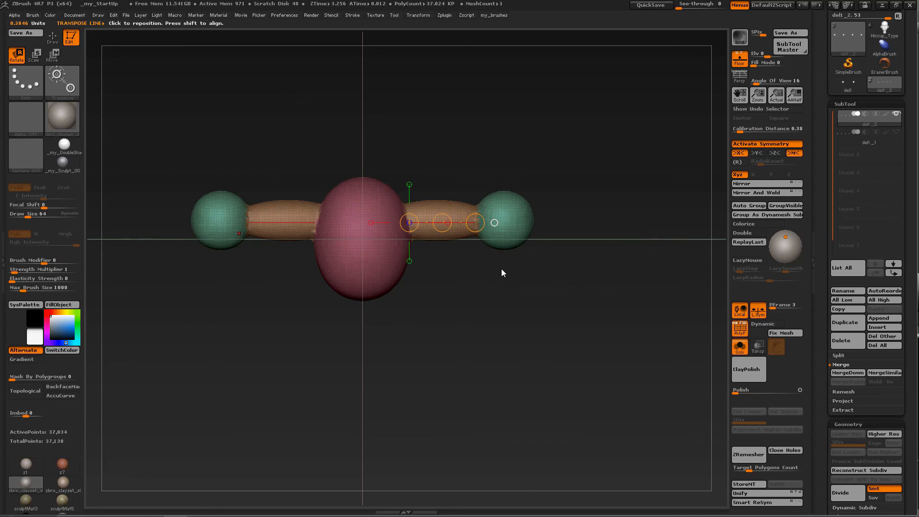
# Step: Isolate the marker spheres again, redraw the transpose line about 0.38 units long between the yellow and blue markers, and unhide the mesh
pyautogui.moveTo(502, 269)
pyautogui.keyDown('alt'); pyautogui.mouseDown()
pyautogui.moveTo(463, 239)
pyautogui.moveTo(458, 218)
pyautogui.moveTo(474, 219)
pyautogui.mouseUp(); pyautogui.keyUp('alt')
pyautogui.moveTo(500, 265)
pyautogui.keyDown('alt'); pyautogui.mouseDown()
pyautogui.moveTo(520, 345)
pyautogui.moveTo(526, 312)
pyautogui.moveTo(512, 292)
pyautogui.moveTo(523, 312)
pyautogui.moveTo(517, 306)
pyautogui.mouseUp(); pyautogui.keyUp('alt')
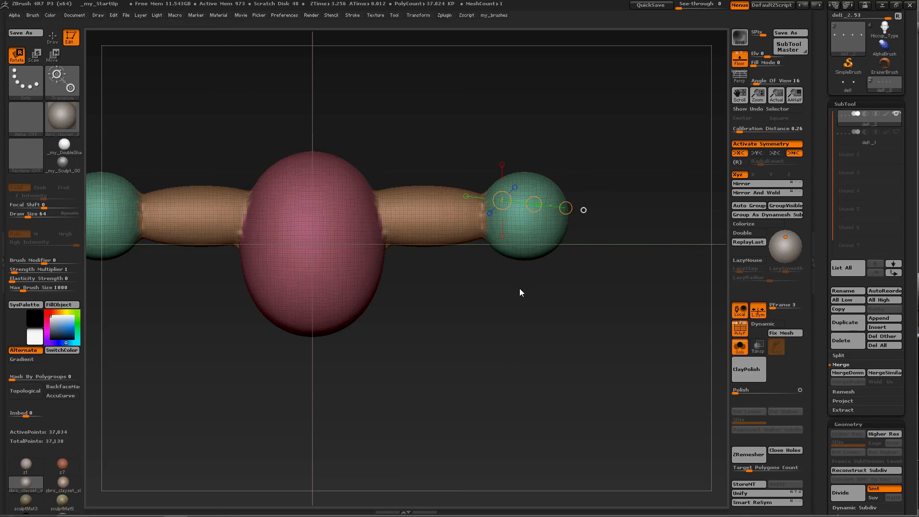
pyautogui.press('ctrl')
pyautogui.press('a')
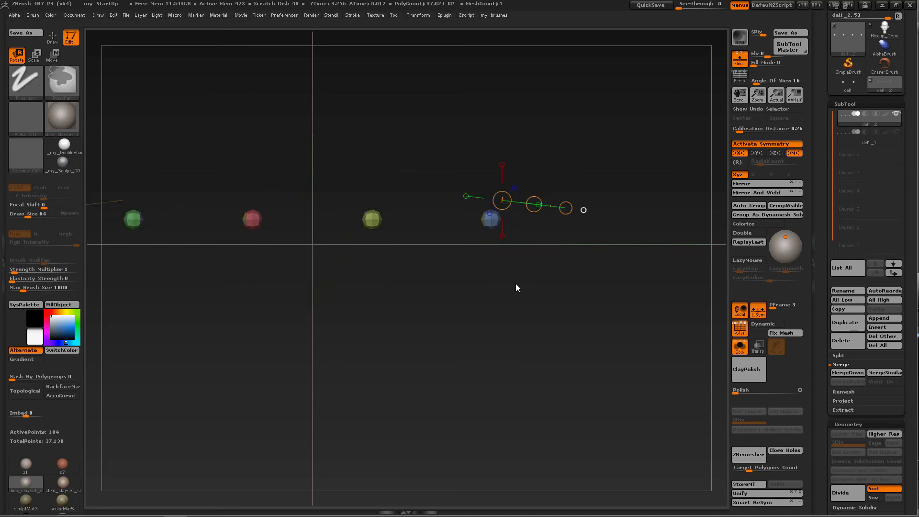
pyautogui.keyDown('ctrl'); pyautogui.moveTo(430, 226); pyautogui.dragTo(448, 269, button='right'); pyautogui.keyUp('ctrl')
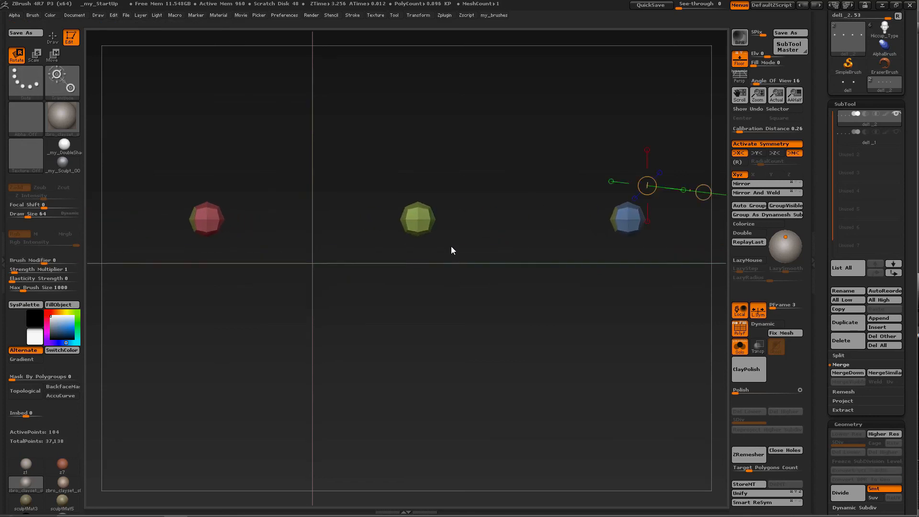
pyautogui.moveTo(436, 219); pyautogui.dragTo(603, 226)
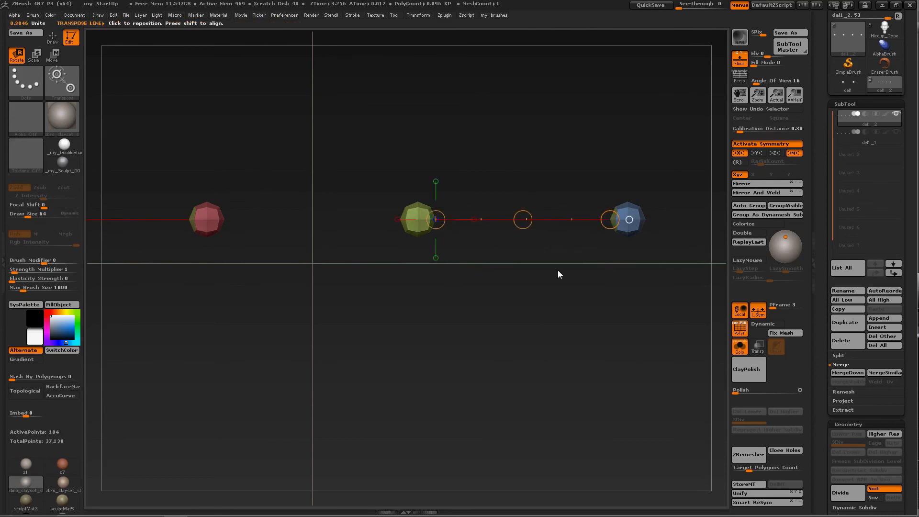
pyautogui.press('a')
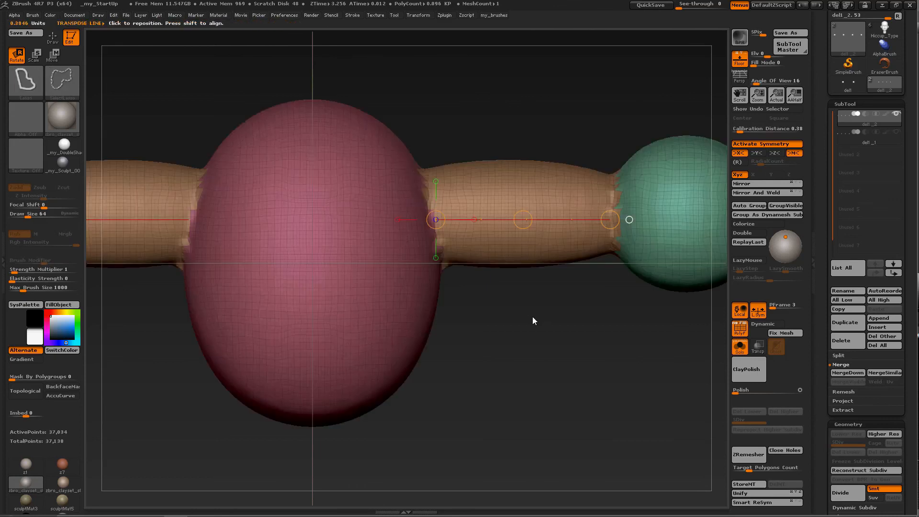
# Step: Extend the transpose line's outer end horizontally past the green end sphere to about 2.22 units long
pyautogui.moveTo(508, 278)
pyautogui.keyDown('alt'); pyautogui.mouseDown()
pyautogui.moveTo(462, 252)
pyautogui.moveTo(490, 214)
pyautogui.moveTo(698, 222)
pyautogui.moveTo(691, 227)
pyautogui.mouseUp(); pyautogui.keyUp('alt')
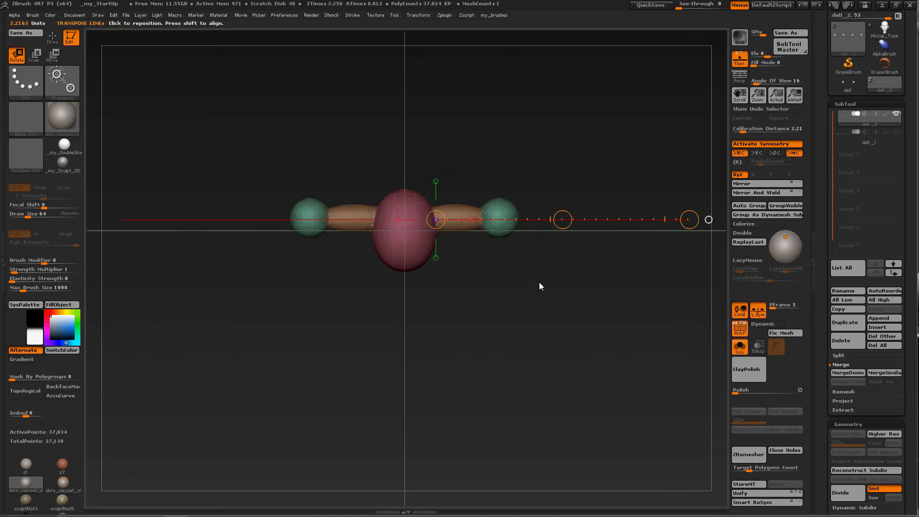
pyautogui.keyDown('alt'); pyautogui.moveTo(540, 264); pyautogui.dragTo(501, 271); pyautogui.keyUp('alt')
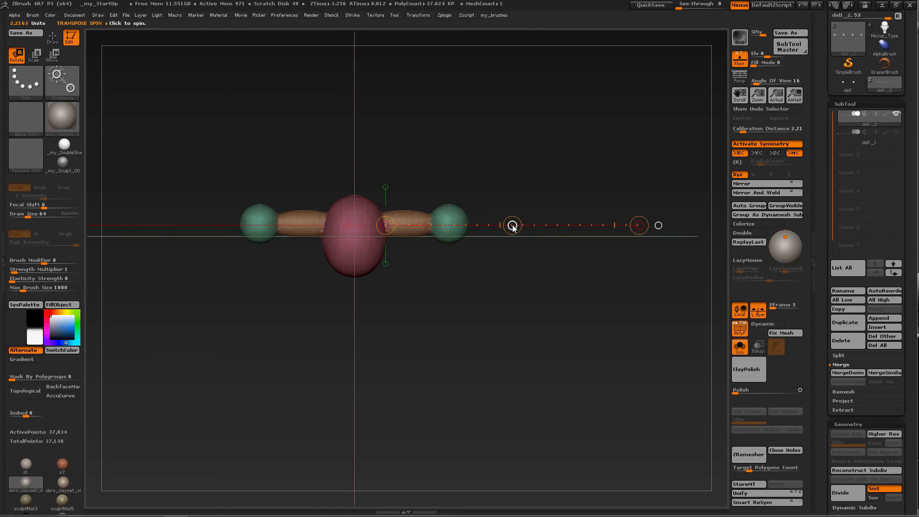
pyautogui.click(513, 228)
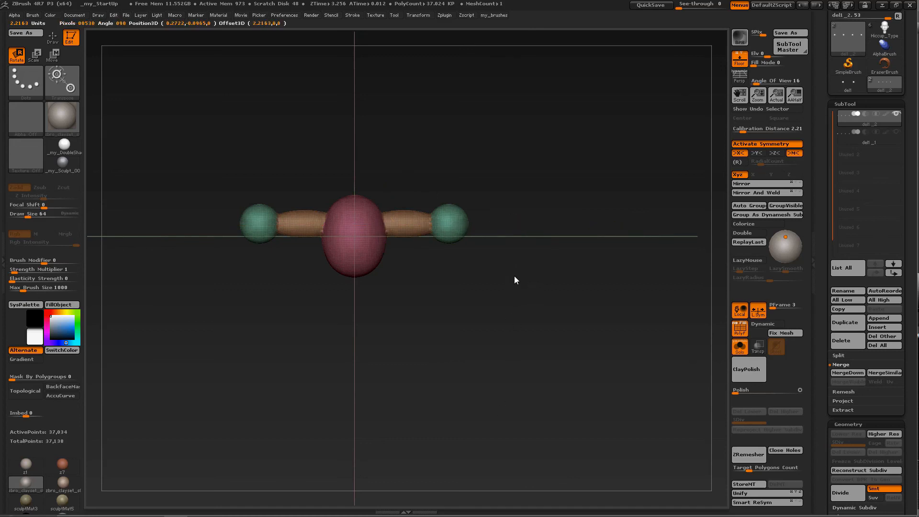
pyautogui.press('ctrl')
pyautogui.keyDown('alt'); pyautogui.moveTo(525, 263); pyautogui.dragTo(532, 376); pyautogui.keyUp('alt')
pyautogui.moveTo(552, 323)
pyautogui.keyDown('alt'); pyautogui.mouseDown()
pyautogui.moveTo(459, 312)
pyautogui.moveTo(469, 329)
pyautogui.mouseUp(); pyautogui.keyUp('alt')
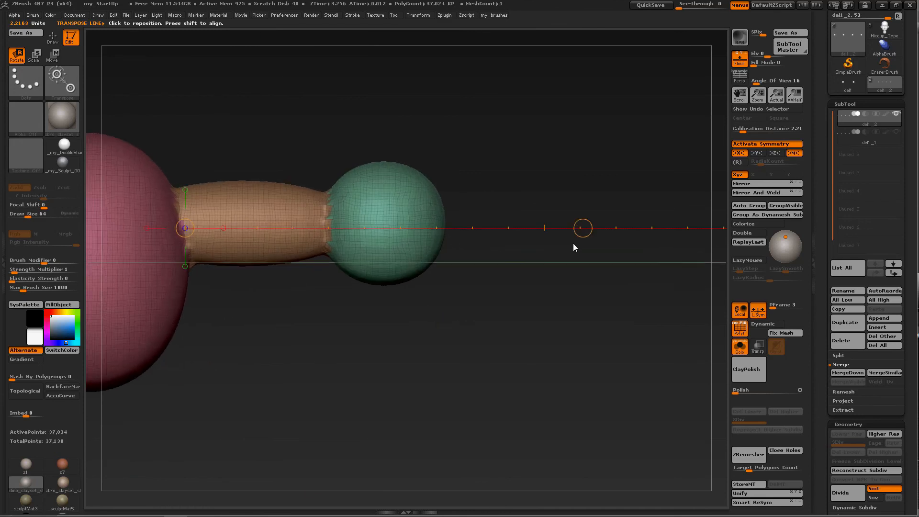
# Step: Try spinning the mesh repeatedly from the extended transpose line's middle circle and undo the spins
pyautogui.keyDown('alt'); pyautogui.moveTo(583, 242); pyautogui.dragTo(583, 243); pyautogui.keyUp('alt')
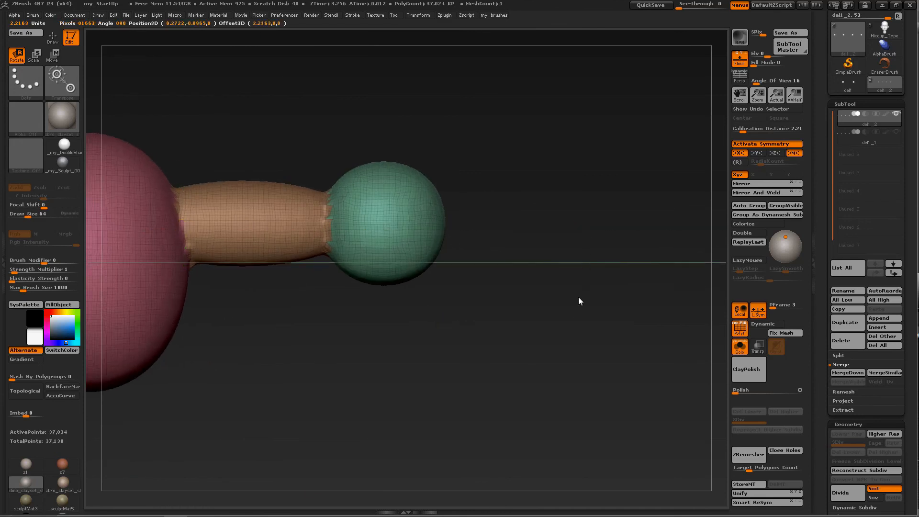
pyautogui.moveTo(579, 297); pyautogui.dragTo(567, 317)
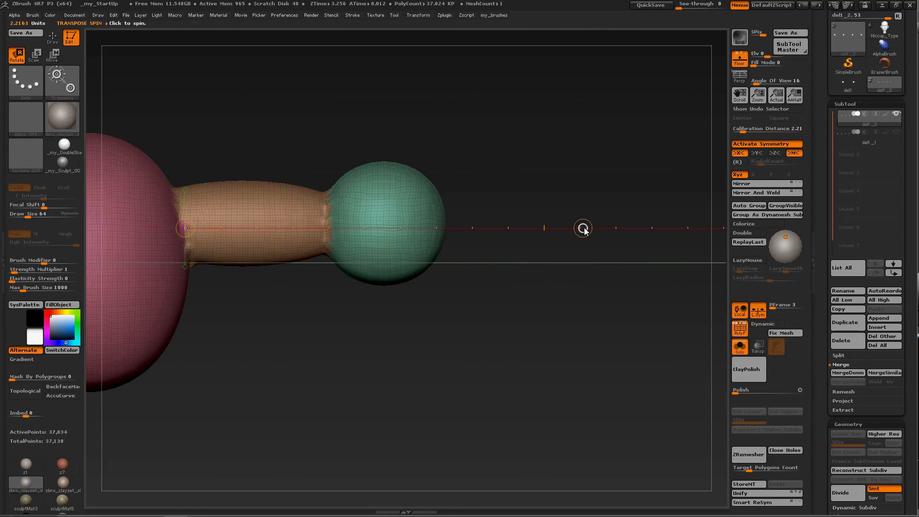
pyautogui.moveTo(584, 229); pyautogui.dragTo(594, 226)
pyautogui.moveTo(772, 221); pyautogui.dragTo(771, 221)
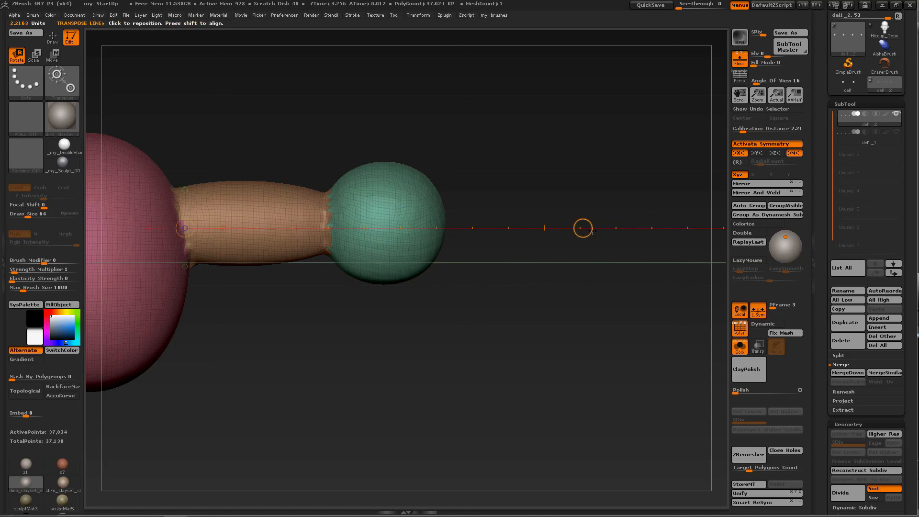
pyautogui.moveTo(583, 228); pyautogui.dragTo(592, 227)
pyautogui.moveTo(822, 229); pyautogui.dragTo(818, 230)
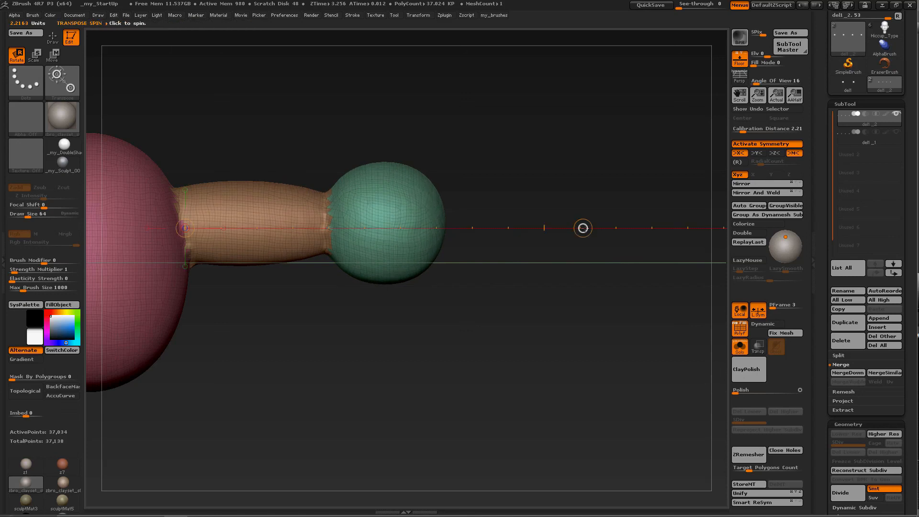
pyautogui.moveTo(584, 228); pyautogui.dragTo(652, 232)
pyautogui.moveTo(821, 236); pyautogui.dragTo(821, 235)
pyautogui.moveTo(583, 228); pyautogui.dragTo(748, 236)
pyautogui.moveTo(677, 218); pyautogui.dragTo(677, 218)
pyautogui.moveTo(583, 228); pyautogui.dragTo(692, 235)
pyautogui.moveTo(784, 237); pyautogui.dragTo(784, 237)
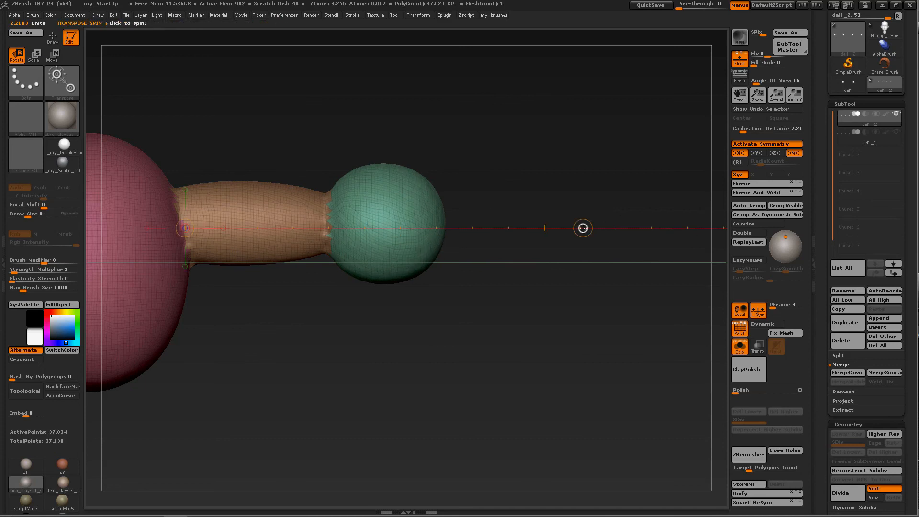
pyautogui.moveTo(583, 228); pyautogui.dragTo(722, 221)
pyautogui.moveTo(583, 228); pyautogui.dragTo(709, 242)
pyautogui.moveTo(781, 241); pyautogui.dragTo(782, 241)
pyautogui.moveTo(583, 228); pyautogui.dragTo(682, 235)
pyautogui.moveTo(757, 236); pyautogui.dragTo(757, 236)
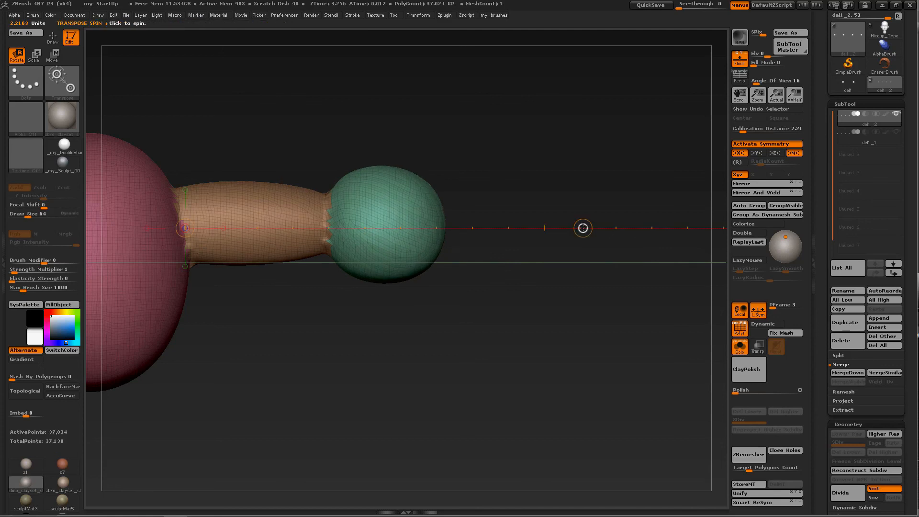
pyautogui.moveTo(583, 228); pyautogui.dragTo(768, 245)
pyautogui.moveTo(701, 234); pyautogui.dragTo(701, 234)
pyautogui.moveTo(582, 228); pyautogui.dragTo(615, 231)
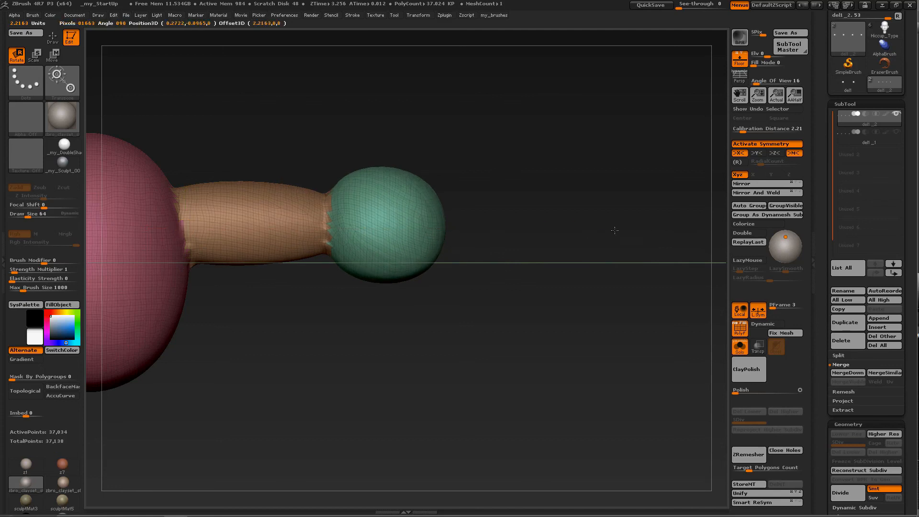
pyautogui.moveTo(572, 282); pyautogui.dragTo(496, 234)
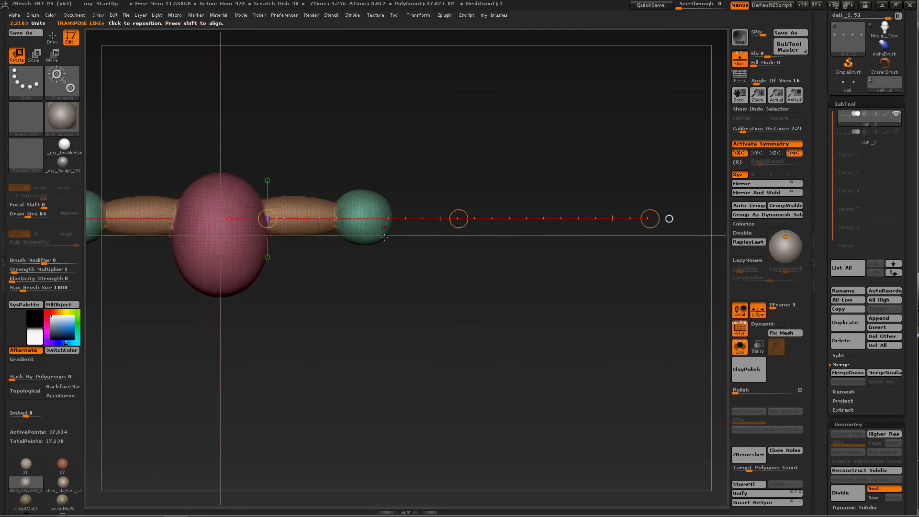
pyautogui.press('ctrl')
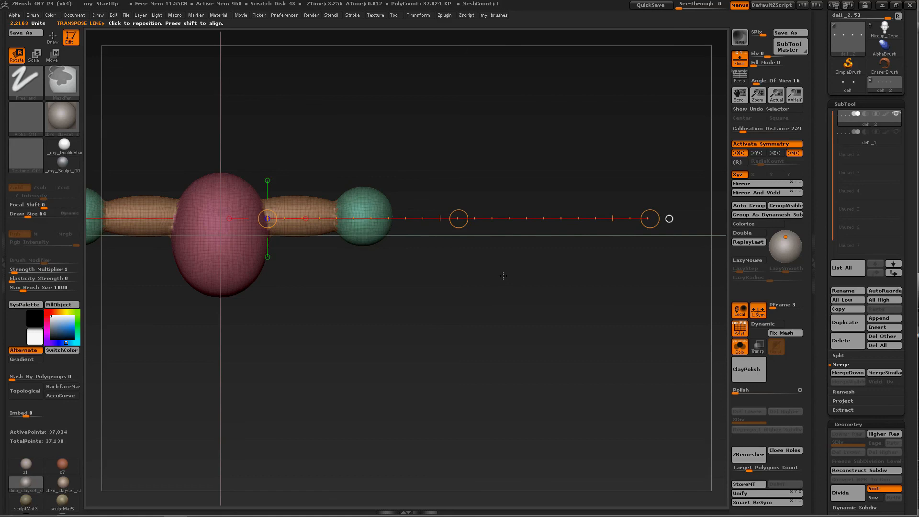
pyautogui.hotkey('ctrl', 'z')
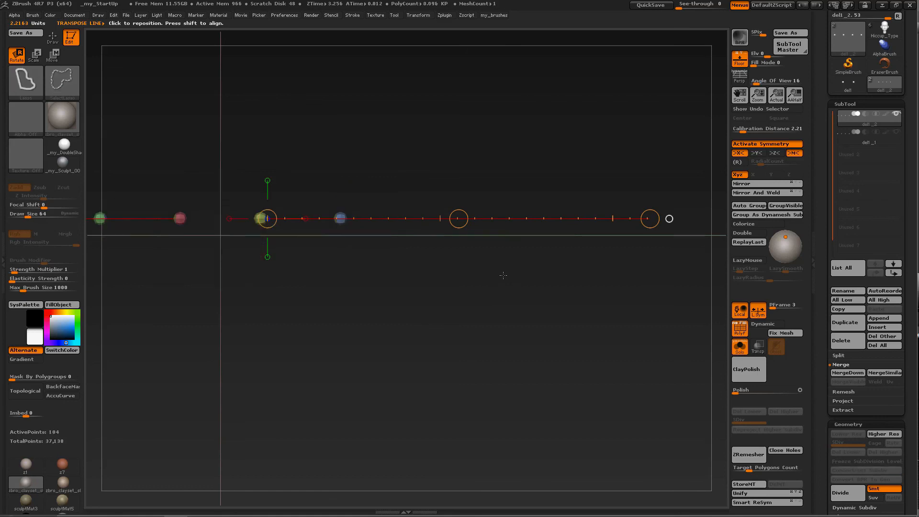
pyautogui.hotkey('ctrl', 'shift', 'z')
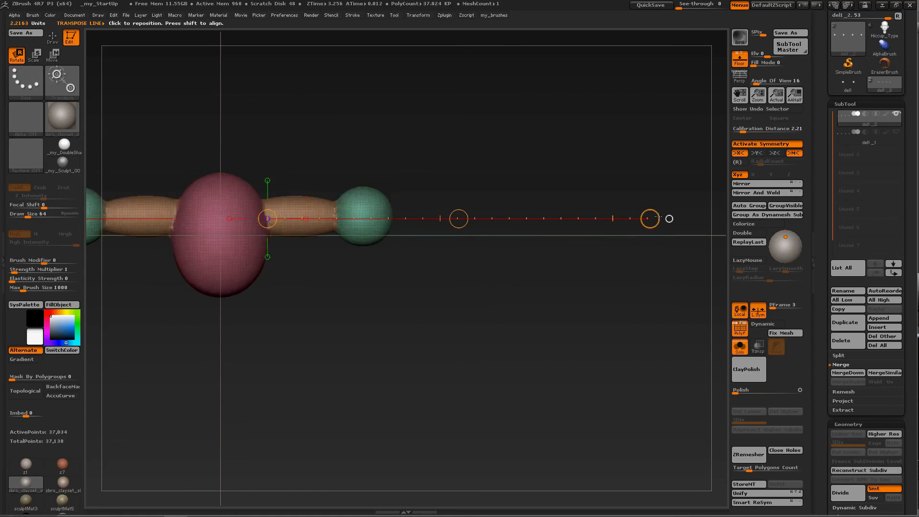
# Step: Shorten the transpose line to about 0.41 units along the arm and try spinning the mesh from its middle circle
pyautogui.moveTo(658, 217); pyautogui.dragTo(345, 212)
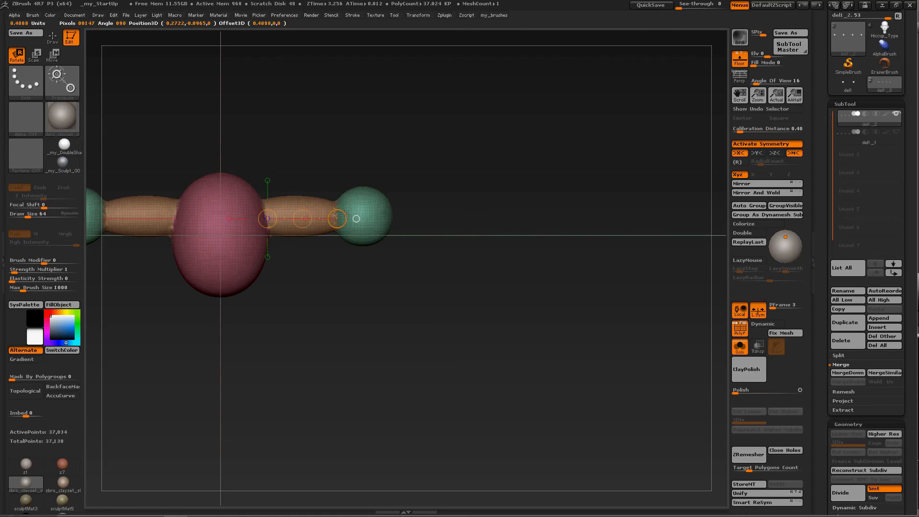
pyautogui.keyDown('alt'); pyautogui.moveTo(366, 265); pyautogui.dragTo(525, 287); pyautogui.keyUp('alt')
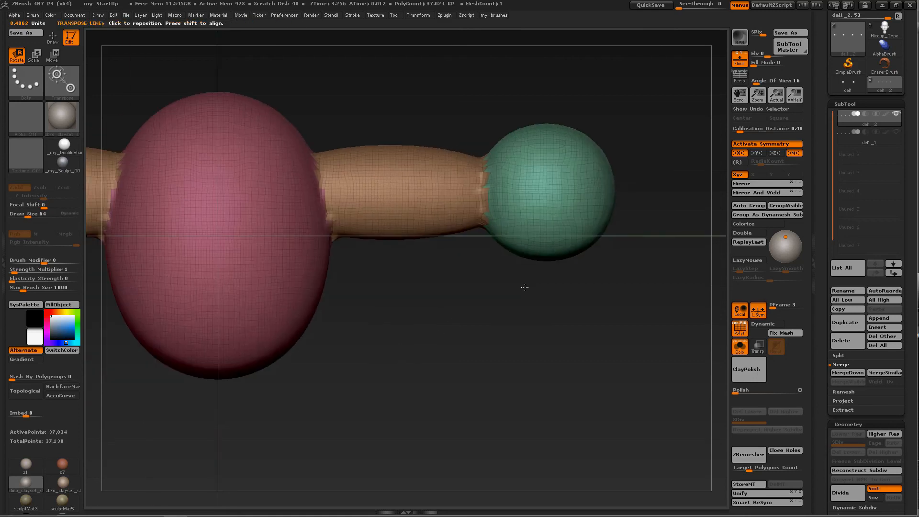
pyautogui.moveTo(411, 196); pyautogui.dragTo(460, 199)
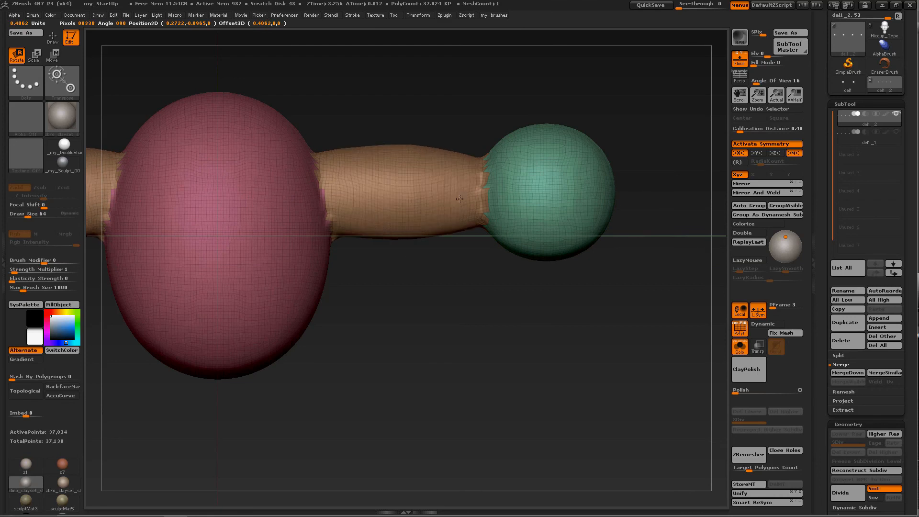
pyautogui.moveTo(338, 205); pyautogui.dragTo(553, 222)
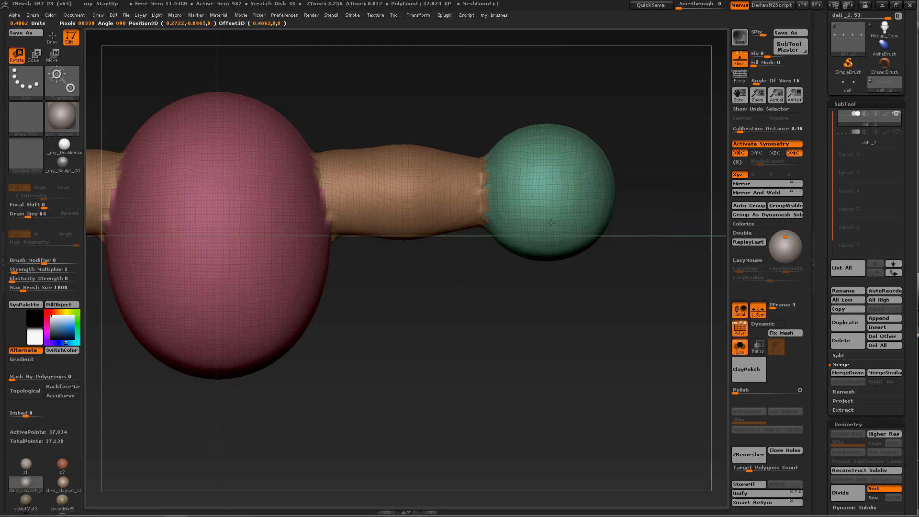
# Step: Stretch the transpose line to about 1.48 units, try spinning the mesh from its middle circle and undo the spins
pyautogui.keyDown('alt'); pyautogui.moveTo(499, 275); pyautogui.dragTo(555, 188); pyautogui.keyUp('alt')
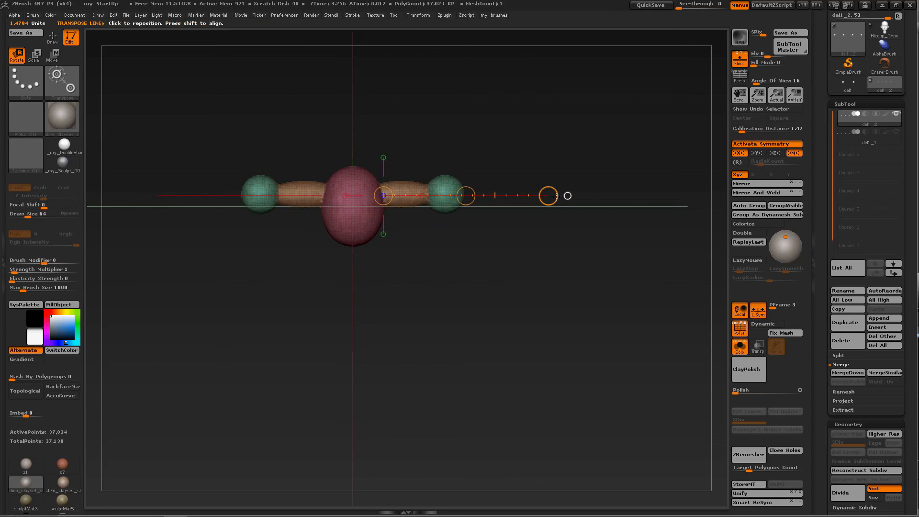
pyautogui.keyDown('alt'); pyautogui.moveTo(475, 232); pyautogui.dragTo(492, 332); pyautogui.keyUp('alt')
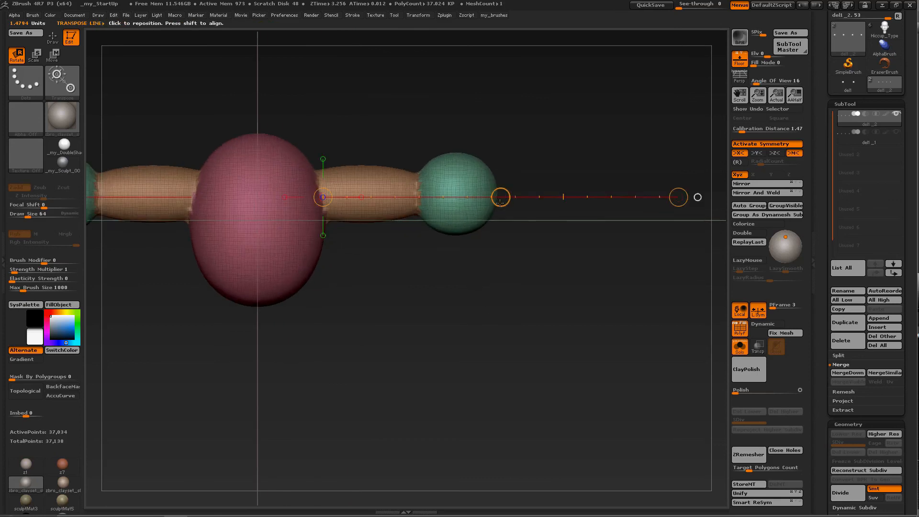
pyautogui.moveTo(501, 197); pyautogui.dragTo(501, 201)
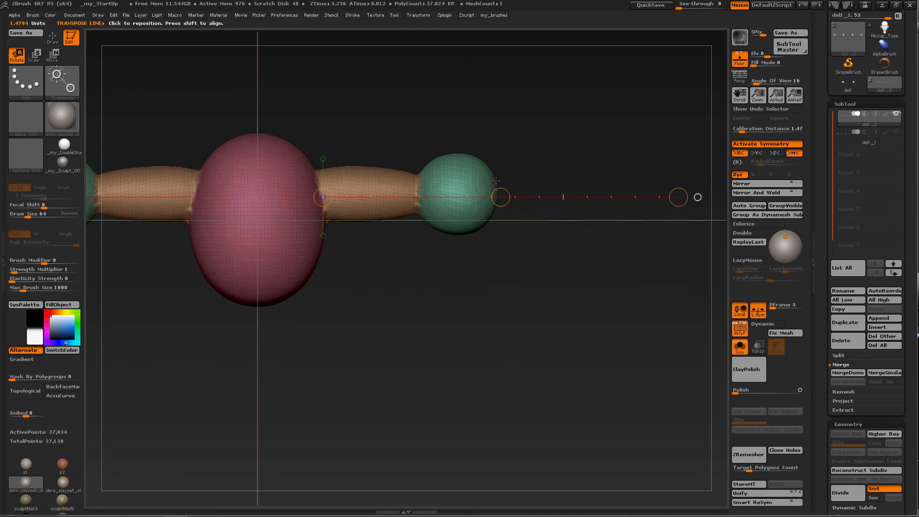
pyautogui.moveTo(502, 198); pyautogui.dragTo(692, 220)
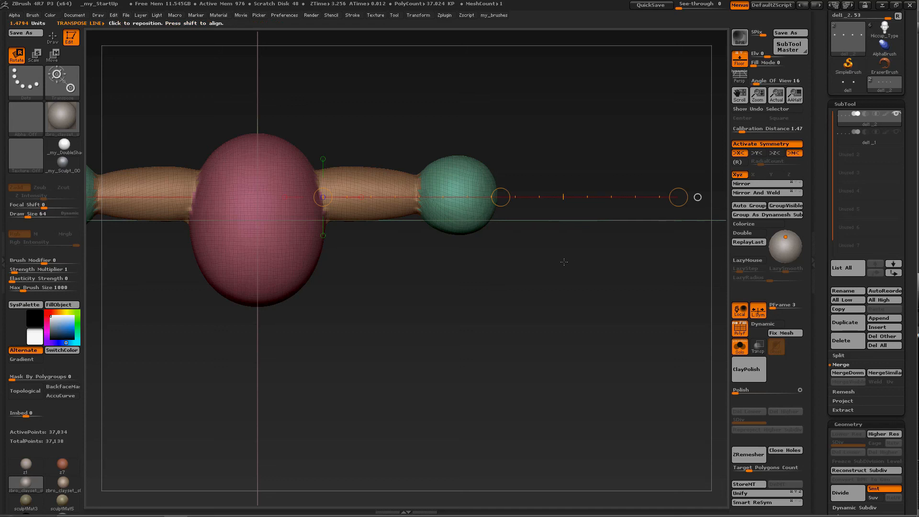
pyautogui.hotkey('ctrl', 'z')
pyautogui.hotkey('ctrl', 'z')
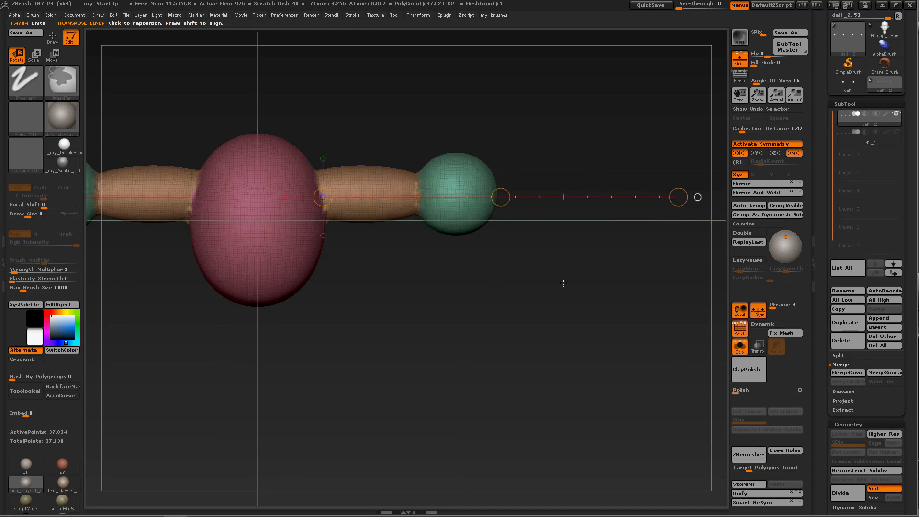
# Step: Return to the isolated markers, redraw the transpose line about 0.38 units long between the yellow and blue spheres, and unhide the mesh
pyautogui.hotkey('ctrl', 'z')
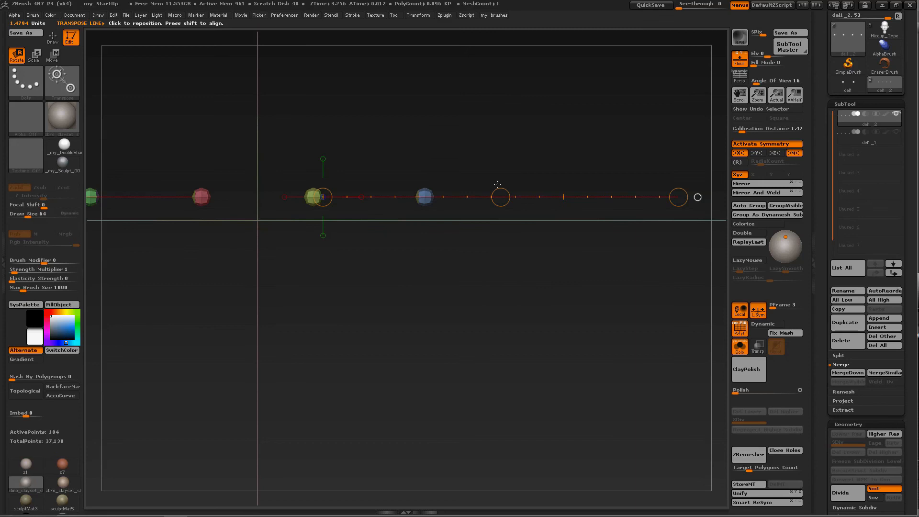
pyautogui.moveTo(500, 188); pyautogui.dragTo(541, 135)
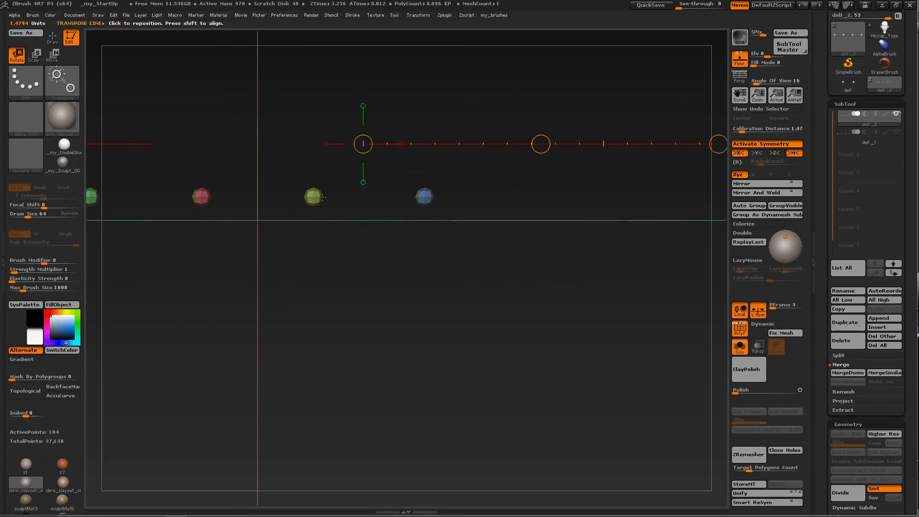
pyautogui.keyDown('alt'); pyautogui.moveTo(337, 211); pyautogui.dragTo(414, 241); pyautogui.keyUp('alt')
pyautogui.moveTo(299, 249); pyautogui.dragTo(576, 248)
pyautogui.hotkey('ctrl', 'shift')
pyautogui.keyDown('ctrl'); pyautogui.keyDown('shift'); pyautogui.click(511, 307); pyautogui.keyUp('shift'); pyautogui.keyUp('ctrl')
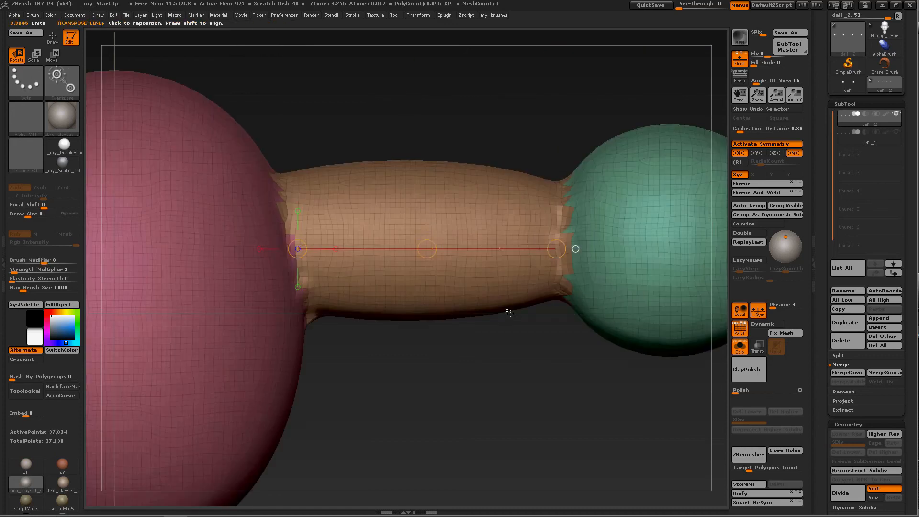
# Step: Try spinning the mesh from the middle circle of a transpose line about 1.49 units long and undo the spins
pyautogui.moveTo(510, 326)
pyautogui.keyDown('alt'); pyautogui.mouseDown()
pyautogui.moveTo(408, 244)
pyautogui.moveTo(385, 239)
pyautogui.moveTo(592, 239)
pyautogui.mouseUp(); pyautogui.keyUp('alt')
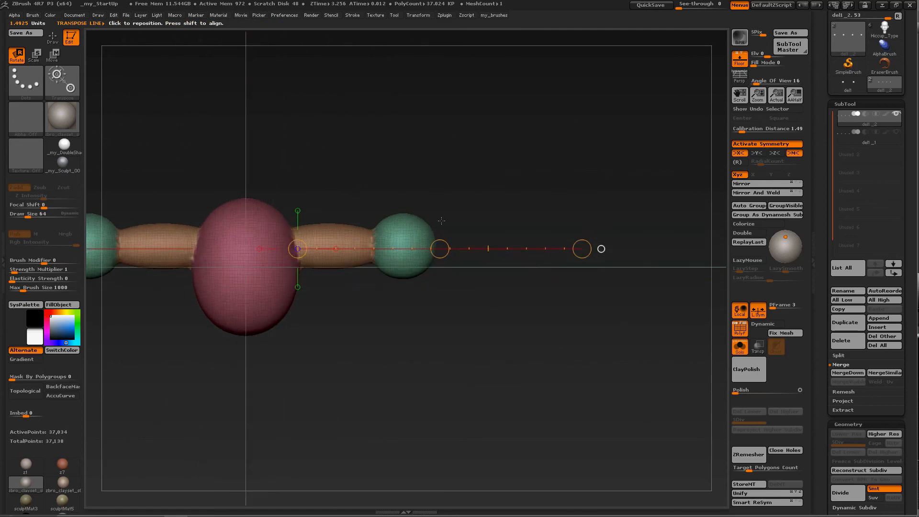
pyautogui.moveTo(443, 254); pyautogui.dragTo(444, 253)
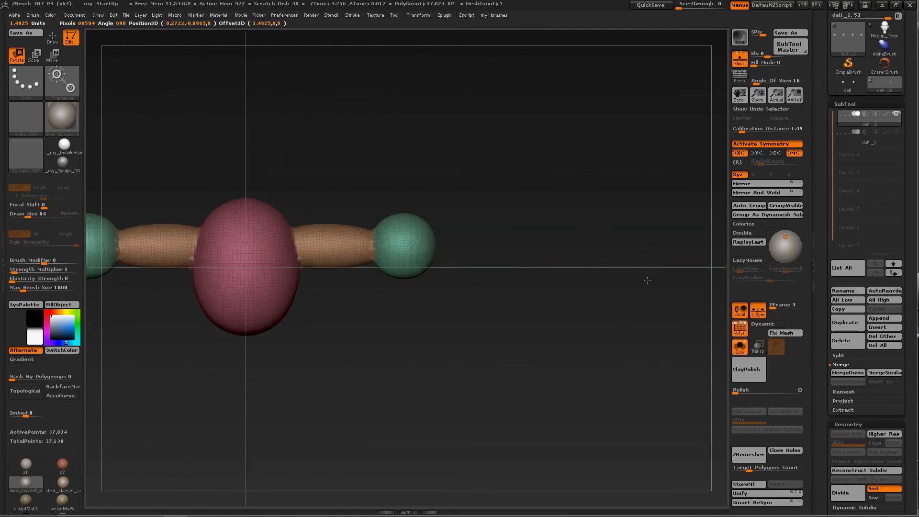
pyautogui.moveTo(647, 280); pyautogui.dragTo(686, 273)
pyautogui.moveTo(448, 249)
pyautogui.mouseDown()
pyautogui.moveTo(601, 249)
pyautogui.moveTo(472, 251)
pyautogui.moveTo(495, 285)
pyautogui.mouseUp()
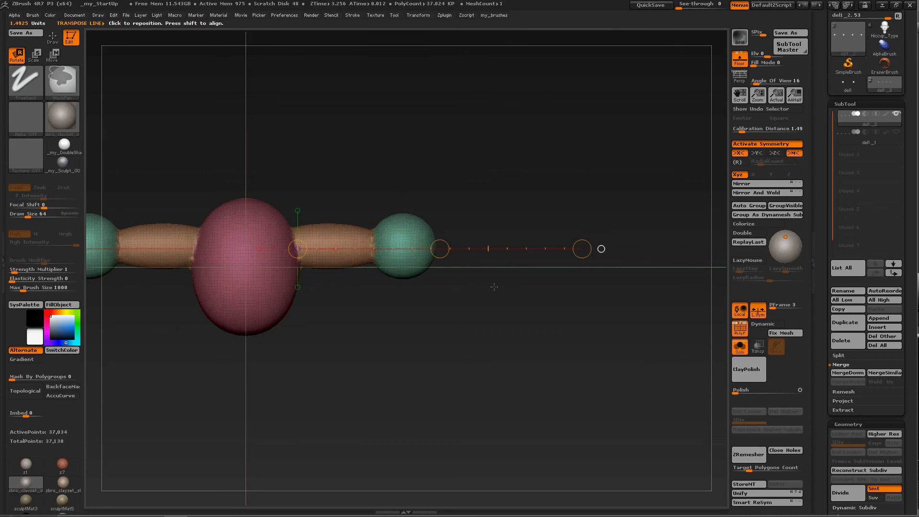
pyautogui.moveTo(418, 297)
pyautogui.keyDown('alt'); pyautogui.mouseDown()
pyautogui.moveTo(509, 283)
pyautogui.moveTo(489, 296)
pyautogui.moveTo(541, 301)
pyautogui.moveTo(529, 306)
pyautogui.mouseUp(); pyautogui.keyUp('alt')
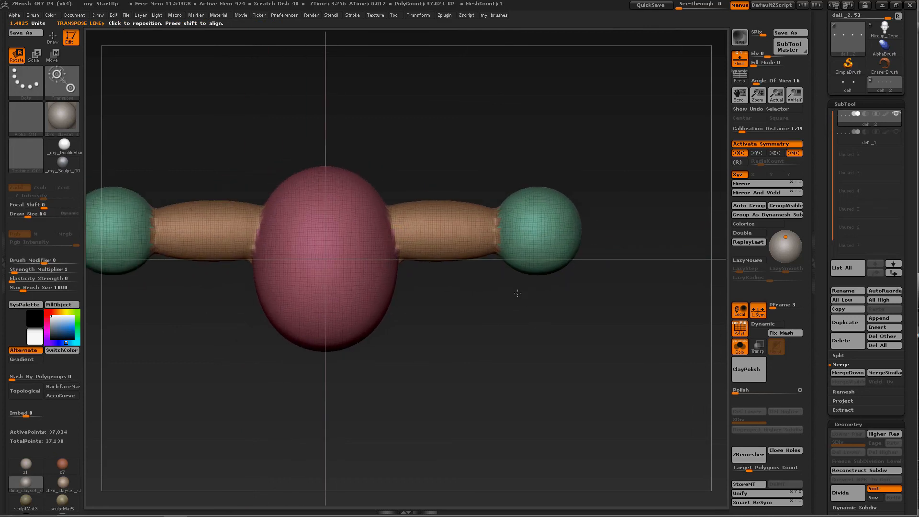
pyautogui.moveTo(588, 234); pyautogui.dragTo(559, 180)
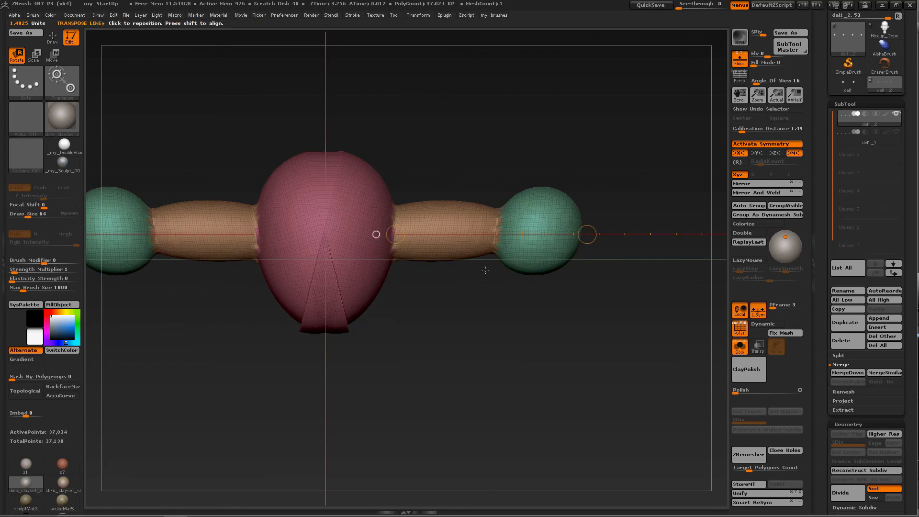
pyautogui.hotkey('ctrl', 'z')
pyautogui.hotkey('ctrl', 'z')
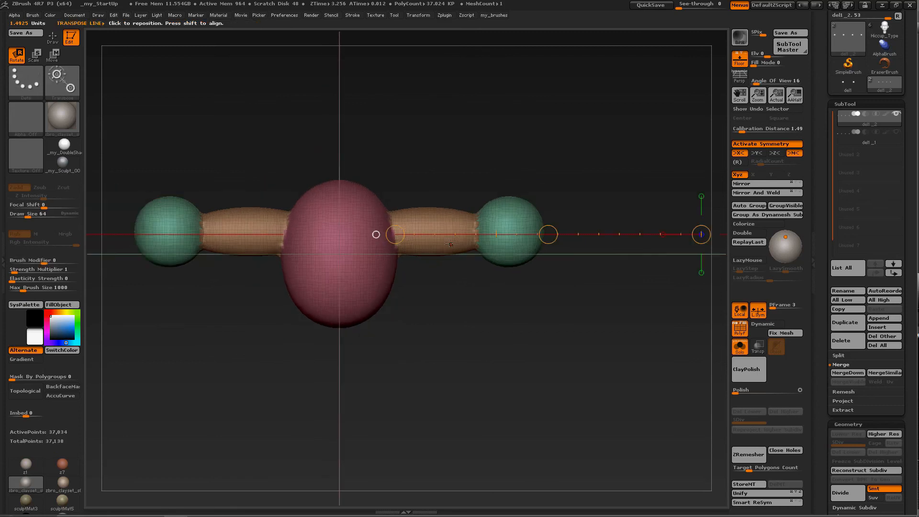
# Step: Mask a vertical stripe down the centre of the body with the MaskPen brush
pyautogui.press('space')
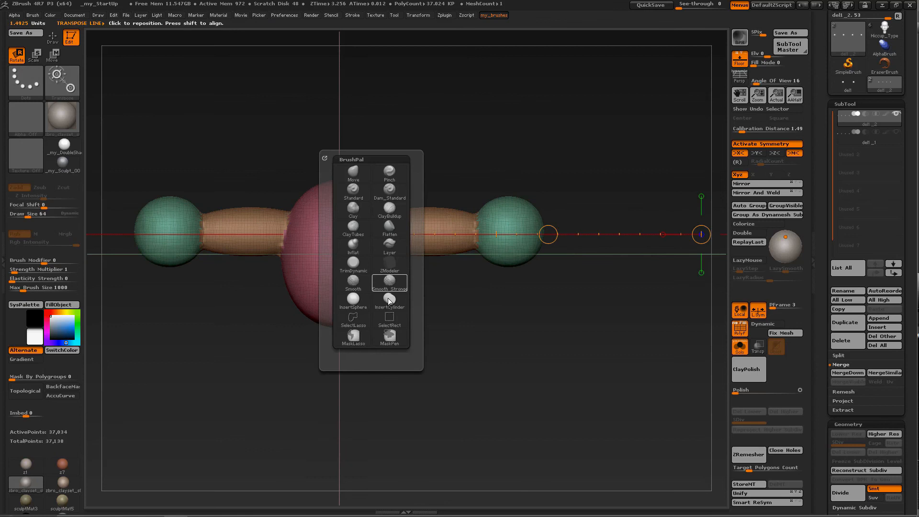
pyautogui.click(389, 337)
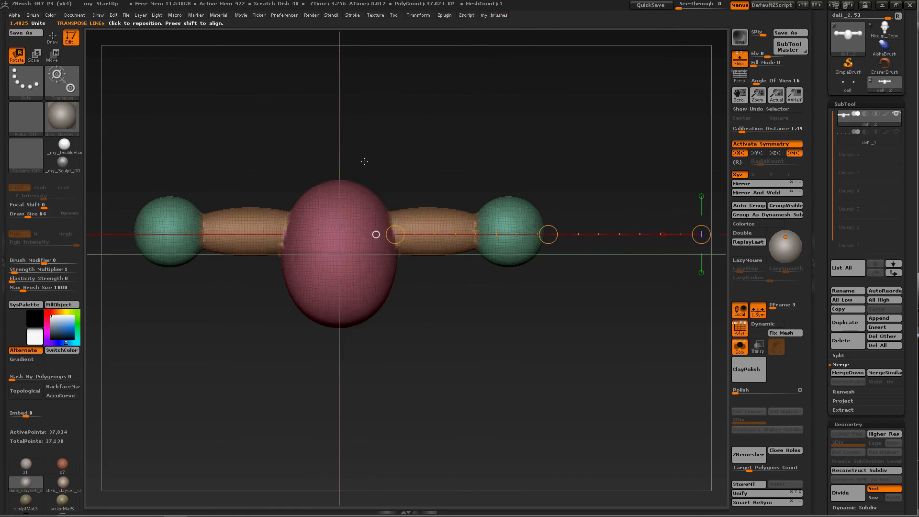
pyautogui.moveTo(355, 202)
pyautogui.keyDown('ctrl'); pyautogui.mouseDown()
pyautogui.moveTo(324, 373)
pyautogui.moveTo(313, 380)
pyautogui.mouseUp(); pyautogui.keyUp('ctrl')
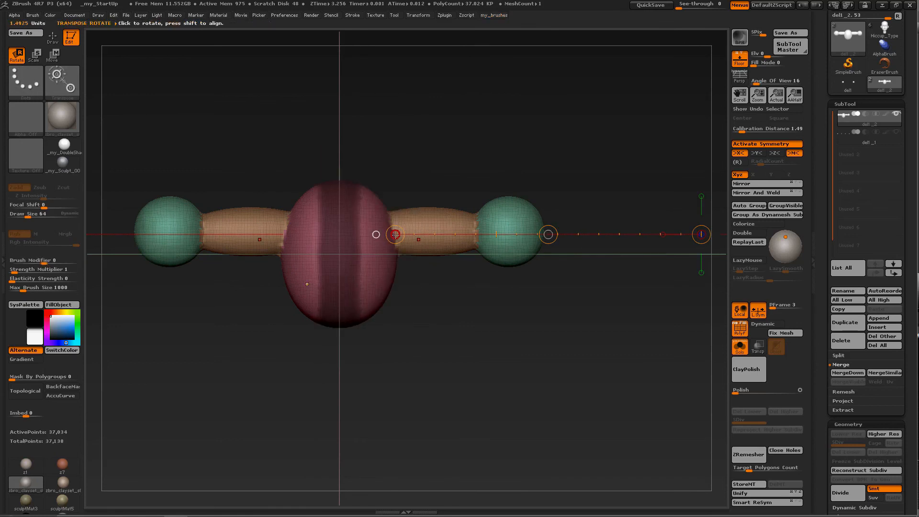
# Step: Redraw the transpose line about 0.72 units long across the arm, shorten it to about 0.38 units and try rotating from its body-side end circle
pyautogui.moveTo(395, 234)
pyautogui.mouseDown()
pyautogui.moveTo(558, 169)
pyautogui.moveTo(438, 238)
pyautogui.moveTo(431, 225)
pyautogui.moveTo(440, 246)
pyautogui.mouseUp()
pyautogui.moveTo(388, 223)
pyautogui.mouseDown()
pyautogui.moveTo(484, 224)
pyautogui.moveTo(485, 231)
pyautogui.moveTo(392, 235)
pyautogui.moveTo(407, 197)
pyautogui.moveTo(394, 257)
pyautogui.moveTo(403, 224)
pyautogui.moveTo(529, 221)
pyautogui.mouseUp()
pyautogui.hotkey('ctrl', 'z')
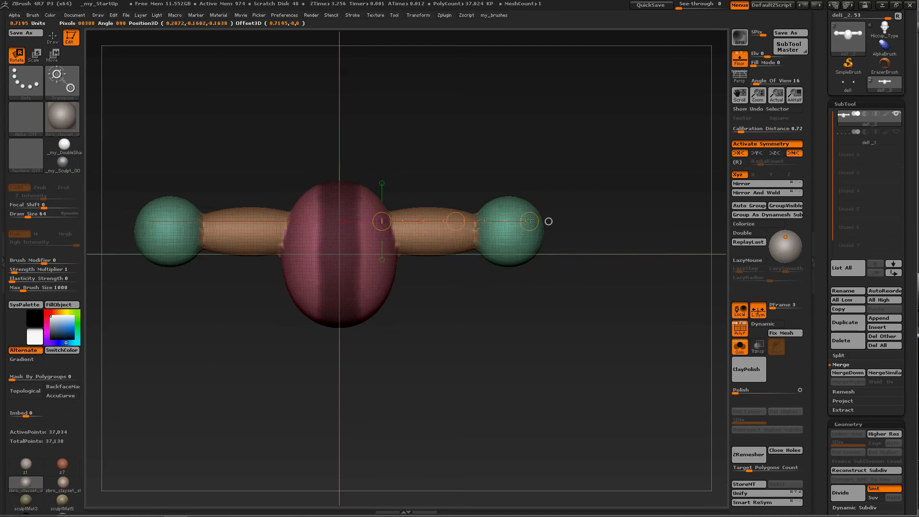
pyautogui.moveTo(383, 221)
pyautogui.mouseDown()
pyautogui.moveTo(419, 183)
pyautogui.moveTo(393, 287)
pyautogui.moveTo(407, 160)
pyautogui.moveTo(393, 275)
pyautogui.moveTo(418, 168)
pyautogui.moveTo(394, 268)
pyautogui.moveTo(397, 168)
pyautogui.moveTo(388, 220)
pyautogui.mouseUp()
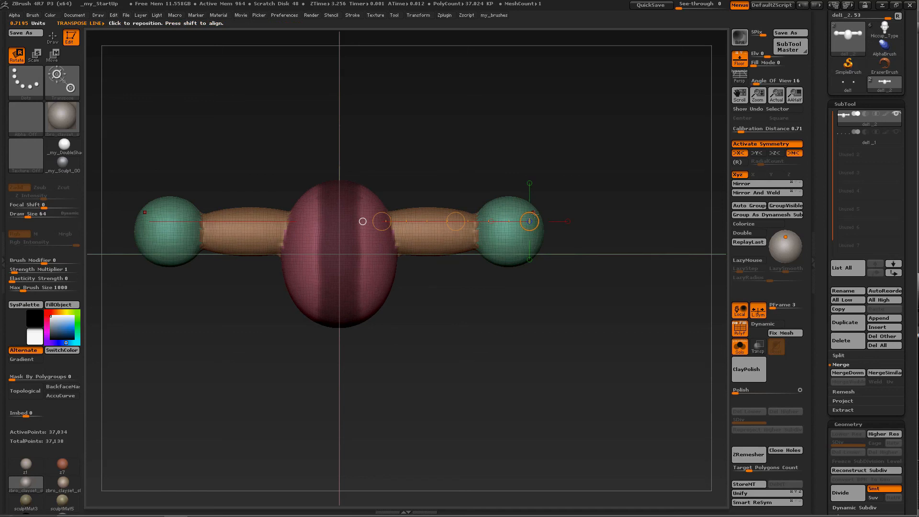
pyautogui.moveTo(534, 213); pyautogui.dragTo(449, 217)
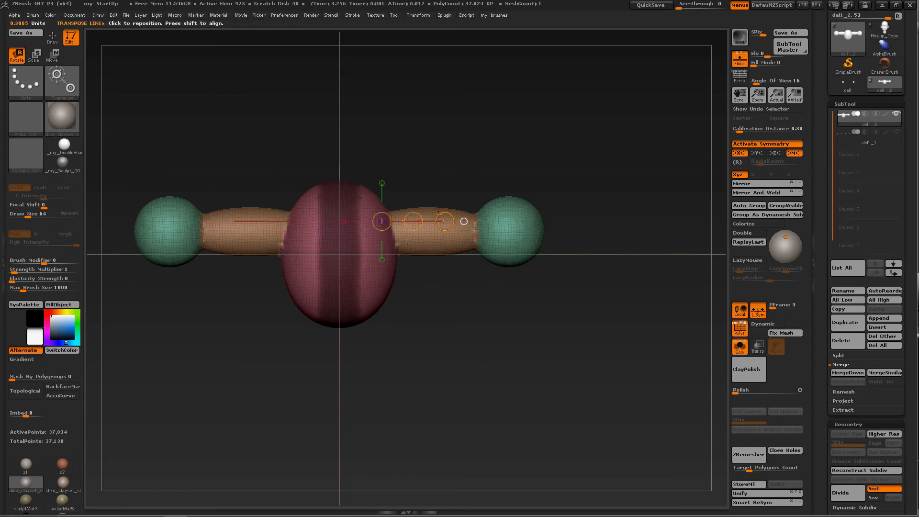
pyautogui.moveTo(382, 221)
pyautogui.mouseDown()
pyautogui.moveTo(396, 203)
pyautogui.moveTo(381, 215)
pyautogui.mouseUp()
# Step: Stretch the transpose line to about 1.56 units, try rotating the masked mesh repeatedly from its end circles and undo each attempt
pyautogui.moveTo(445, 221); pyautogui.dragTo(702, 221)
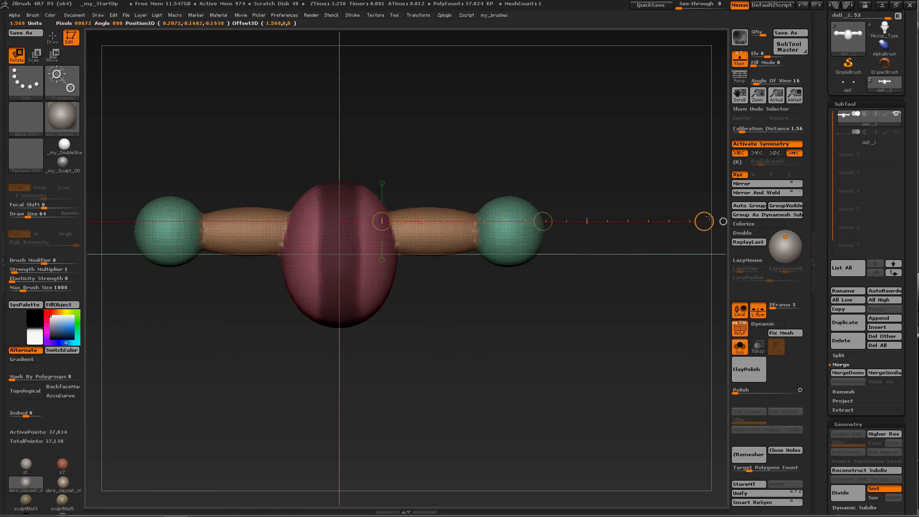
pyautogui.moveTo(383, 221); pyautogui.dragTo(490, 166)
pyautogui.hotkey('ctrl', 'z')
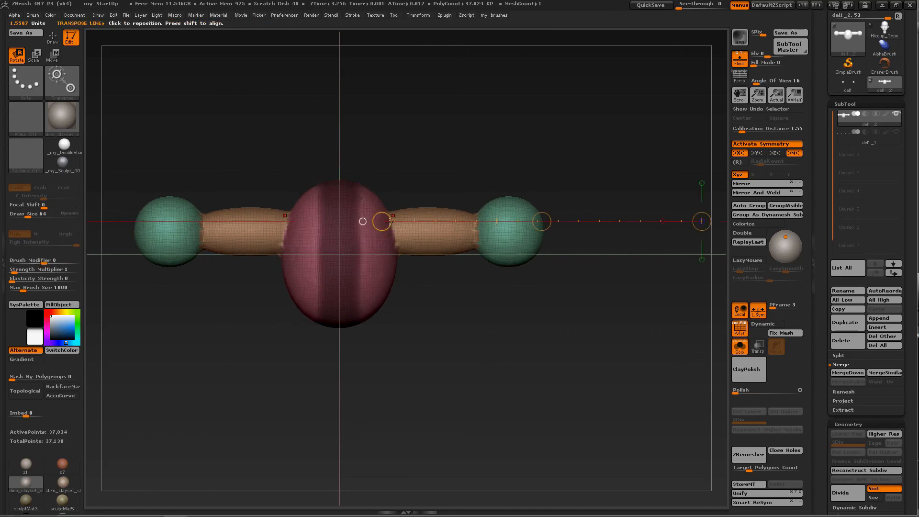
pyautogui.moveTo(382, 221); pyautogui.dragTo(416, 334)
pyautogui.hotkey('ctrl', 'z')
pyautogui.moveTo(703, 222); pyautogui.dragTo(671, 211)
pyautogui.hotkey('ctrl', 'z')
pyautogui.moveTo(388, 220); pyautogui.dragTo(439, 163)
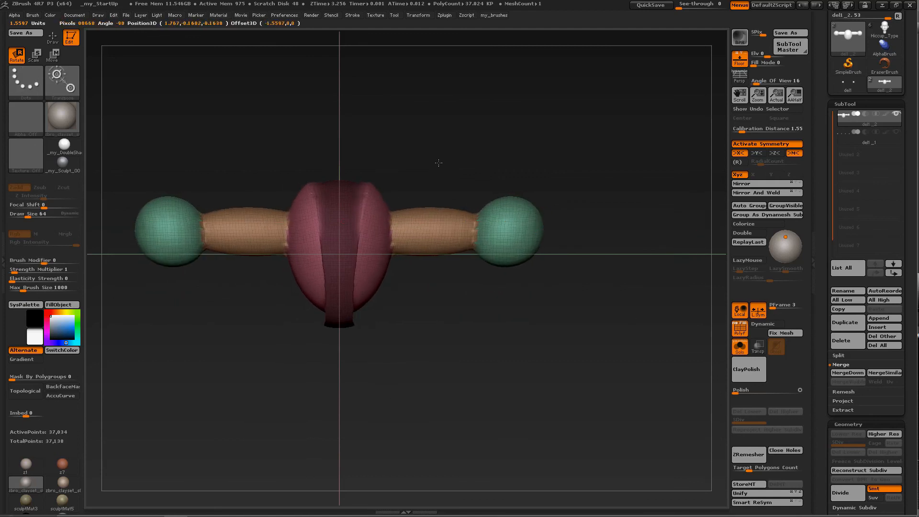
pyautogui.hotkey('ctrl', 'z')
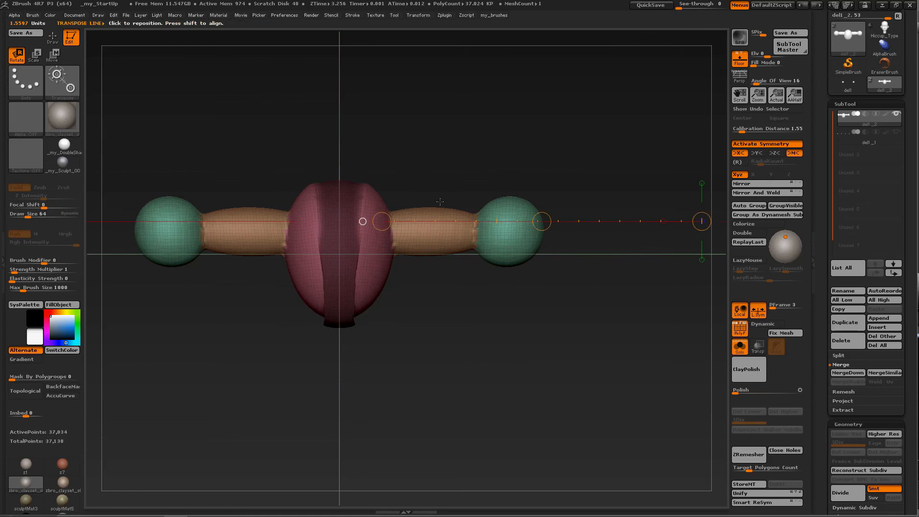
# Step: Shorten the transpose line to about 0.39 units, then stretch it to about 1.16 units, trying body-side rotations at both lengths
pyautogui.moveTo(702, 219); pyautogui.dragTo(438, 170)
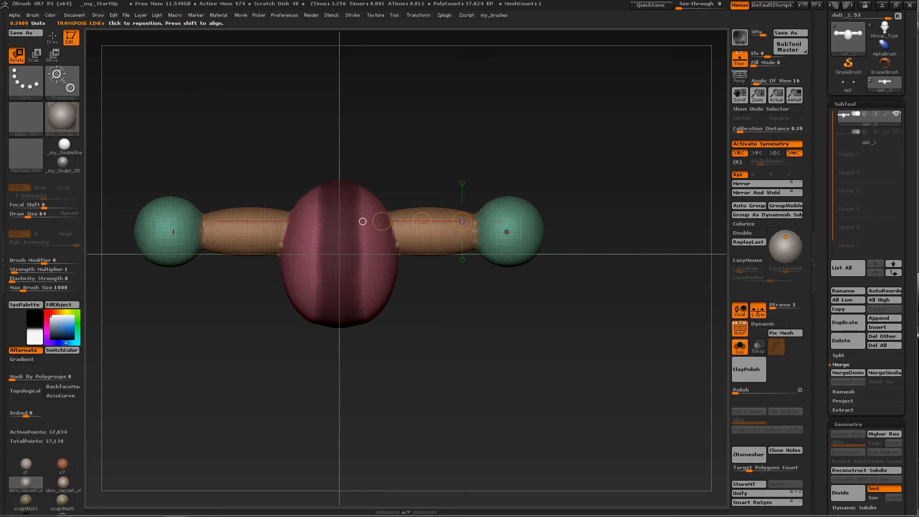
pyautogui.hotkey('ctrl', 'z')
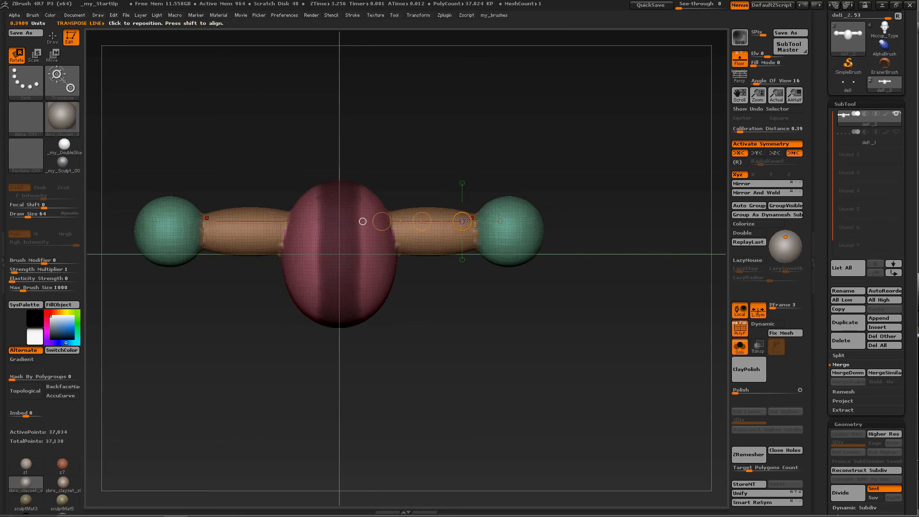
pyautogui.hotkey('ctrl', 'shift', 'z')
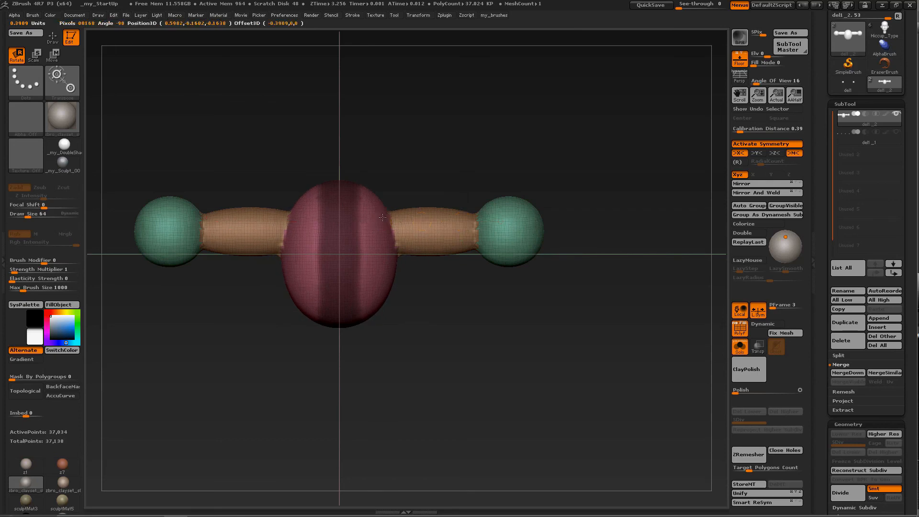
pyautogui.hotkey('ctrl', 'z')
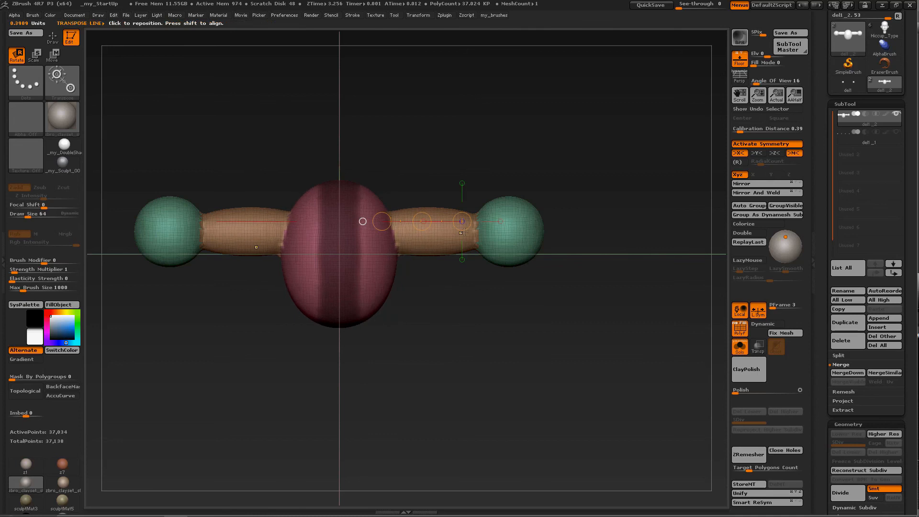
pyautogui.moveTo(471, 216); pyautogui.dragTo(621, 221)
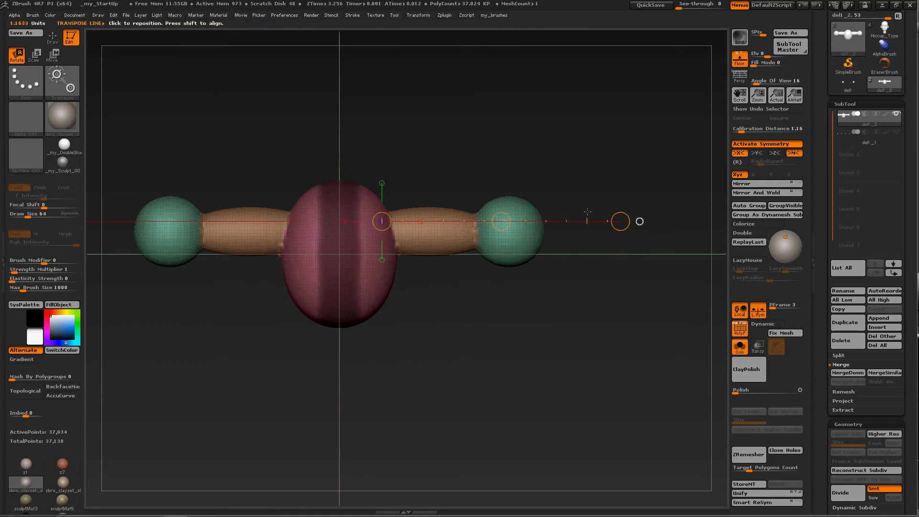
pyautogui.moveTo(383, 221)
pyautogui.mouseDown()
pyautogui.moveTo(421, 184)
pyautogui.moveTo(393, 238)
pyautogui.moveTo(479, 233)
pyautogui.moveTo(466, 189)
pyautogui.moveTo(497, 154)
pyautogui.moveTo(416, 330)
pyautogui.moveTo(383, 441)
pyautogui.moveTo(459, 211)
pyautogui.moveTo(599, 137)
pyautogui.mouseUp()
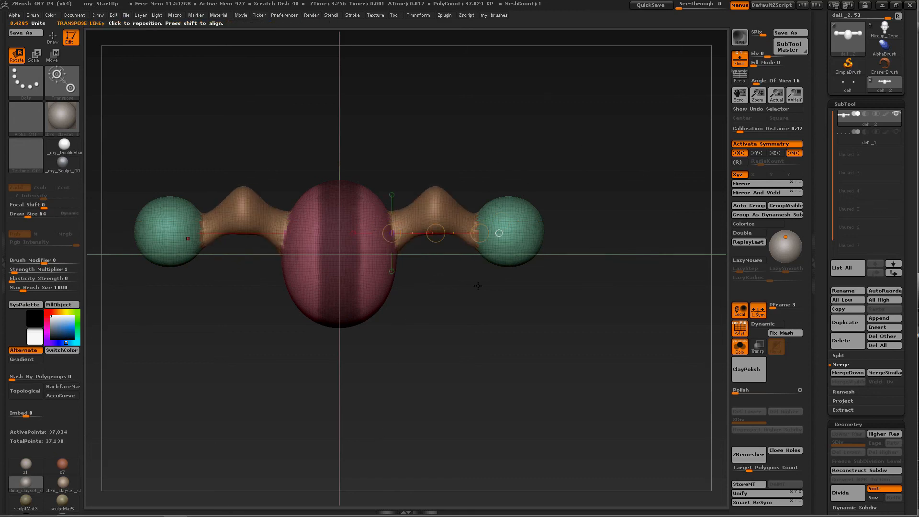
# Step: Undo the arm deformation and centre the 0.43-unit transpose line inside the arm as seen from above
pyautogui.moveTo(478, 284); pyautogui.dragTo(466, 341)
pyautogui.hotkey('ctrl', 'z')
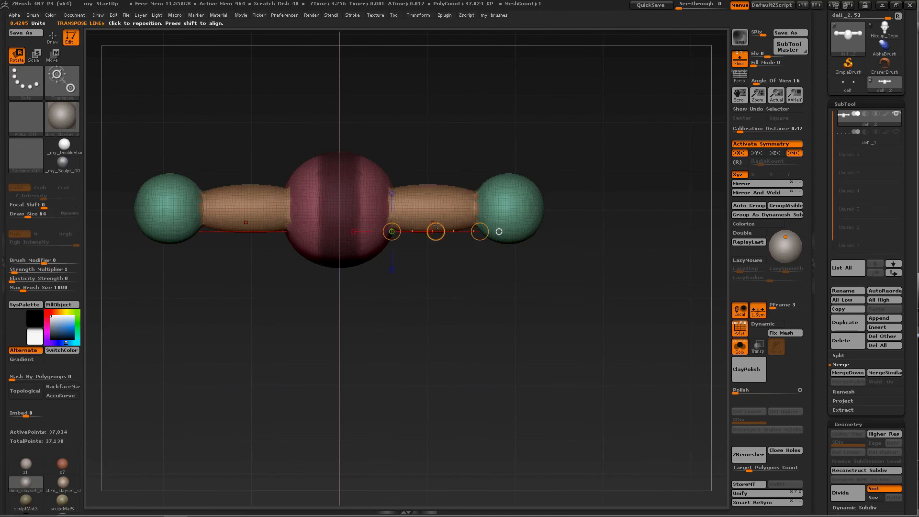
pyautogui.moveTo(437, 223); pyautogui.dragTo(437, 200)
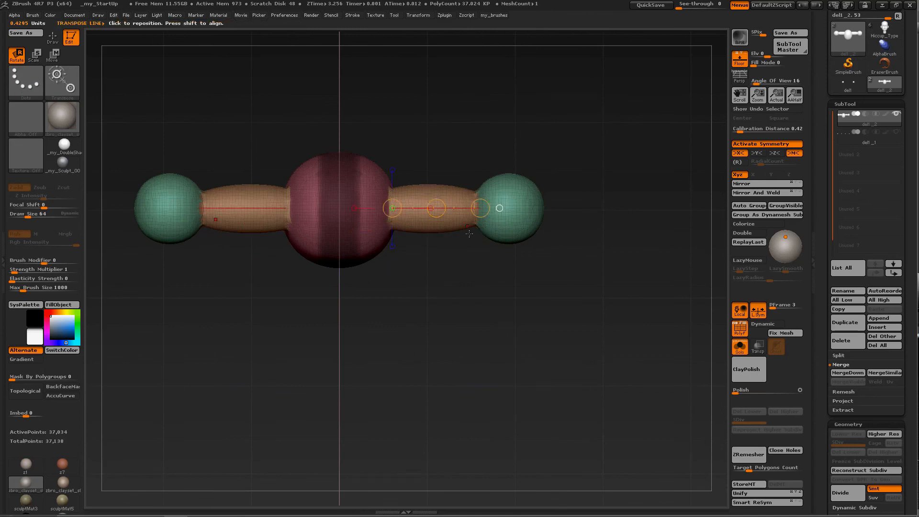
pyautogui.moveTo(458, 141); pyautogui.dragTo(455, 175)
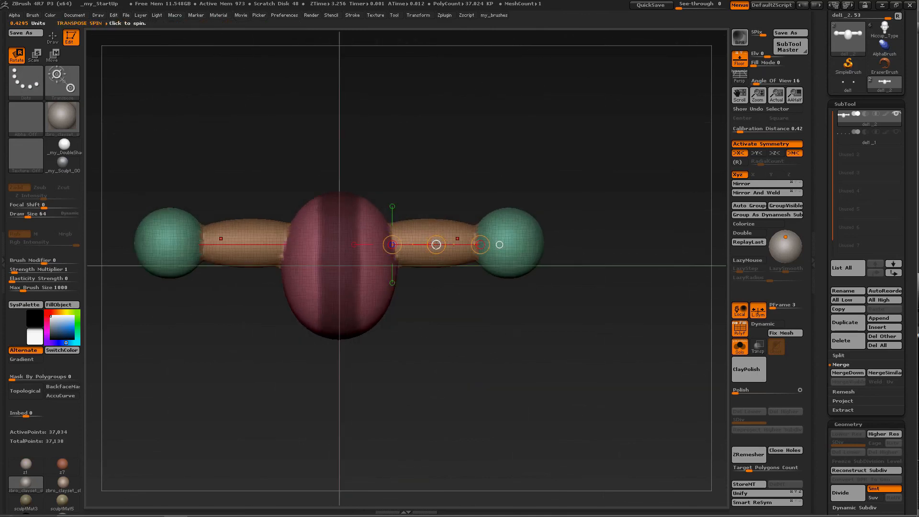
# Step: Try spinning the mesh from the middle and body-side circles of the line centred in the arm, and undo the changes
pyautogui.moveTo(436, 244); pyautogui.dragTo(677, 253)
pyautogui.moveTo(558, 303)
pyautogui.mouseDown()
pyautogui.moveTo(560, 413)
pyautogui.moveTo(555, 314)
pyautogui.mouseUp()
pyautogui.hotkey('ctrl', 'z')
pyautogui.keyDown('alt'); pyautogui.moveTo(480, 294); pyautogui.dragTo(515, 286); pyautogui.keyUp('alt')
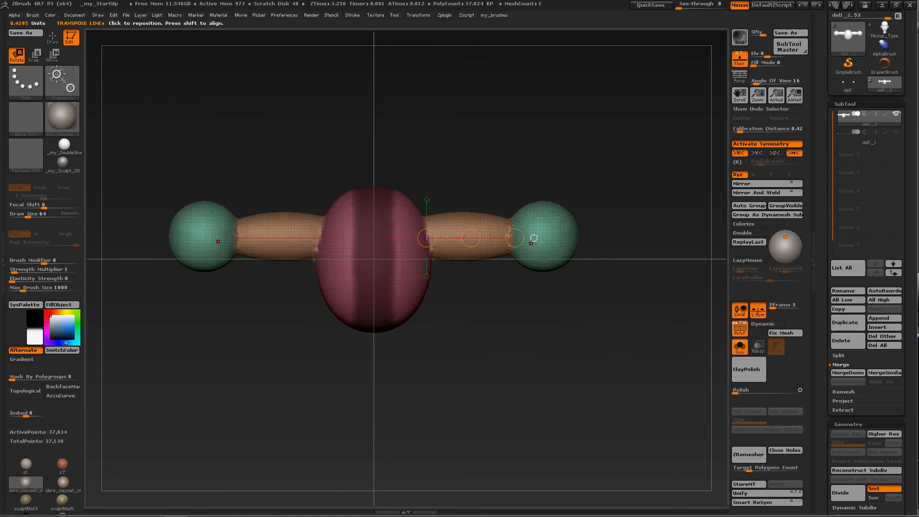
pyautogui.moveTo(426, 237)
pyautogui.mouseDown()
pyautogui.moveTo(435, 220)
pyautogui.moveTo(429, 261)
pyautogui.moveTo(439, 221)
pyautogui.moveTo(428, 238)
pyautogui.mouseUp()
pyautogui.hotkey('ctrl', 'z')
pyautogui.hotkey('ctrl', 'z')
# Step: Switch the transpose line to Move mode, try clipping the mesh from its hand-side end circle and undo the attempts
pyautogui.keyDown('alt'); pyautogui.moveTo(484, 293); pyautogui.dragTo(499, 278); pyautogui.keyUp('alt')
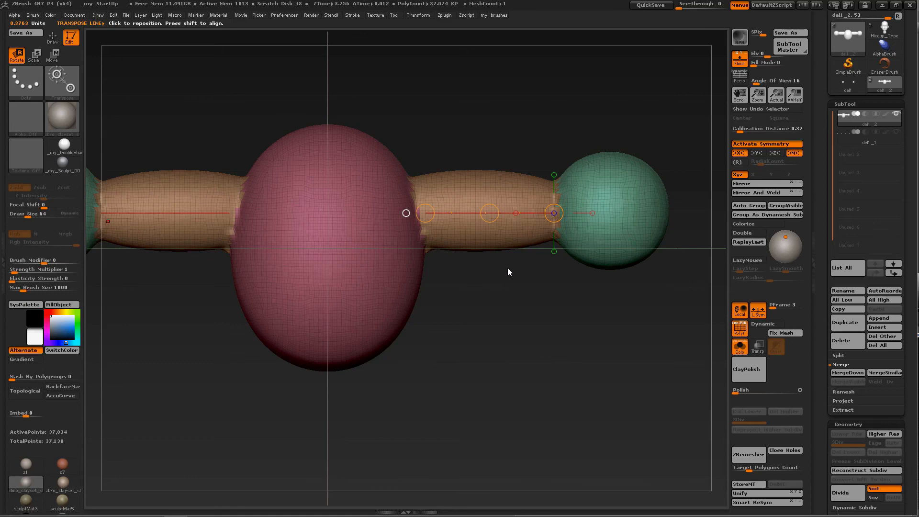
pyautogui.press('w')
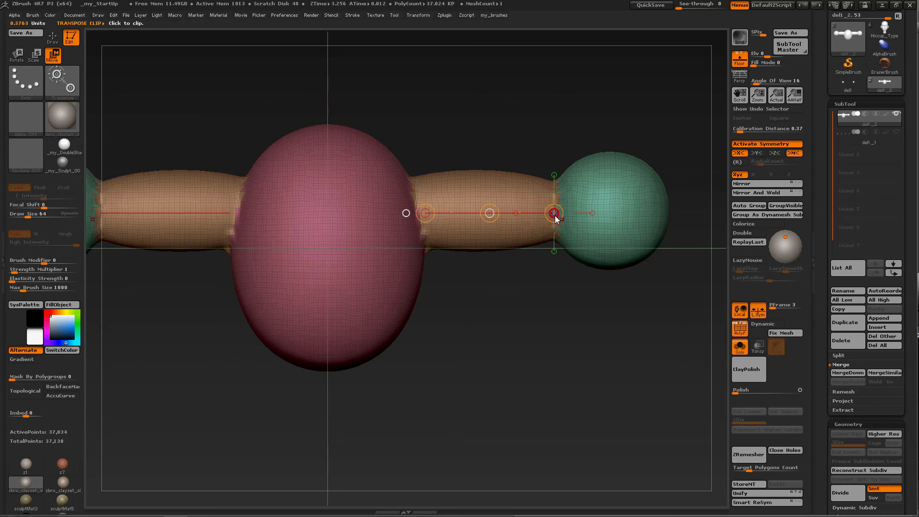
pyautogui.keyDown('ctrl'); pyautogui.keyDown('shift'); pyautogui.moveTo(555, 213); pyautogui.dragTo(480, 216); pyautogui.keyUp('shift'); pyautogui.keyUp('ctrl')
pyautogui.hotkey('ctrl', 'z')
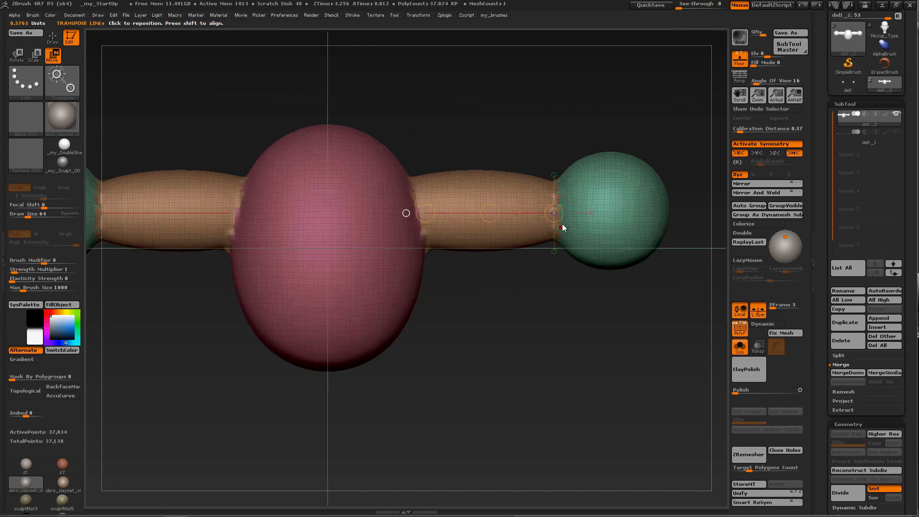
pyautogui.click(562, 210)
pyautogui.moveTo(556, 215); pyautogui.dragTo(528, 271)
pyautogui.hotkey('ctrl', 'z')
# Step: In Scale mode, undo a first scaling attempt and stretch the body into a wide capsule from the transpose line's body-side end circle
pyautogui.press('e')
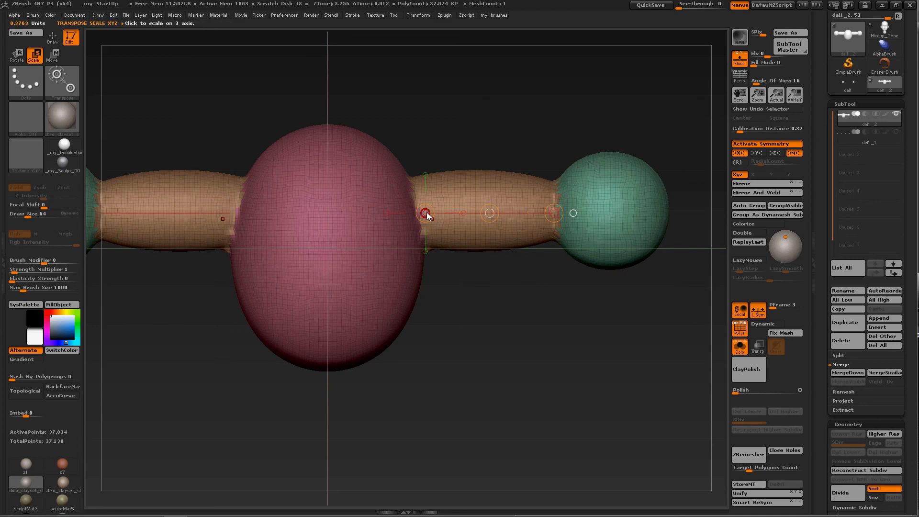
pyautogui.moveTo(426, 213); pyautogui.dragTo(459, 193)
pyautogui.hotkey('ctrl', 'z')
pyautogui.moveTo(426, 214); pyautogui.dragTo(492, 205)
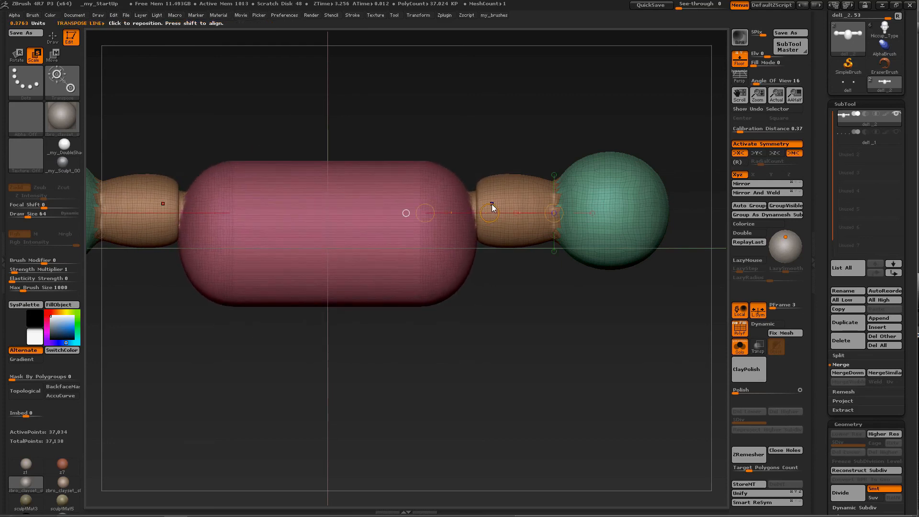
# Step: Compare the capsule shape with the original mesh using a canvas snapshot and undo, clear the snapshot and redo the scaling
pyautogui.hotkey('shift', 's')
pyautogui.keyDown('alt'); pyautogui.moveTo(476, 289); pyautogui.dragTo(419, 179); pyautogui.keyUp('alt')
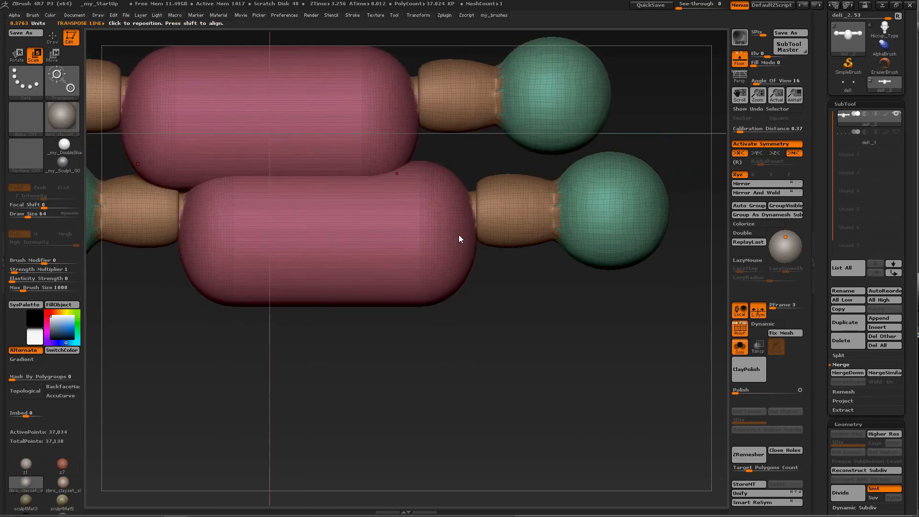
pyautogui.hotkey('ctrl', 'z')
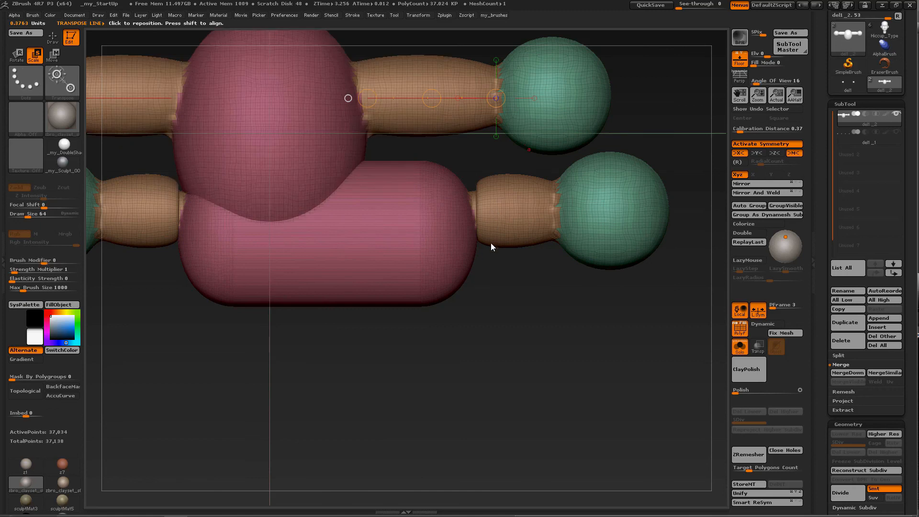
pyautogui.hotkey('ctrl', 'n')
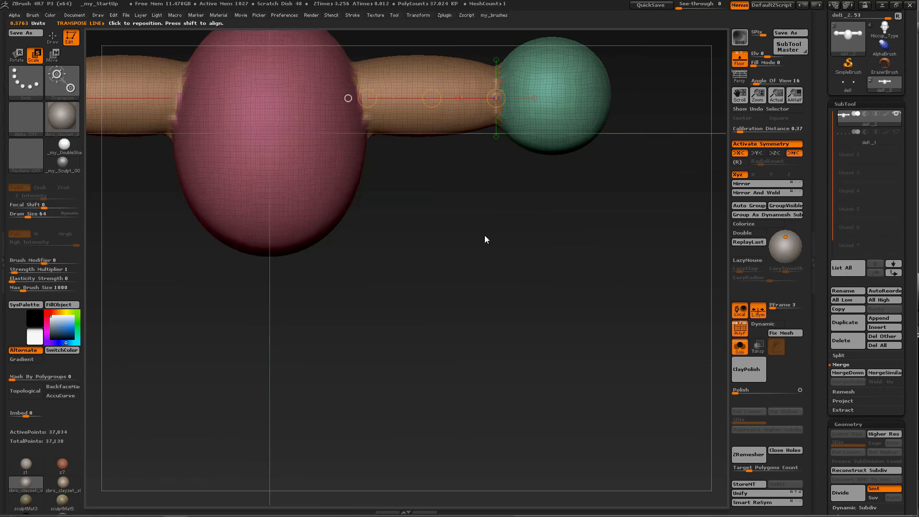
pyautogui.hotkey('ctrl', 'shift', 'z')
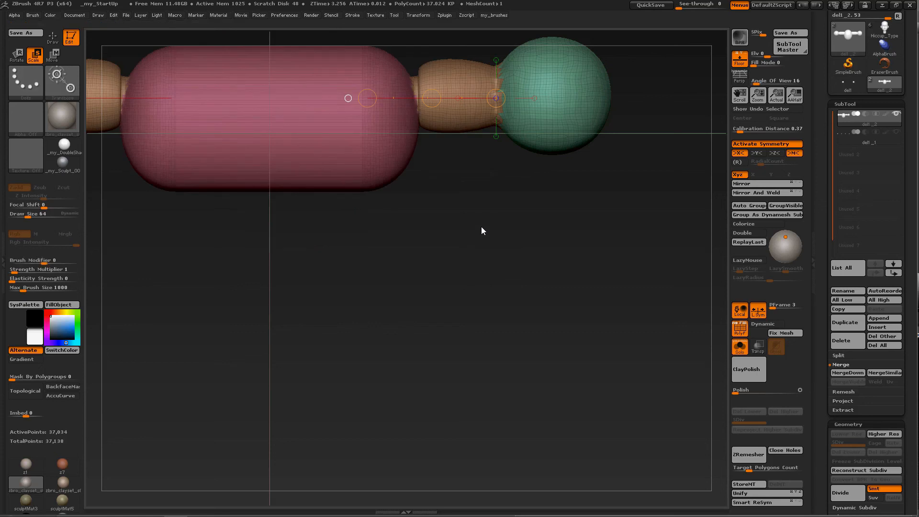
# Step: Snapshot the stretched capsule onto the canvas, shift the mesh below the snapshot and undo its scaling for comparison
pyautogui.hotkey('shift', 's')
pyautogui.keyDown('alt'); pyautogui.moveTo(475, 214); pyautogui.dragTo(523, 396); pyautogui.keyUp('alt')
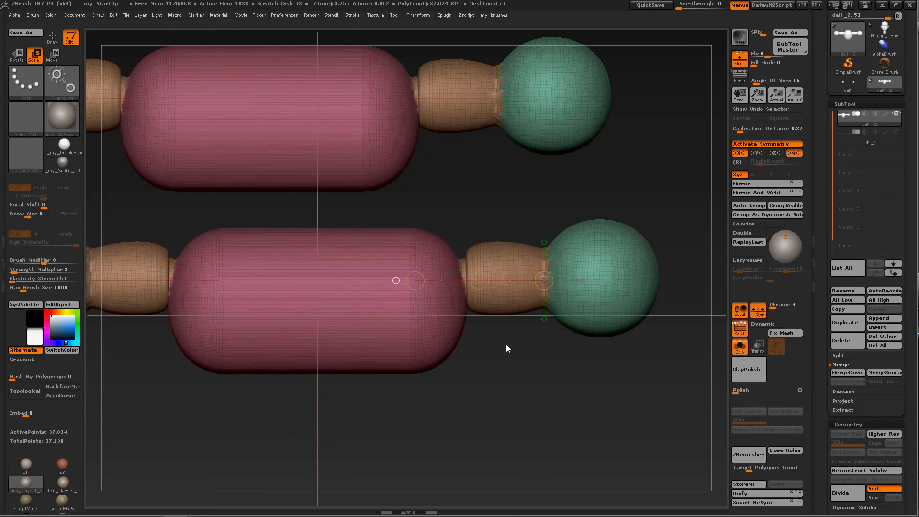
pyautogui.hotkey('ctrl', 'z')
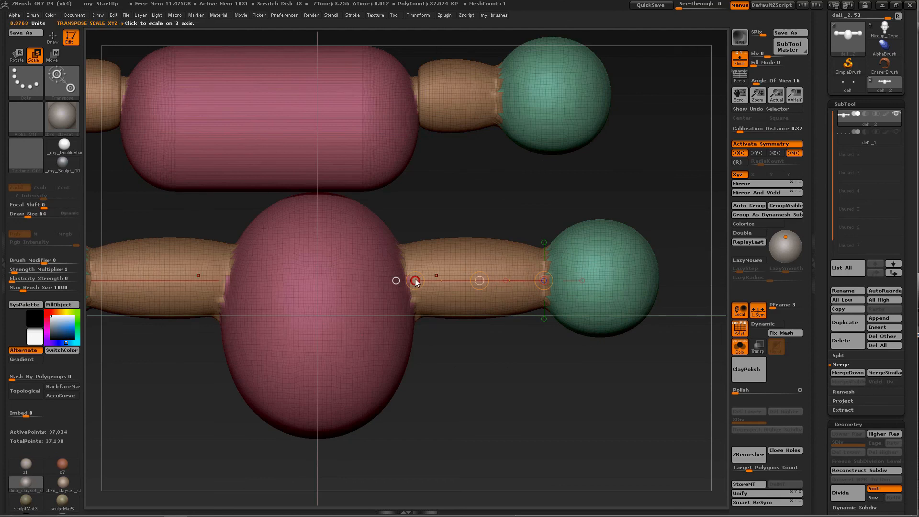
# Step: Try scaling the body into a capsule again from the transpose line's body-side end circle, and undo the attempts
pyautogui.moveTo(416, 280); pyautogui.dragTo(457, 274)
pyautogui.hotkey('ctrl', 'z')
pyautogui.moveTo(415, 282); pyautogui.dragTo(496, 274)
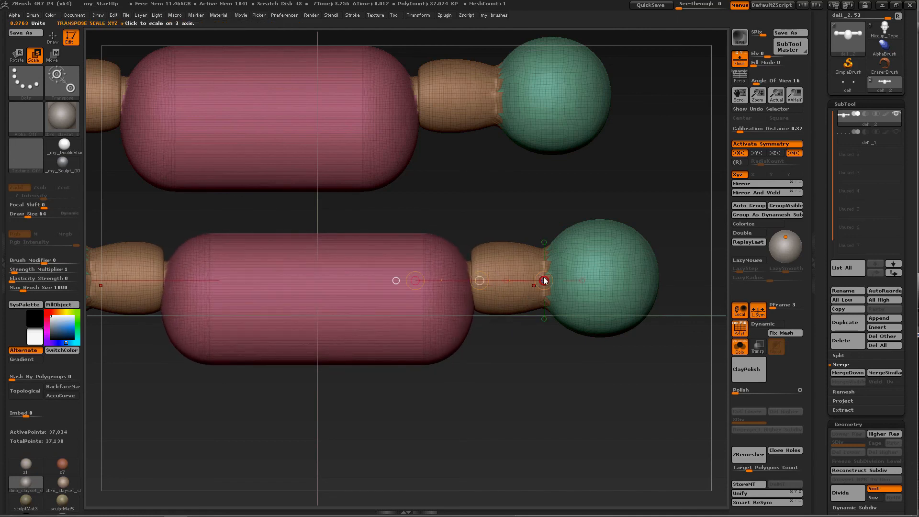
pyautogui.hotkey('ctrl', 'z')
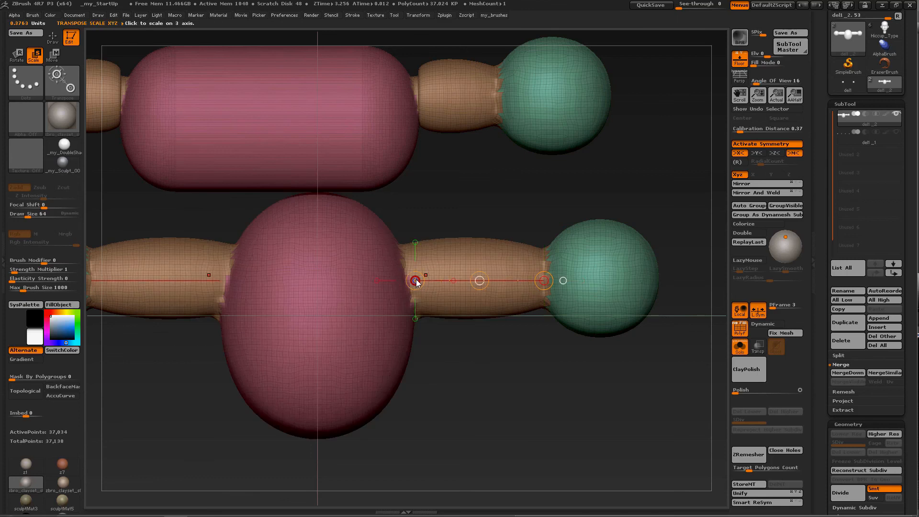
# Step: Switch to Move mode, try clipping the arms and hands from the line's body-side end and undo it
pyautogui.press('w')
pyautogui.moveTo(416, 279); pyautogui.dragTo(459, 279)
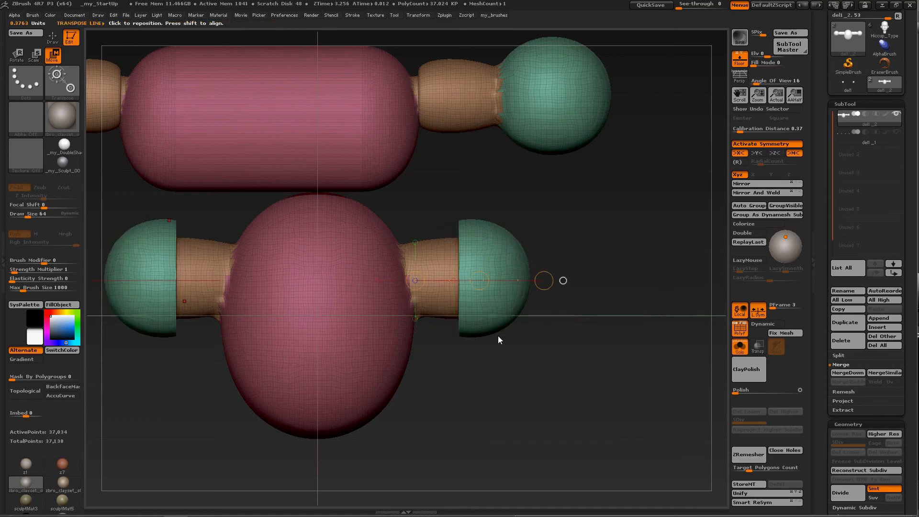
pyautogui.hotkey('ctrl', 'z')
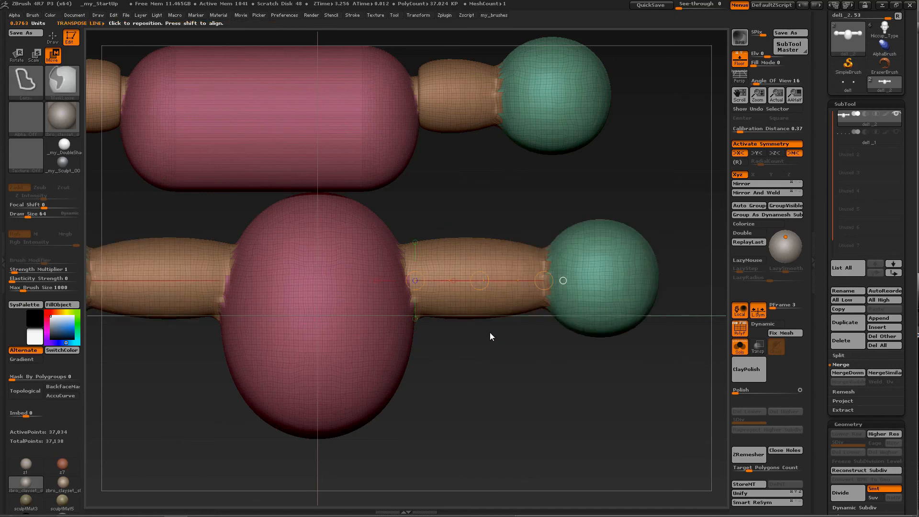
# Step: Redraw the transpose line about 0.4 units long from body to hand, undo a first attempt and clip the arms from the body-side end
pyautogui.click(416, 271)
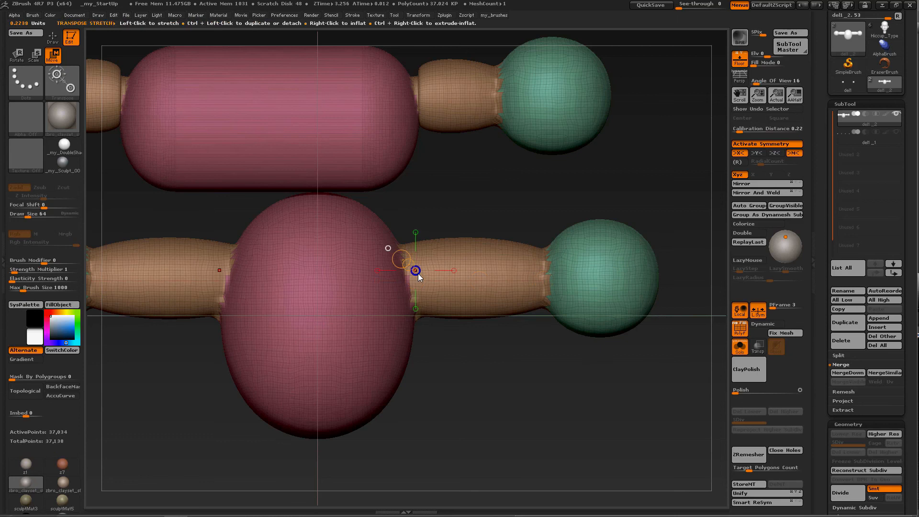
pyautogui.moveTo(412, 280); pyautogui.dragTo(549, 276)
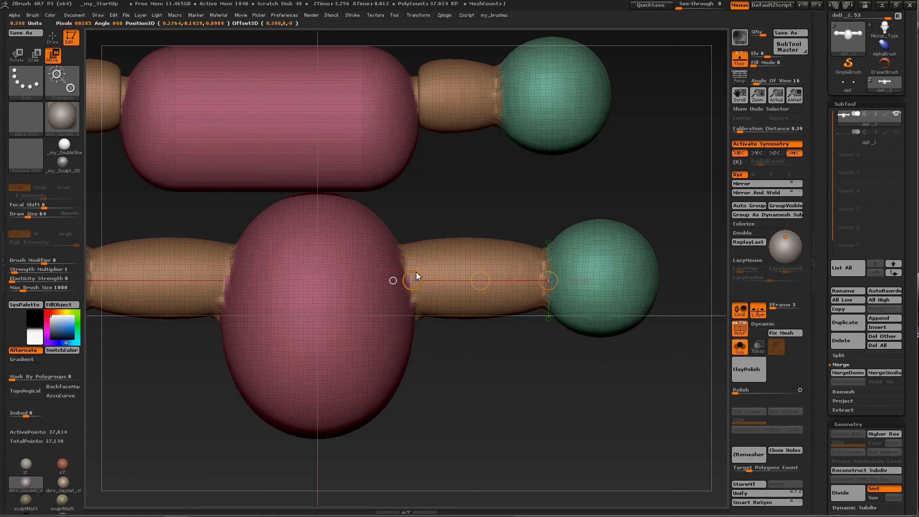
pyautogui.moveTo(416, 277); pyautogui.dragTo(432, 287)
pyautogui.hotkey('ctrl', 'z')
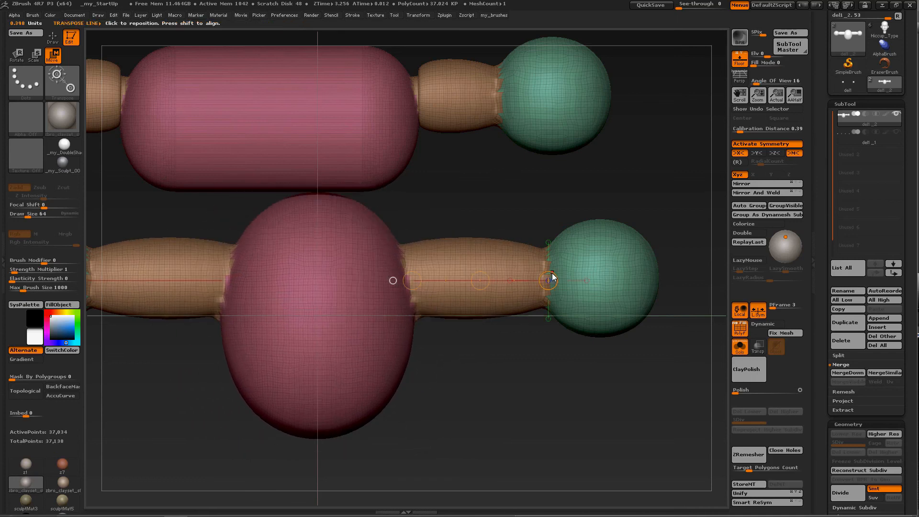
pyautogui.moveTo(413, 281); pyautogui.dragTo(429, 268)
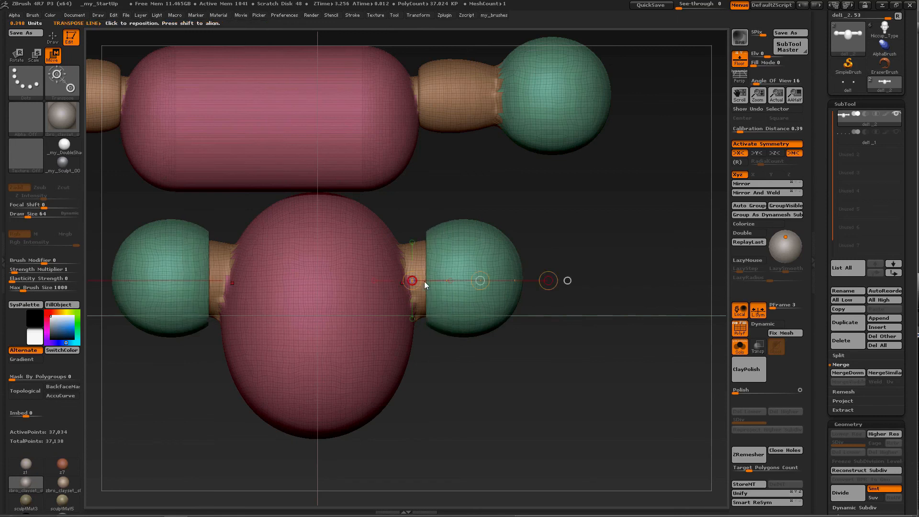